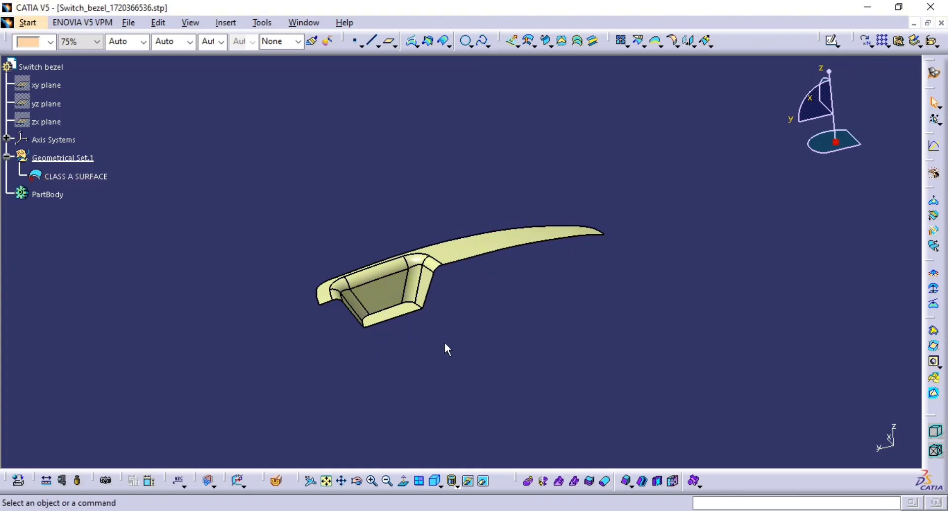
middle_click_drag(522, 319, 537, 259, "ctrl")
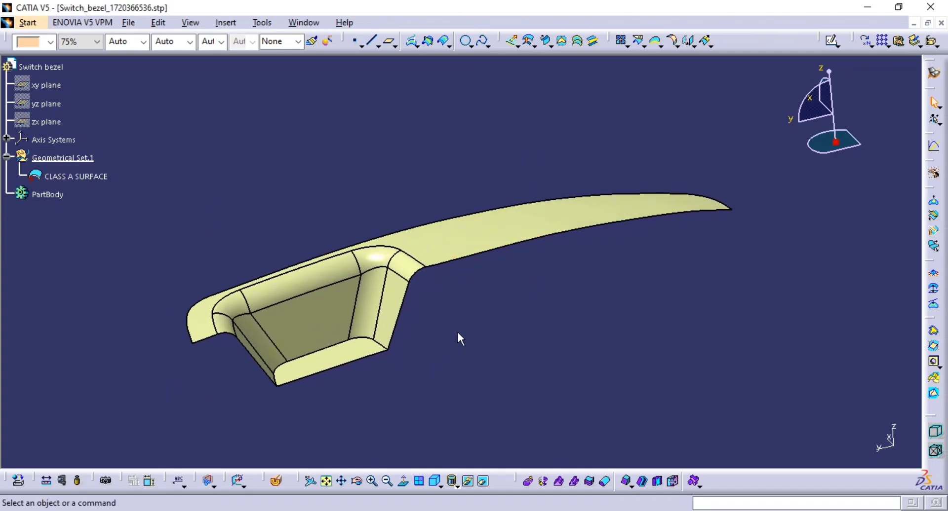
middle_click_drag(546, 298, 610, 258)
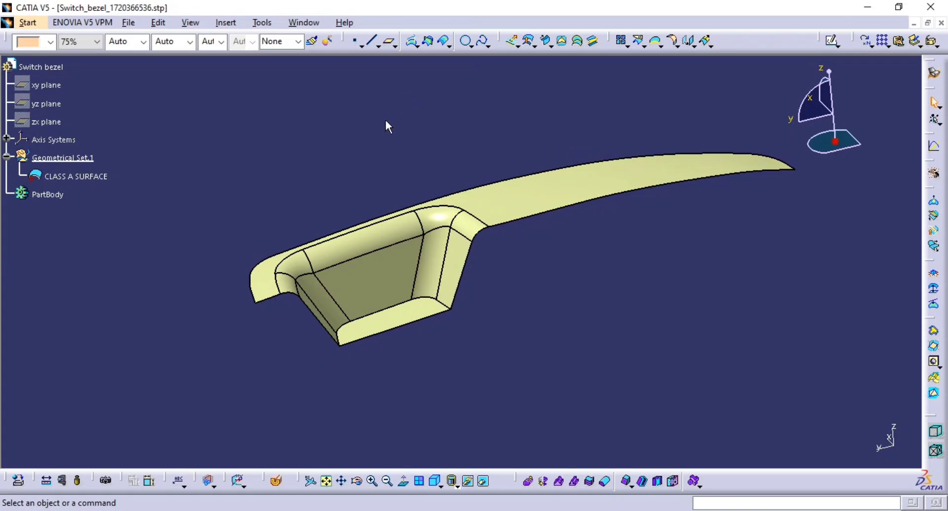
left_click(837, 45)
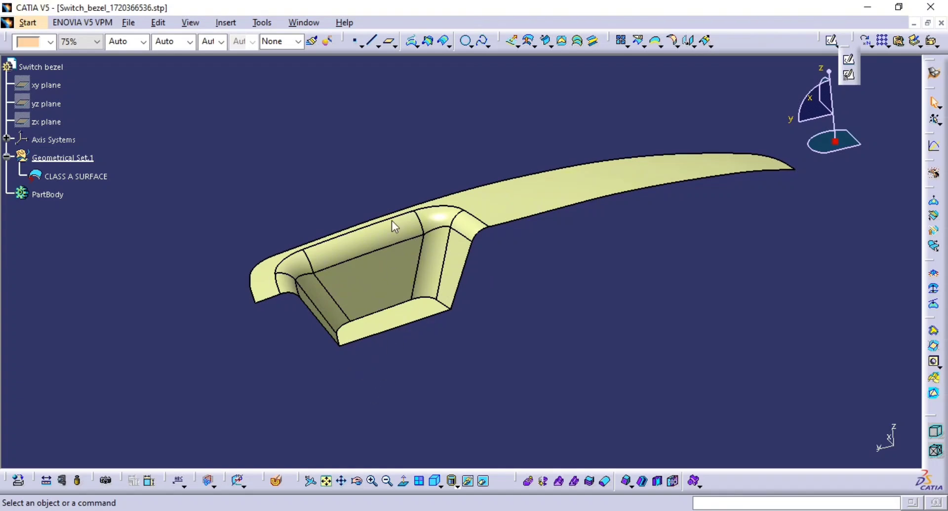
left_click(499, 94)
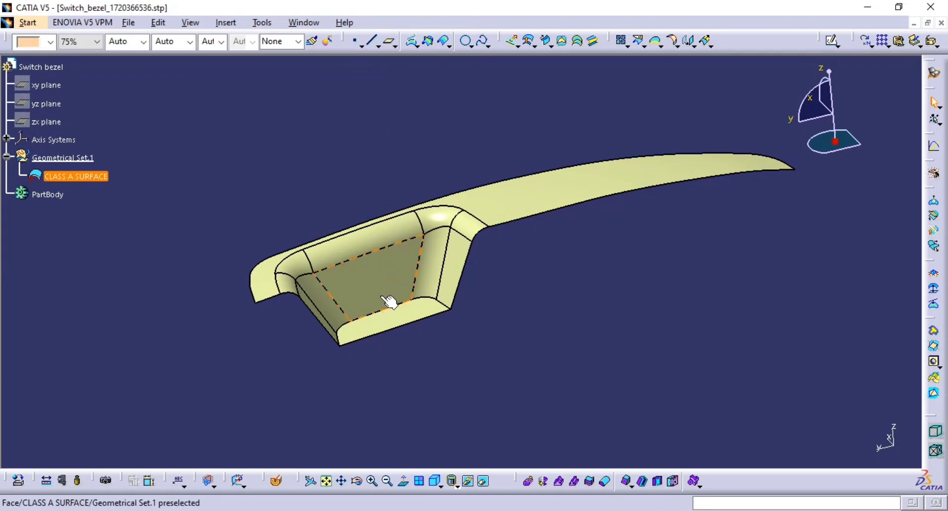
Step: Select the pocket's floor and its two end walls and colour them magenta
middle_click_drag(474, 291, 319, 340)
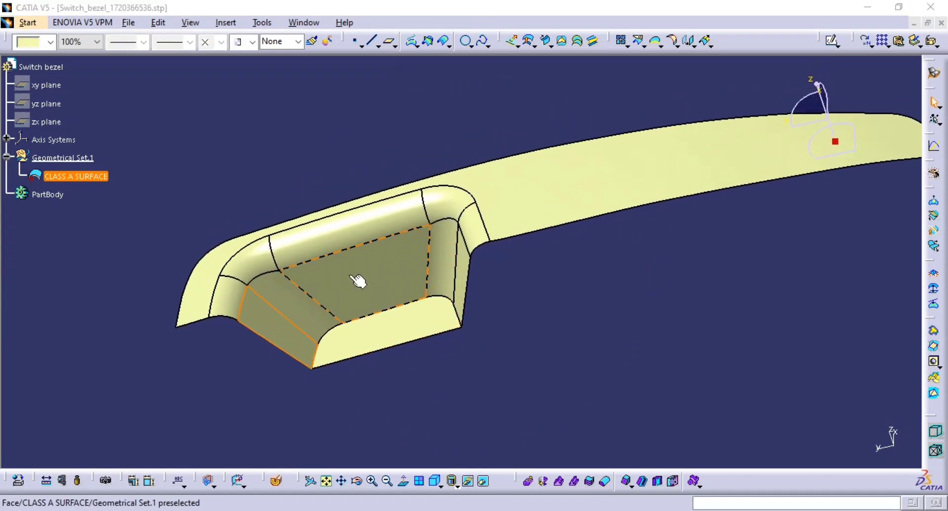
key("super")
key("Escape")
left_click(387, 283)
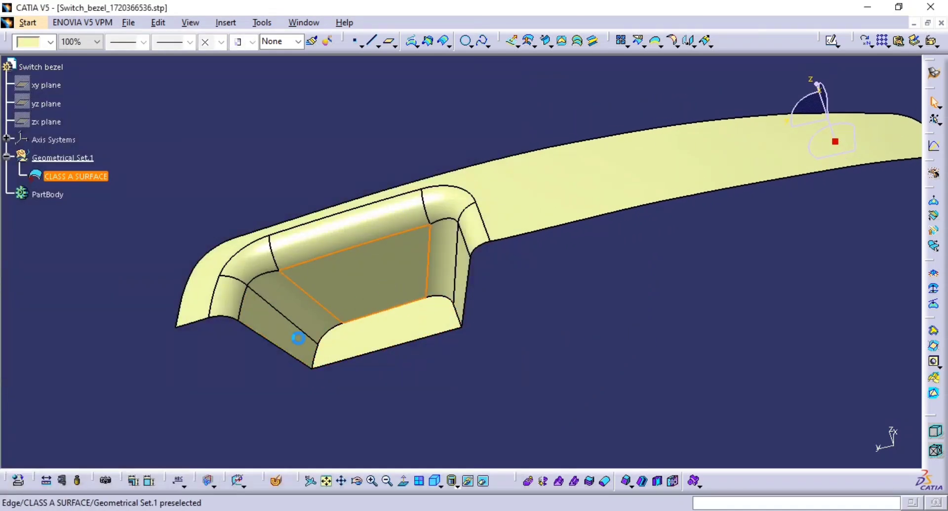
left_click(275, 331, "ctrl")
middle_click_drag(498, 294, 572, 315)
left_click(573, 315, "ctrl")
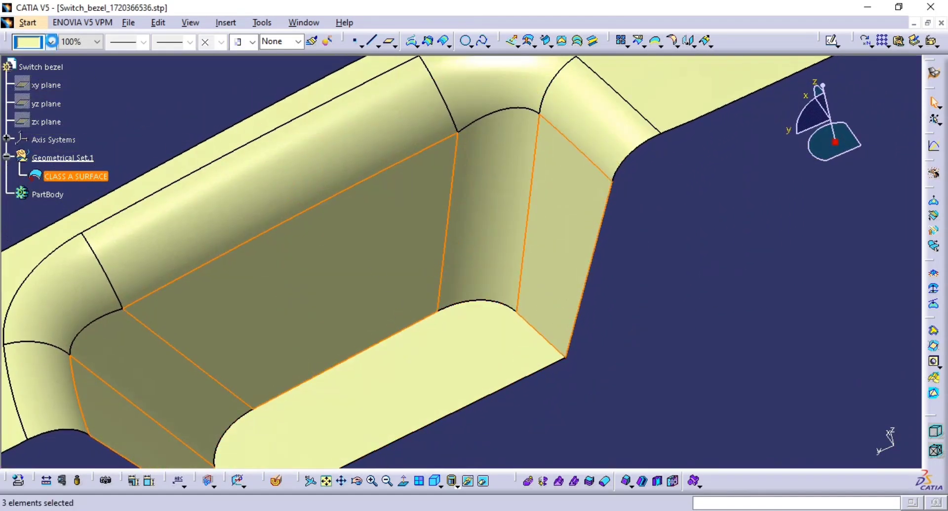
left_click(51, 42)
left_click(33, 203)
left_click(666, 295)
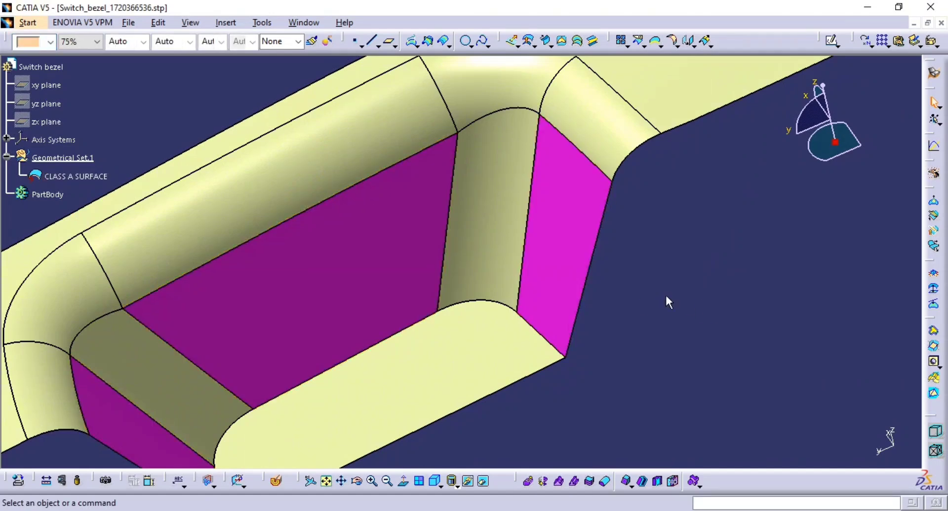
Step: Orbit and zoom around the bezel to inspect the coloured pocket faces from several angles
middle_click_drag(665, 295, 294, 286)
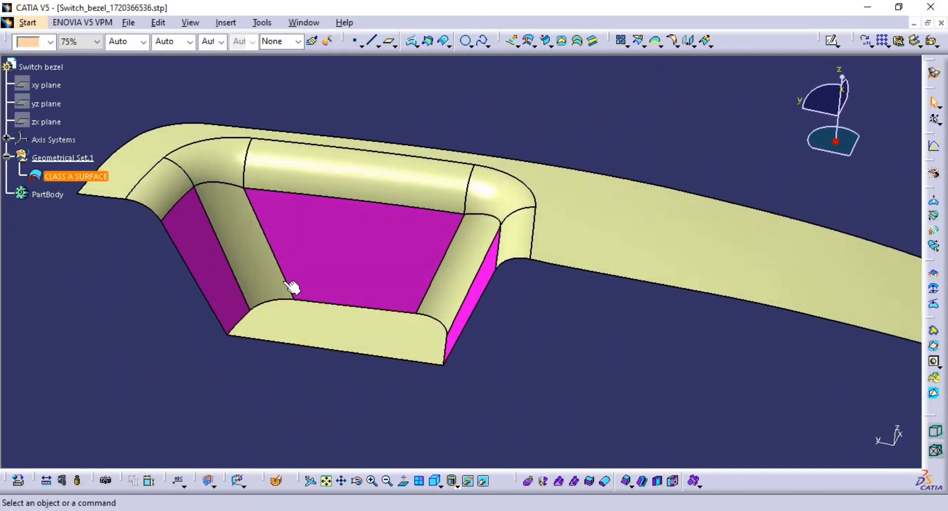
middle_click_drag(467, 344, 402, 309)
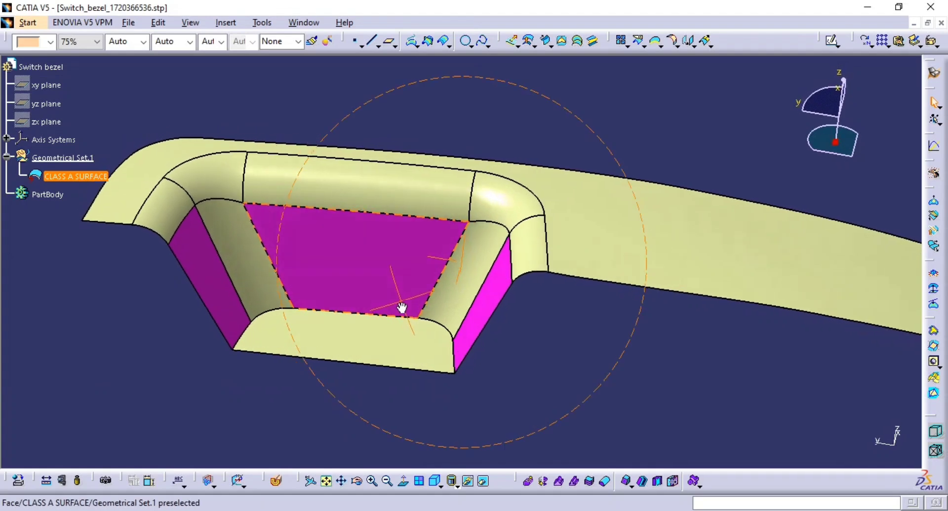
middle_click_drag(505, 360, 434, 257)
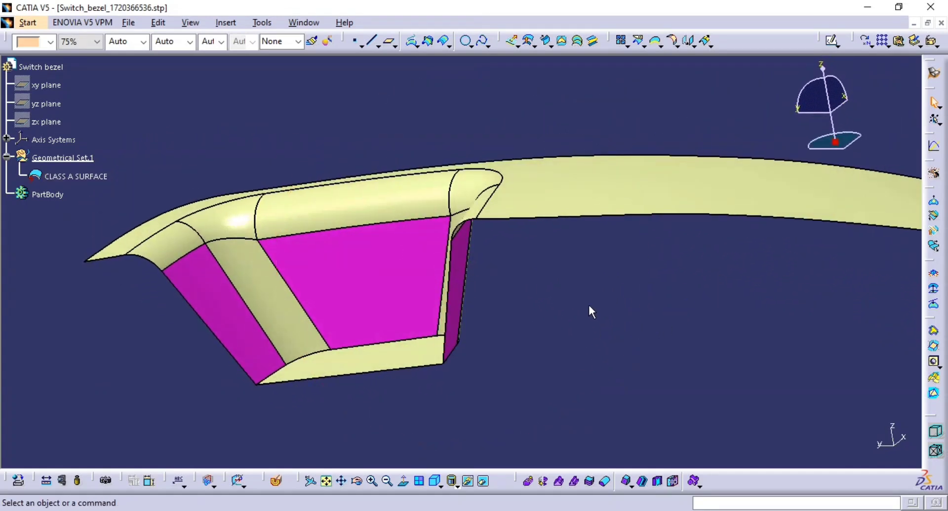
middle_click_drag(594, 311, 478, 365)
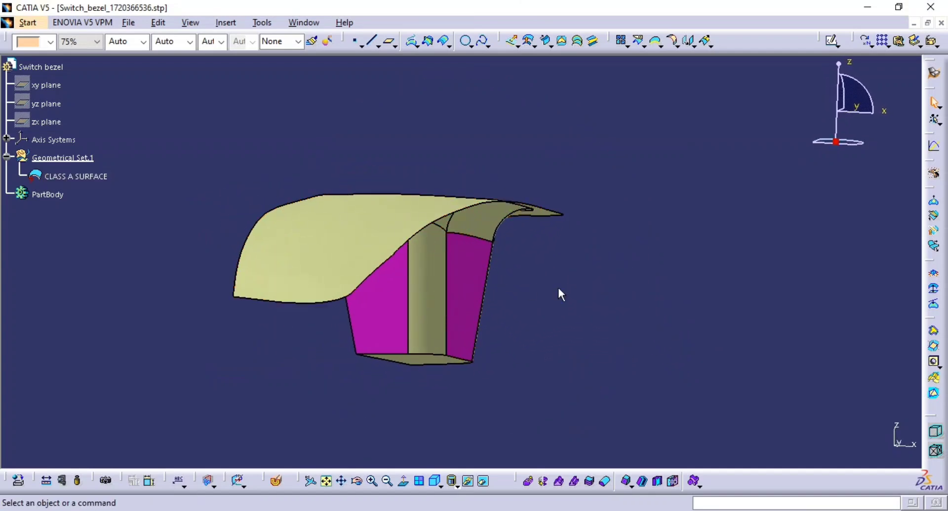
middle_click_drag(513, 316, 598, 300)
middle_click_drag(444, 289, 616, 417)
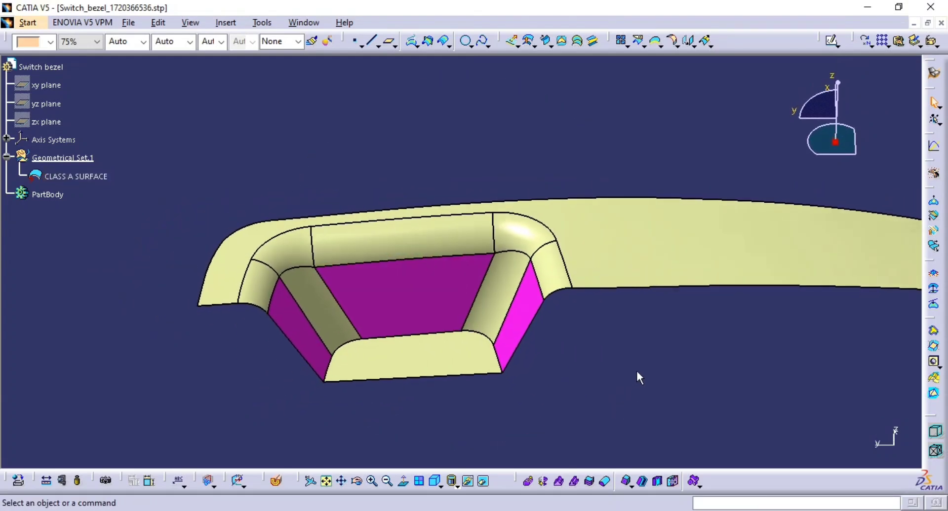
middle_click_drag(644, 364, 419, 323)
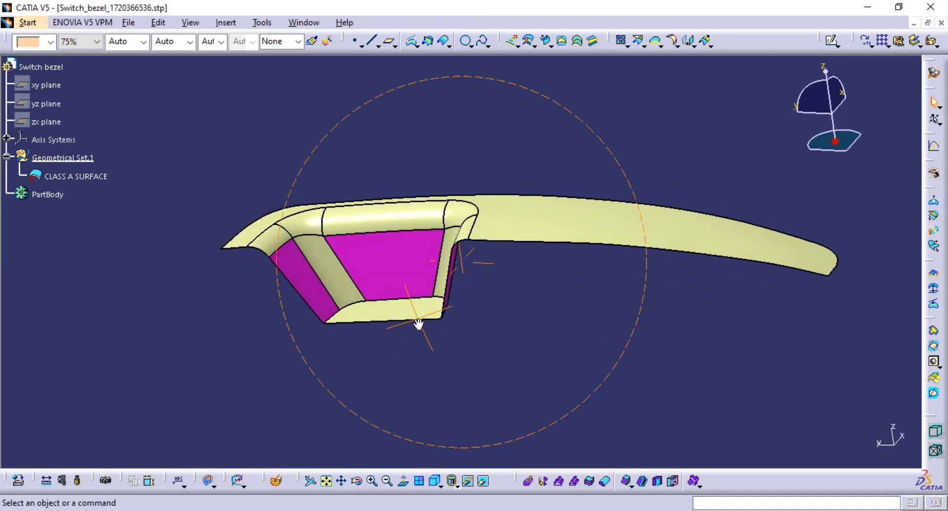
middle_click_drag(656, 292, 637, 341)
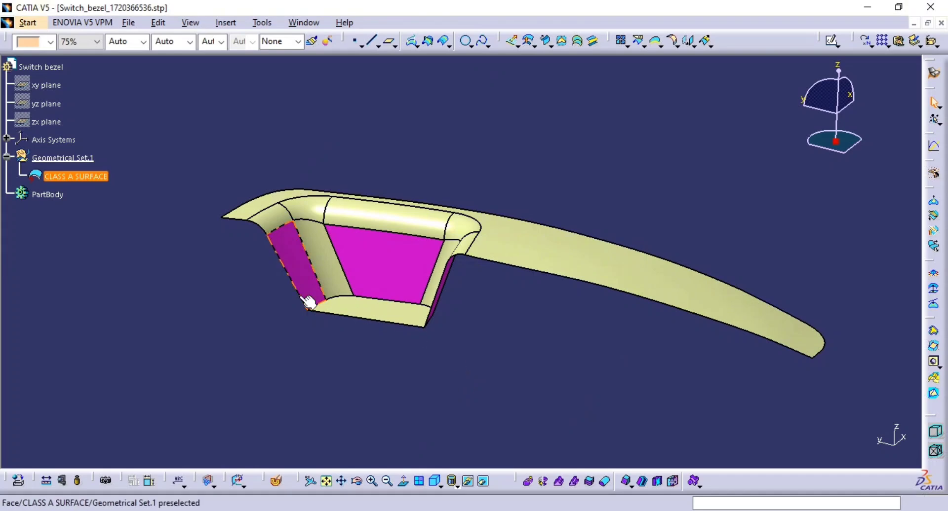
middle_click_drag(311, 302, 599, 220)
middle_click_drag(100, 403, 222, 416)
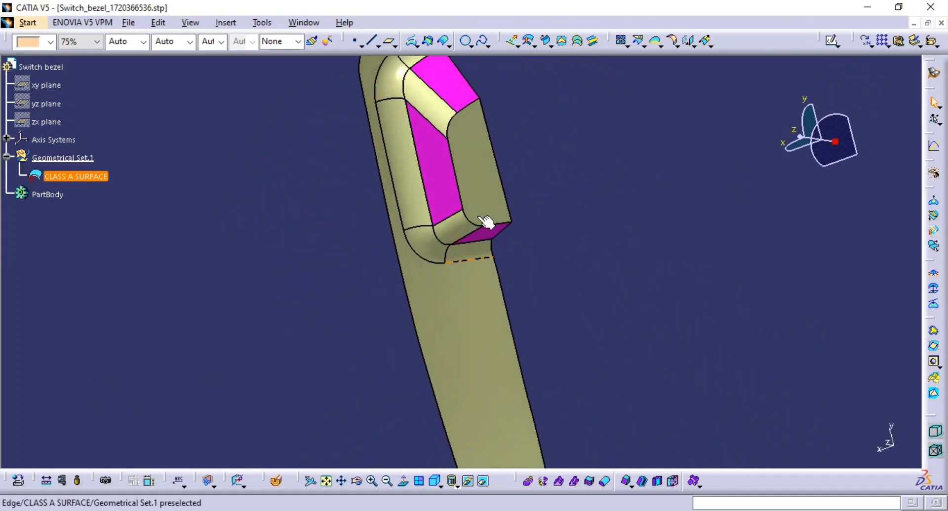
middle_click_drag(486, 223, 236, 401)
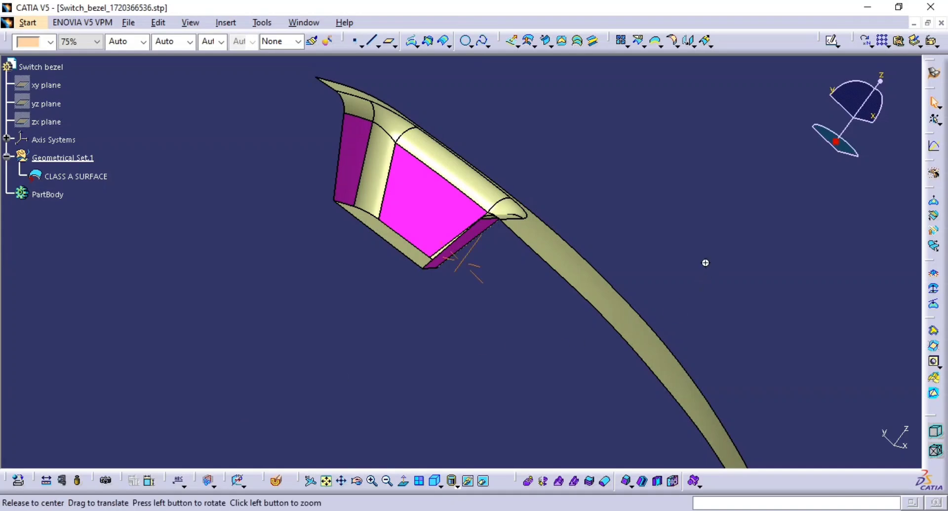
middle_click_drag(705, 262, 626, 279)
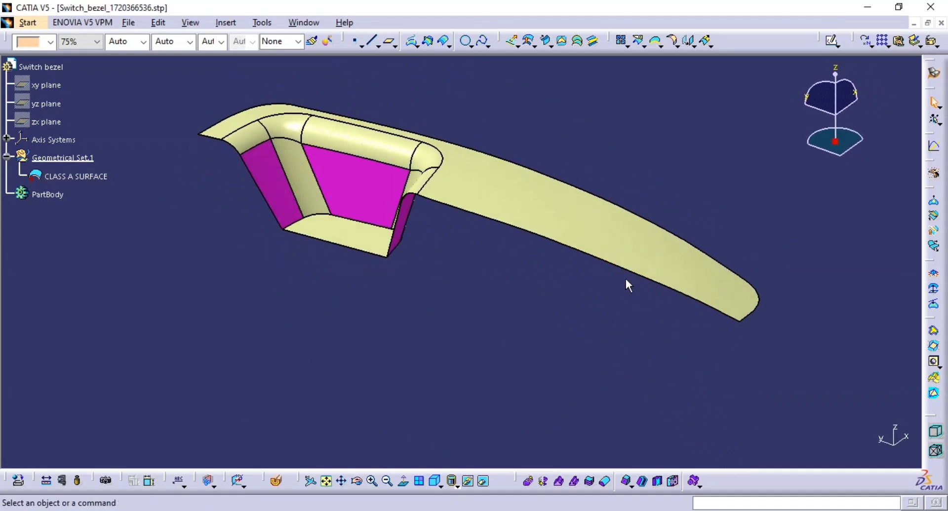
middle_click_drag(587, 329, 604, 205)
middle_click_drag(591, 323, 739, 368)
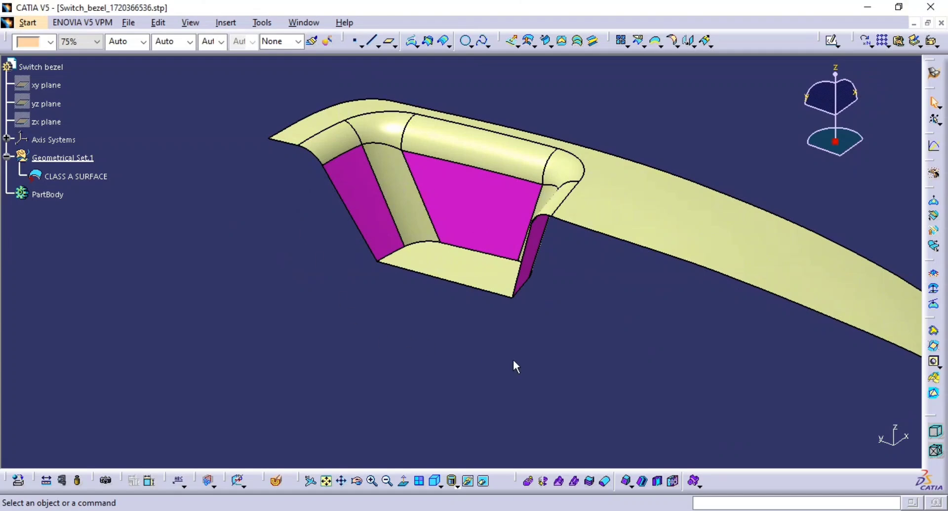
middle_click_drag(538, 273, 504, 344)
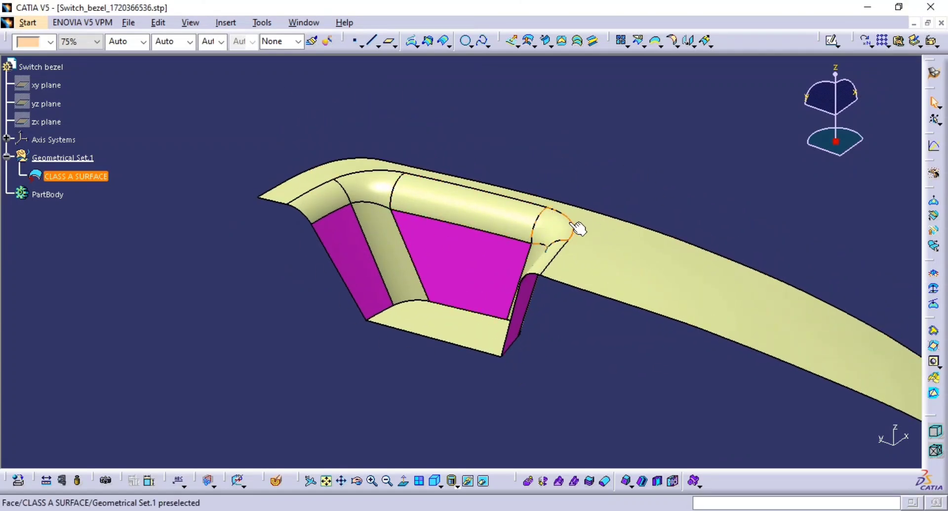
middle_click_drag(571, 224, 524, 316)
middle_click_drag(265, 225, 408, 273)
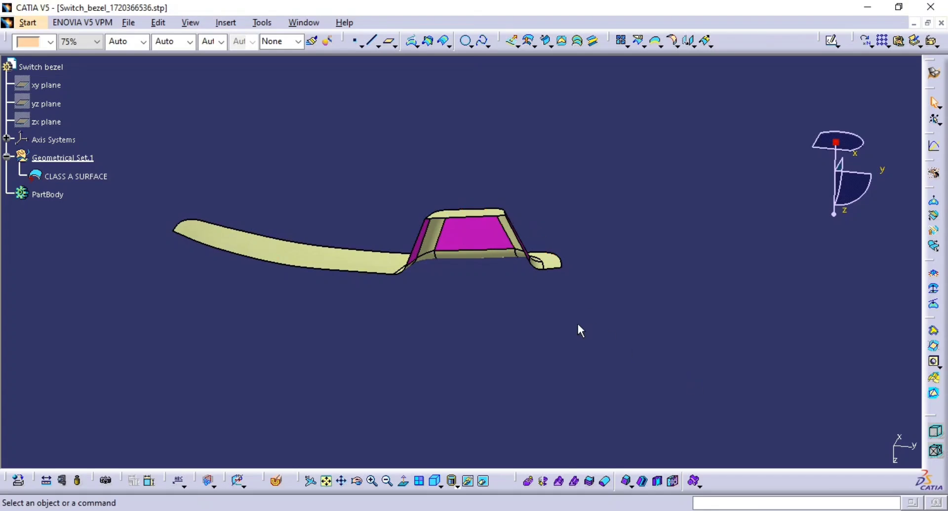
Step: Examine the bezel from below and from the sides, studying the pocket walls and the tab ends
middle_click_drag(646, 195, 225, 107)
middle_click_drag(402, 314, 530, 241)
middle_click_drag(331, 198, 316, 328)
middle_click_drag(633, 372, 652, 177)
mouse_move(431, 196)
middle_mouse_down()
mouse_move(317, 329)
mouse_move(371, 343)
mouse_move(442, 199)
middle_mouse_up()
middle_click_drag(477, 311, 526, 314)
middle_click_drag(525, 313, 453, 182)
middle_click_drag(481, 220, 434, 297)
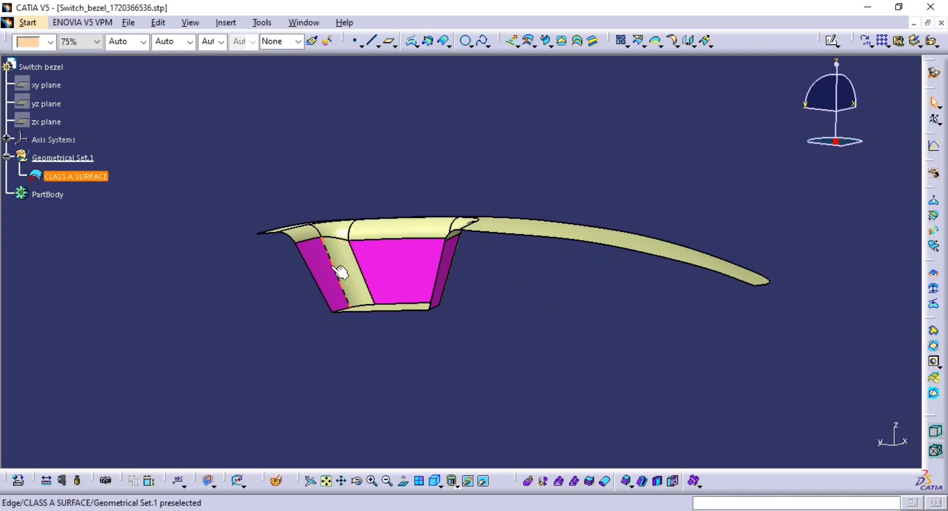
middle_click_drag(338, 270, 483, 222)
middle_click_drag(495, 396, 497, 388)
middle_click_drag(638, 388, 615, 269)
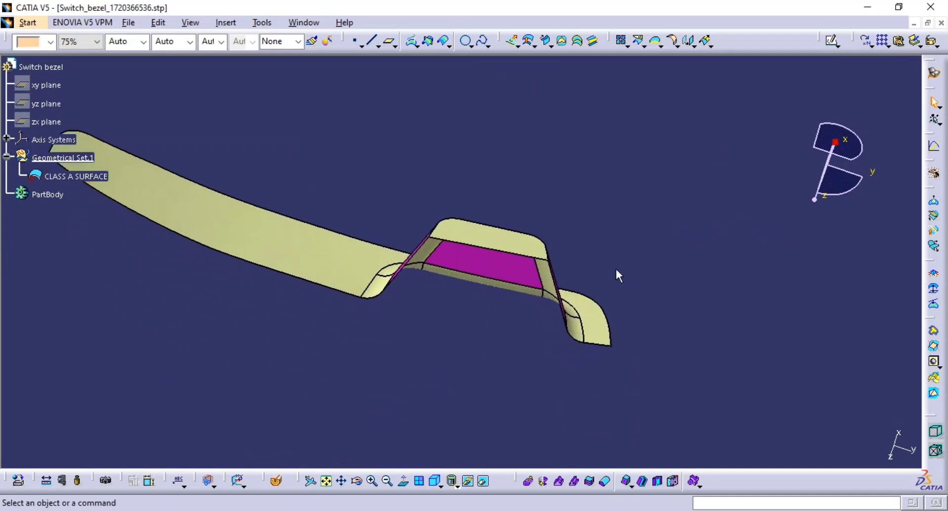
middle_click_drag(557, 289, 470, 321)
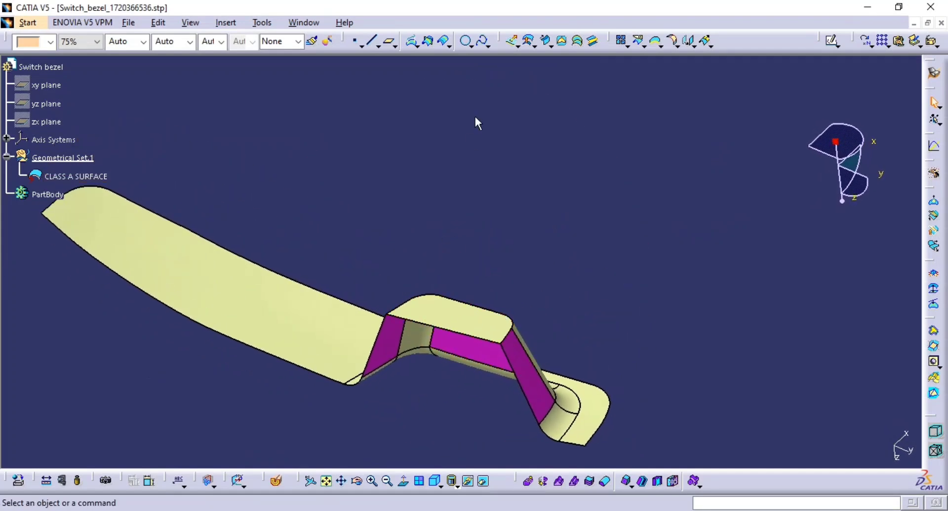
middle_click_drag(442, 286, 447, 322)
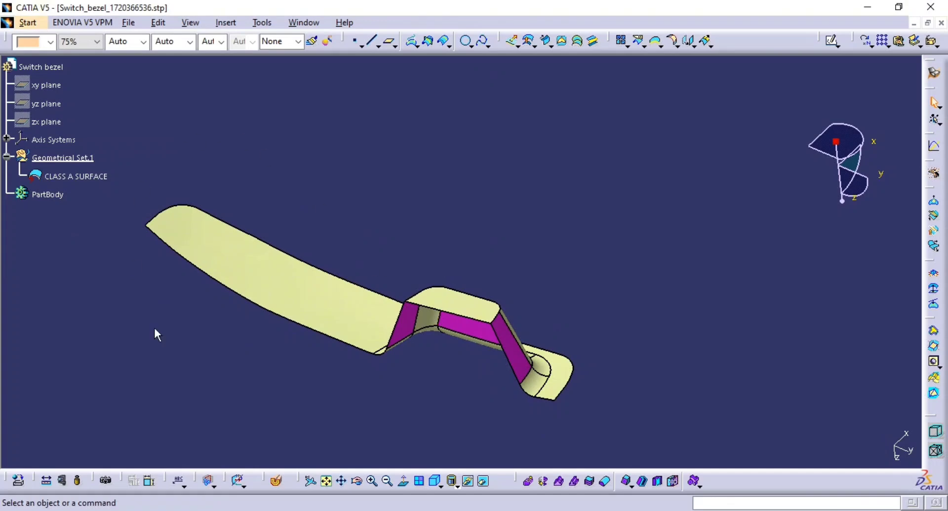
middle_click_drag(465, 259, 494, 230)
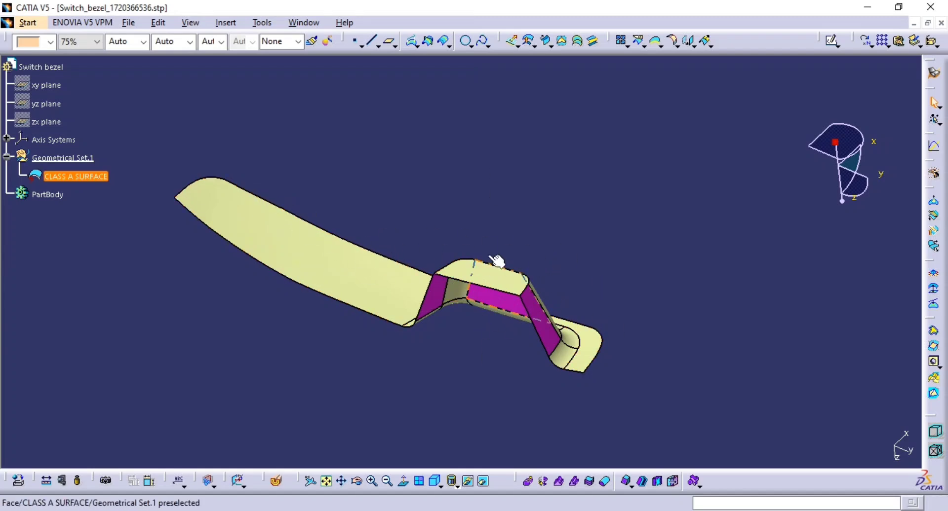
middle_click_drag(456, 338, 498, 257)
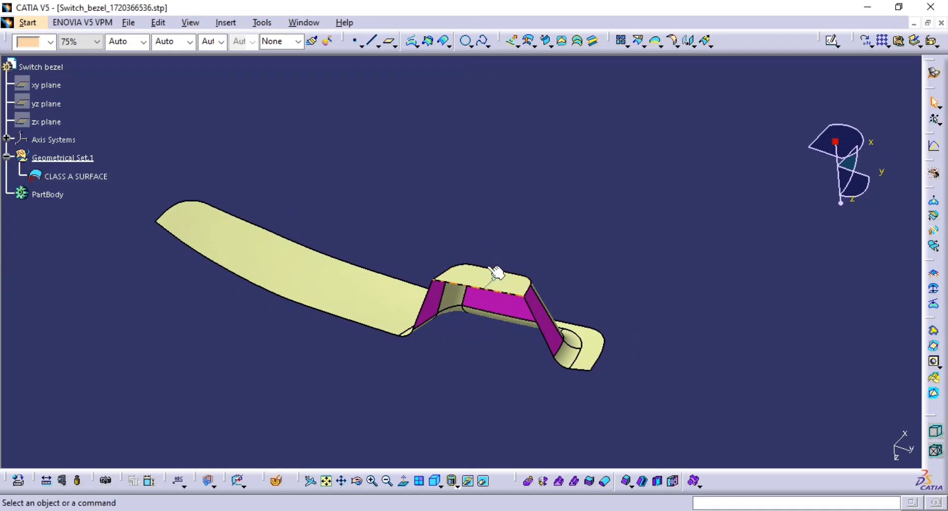
middle_click_drag(543, 331, 474, 264)
middle_click_drag(555, 304, 555, 282)
middle_click_drag(555, 282, 539, 298)
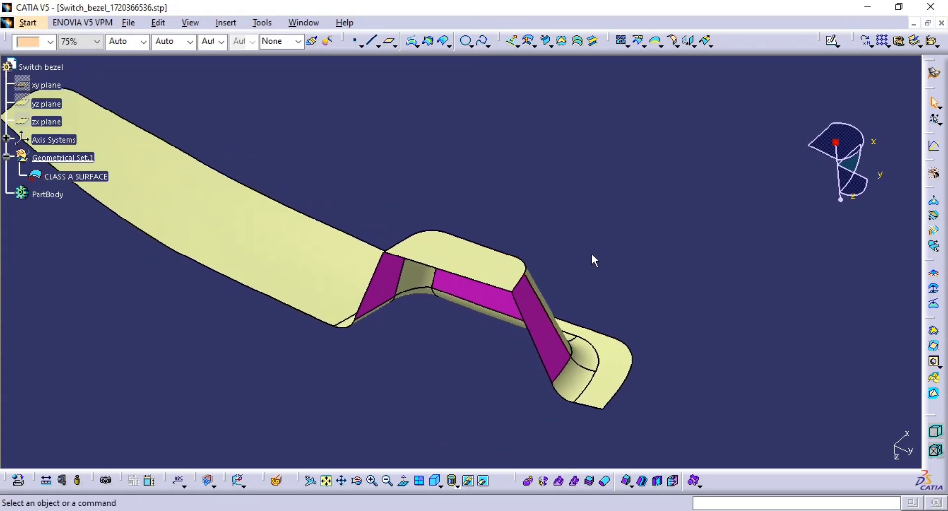
middle_click_drag(487, 306, 476, 288)
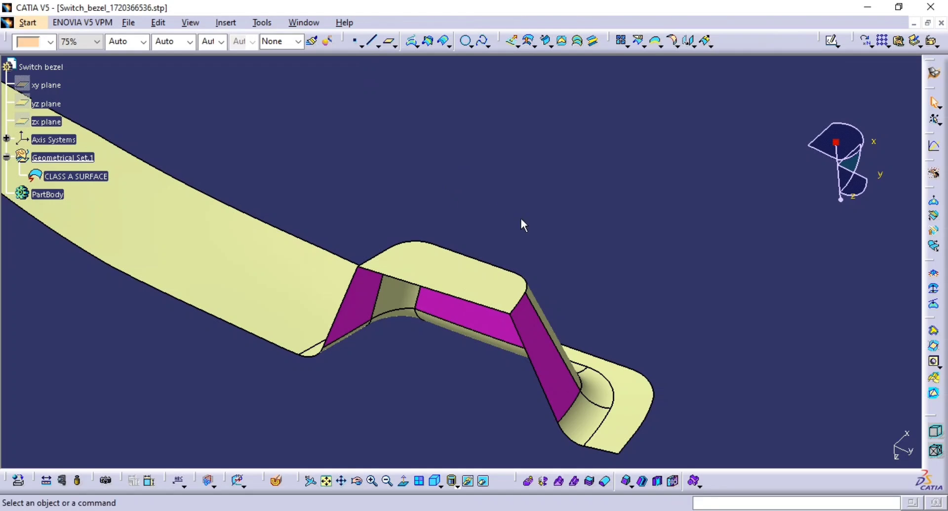
middle_click_drag(523, 242, 557, 197)
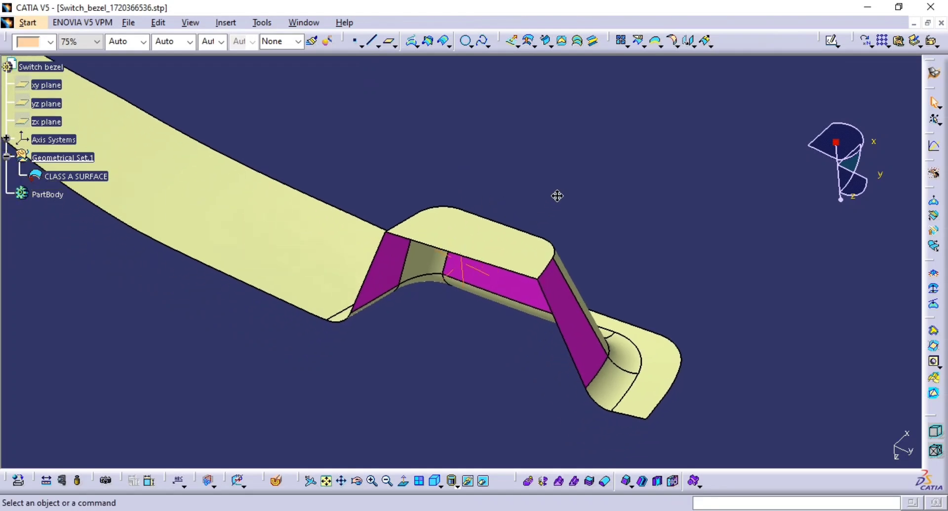
left_click(354, 40)
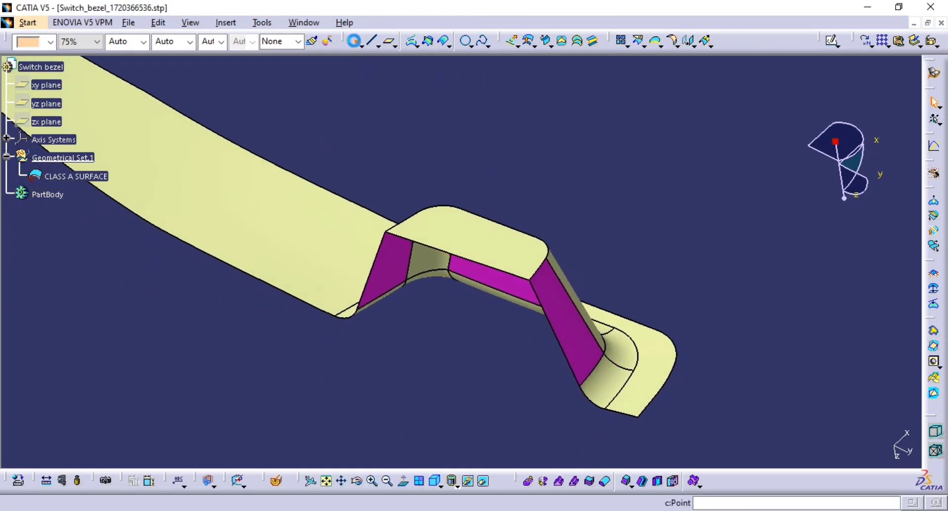
left_click(487, 243)
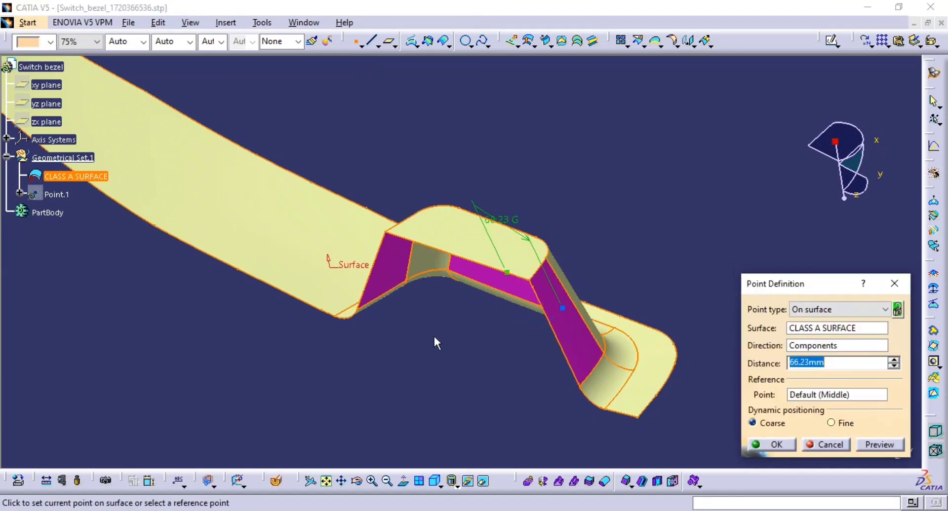
key("Escape")
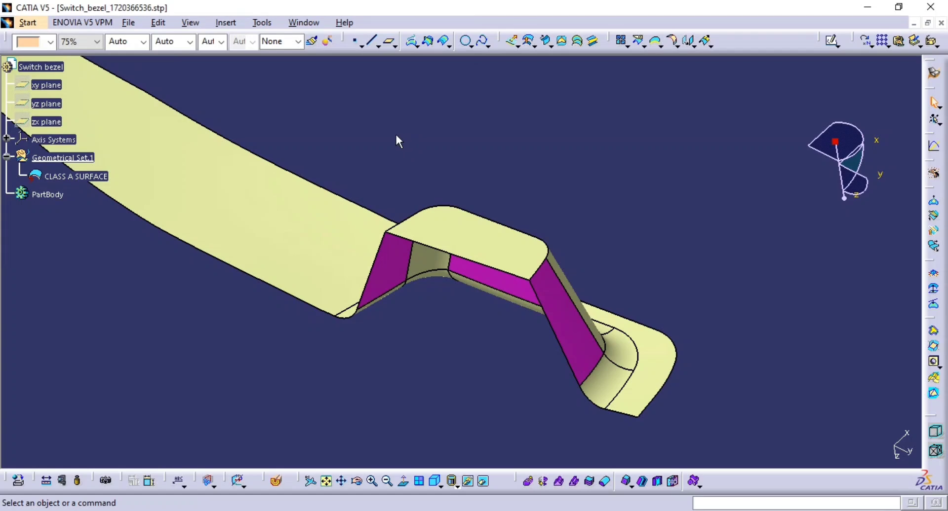
Step: Rename the geometrical set holding the class-A surface to Class A
left_click(225, 22)
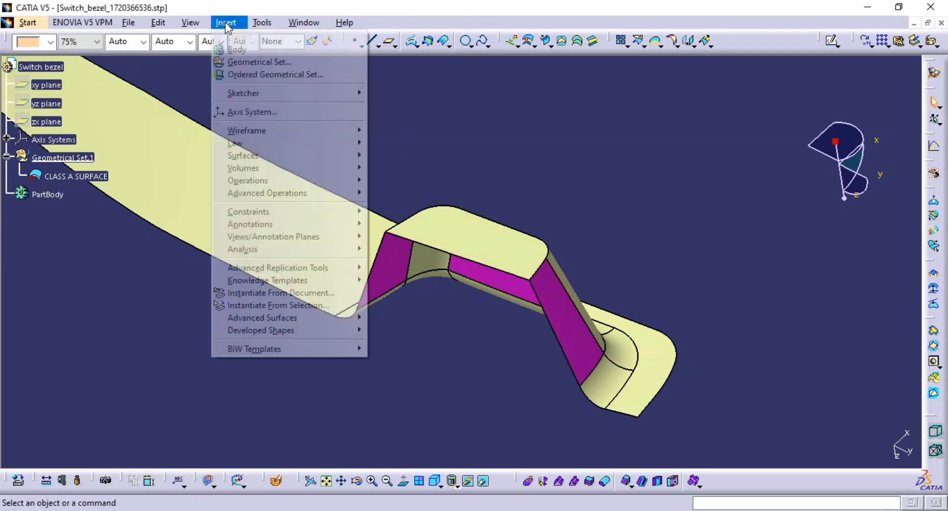
left_click(390, 90)
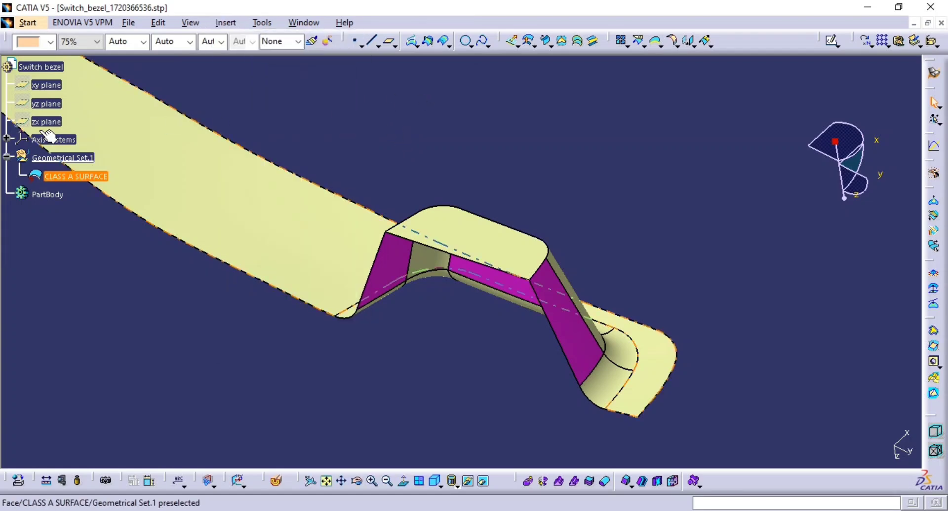
left_click(70, 158)
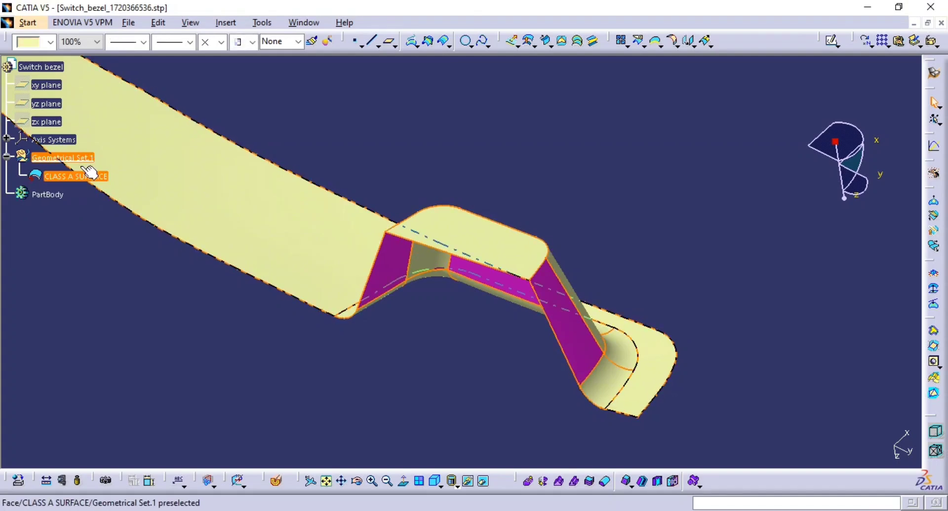
key("alt+Return")
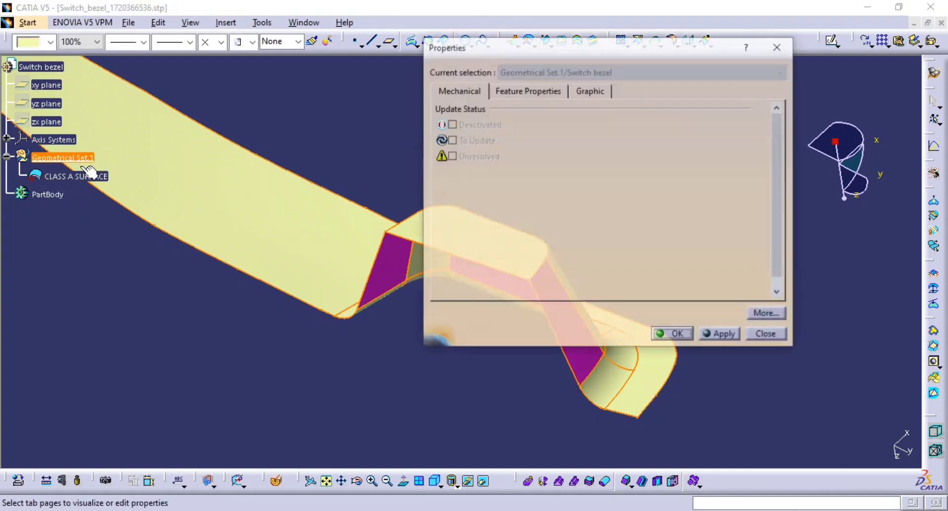
left_click(541, 92)
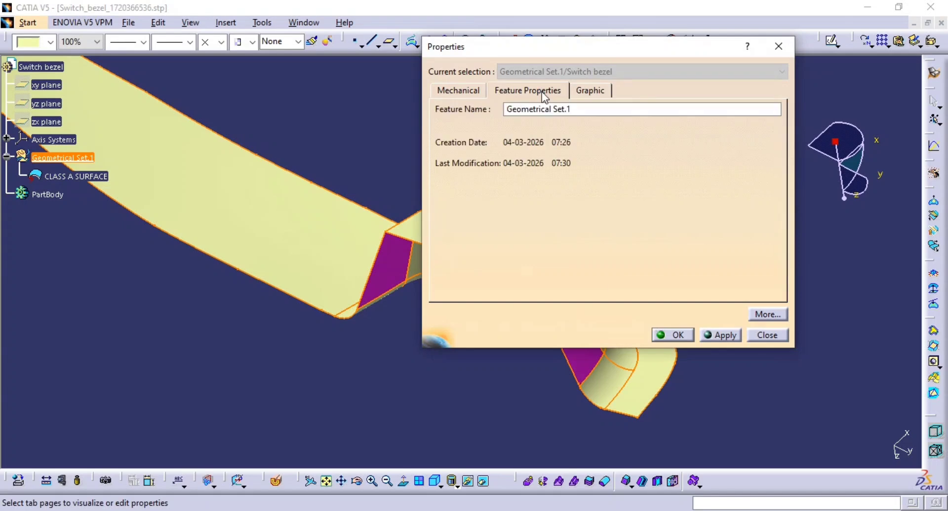
double_click(571, 110)
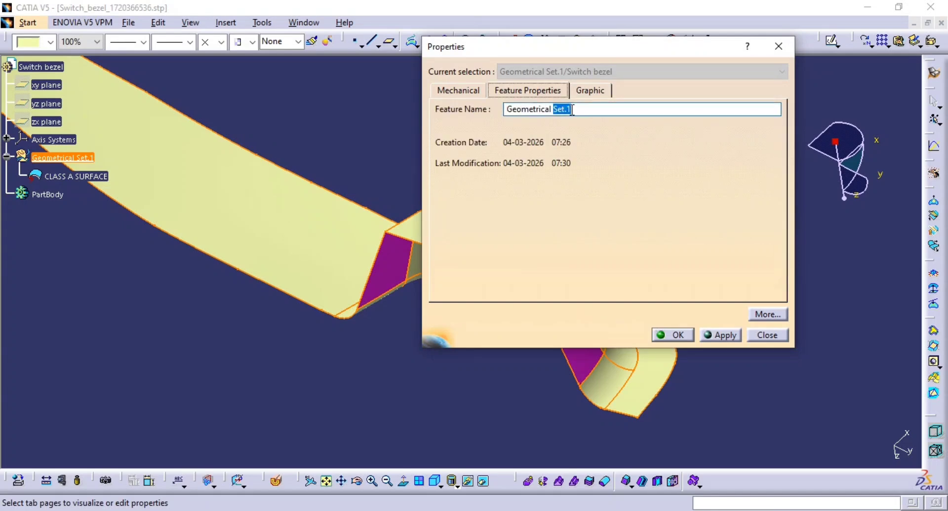
left_click_drag(571, 109, 452, 103)
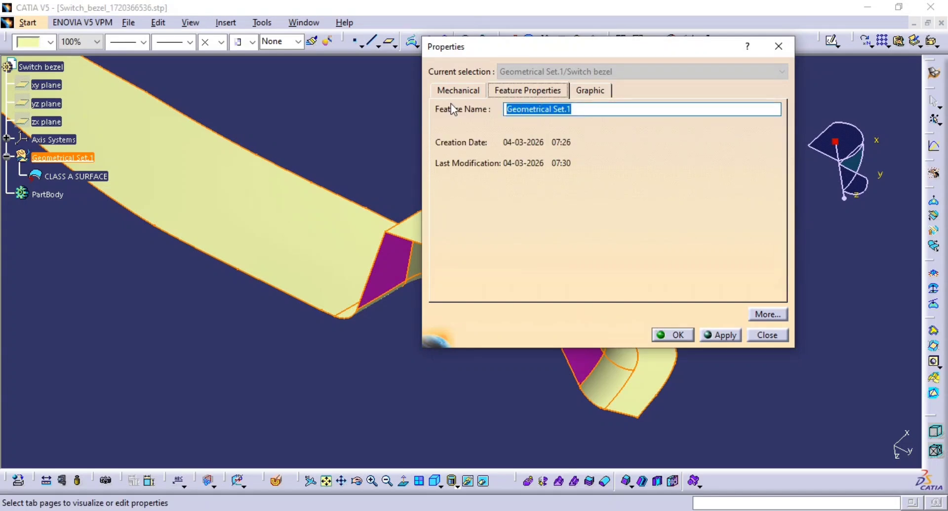
type("Class A")
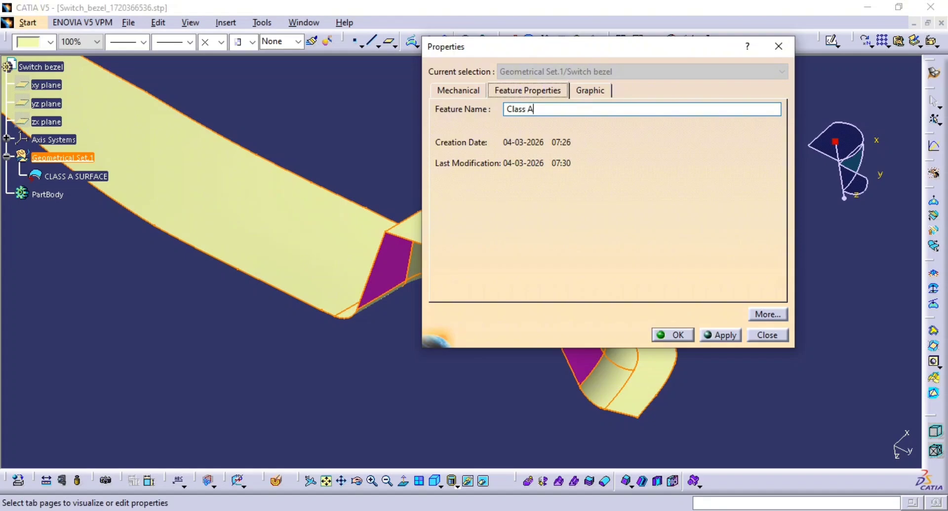
key("Return")
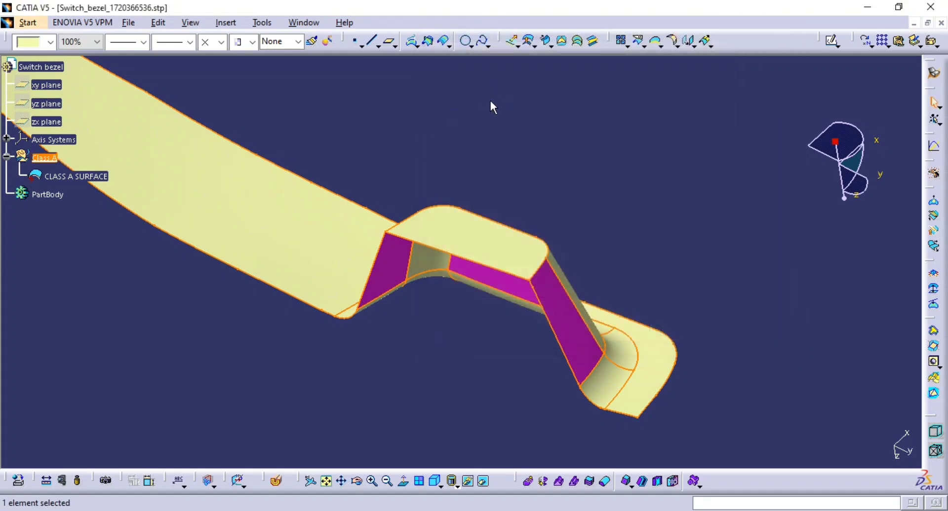
left_click(490, 102)
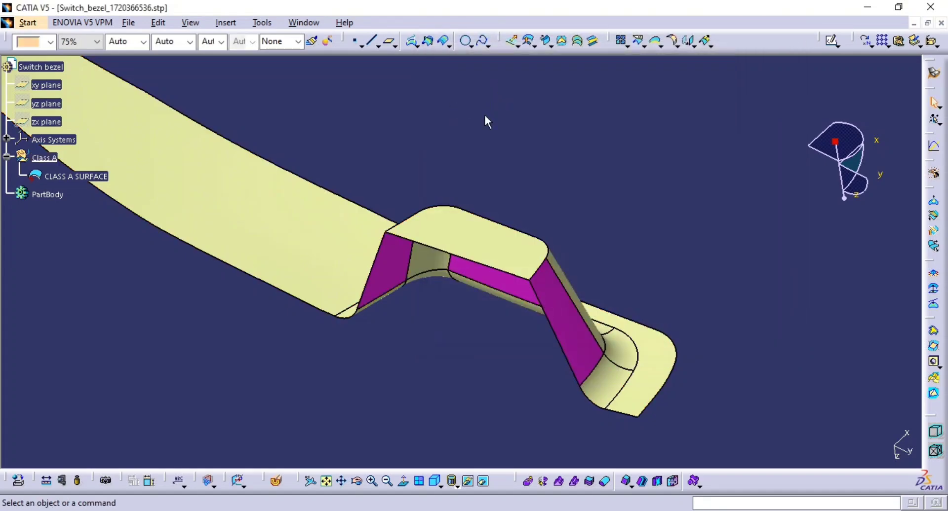
Step: Publish the CLASS A SURFACE element
left_click(77, 178)
left_click(260, 27)
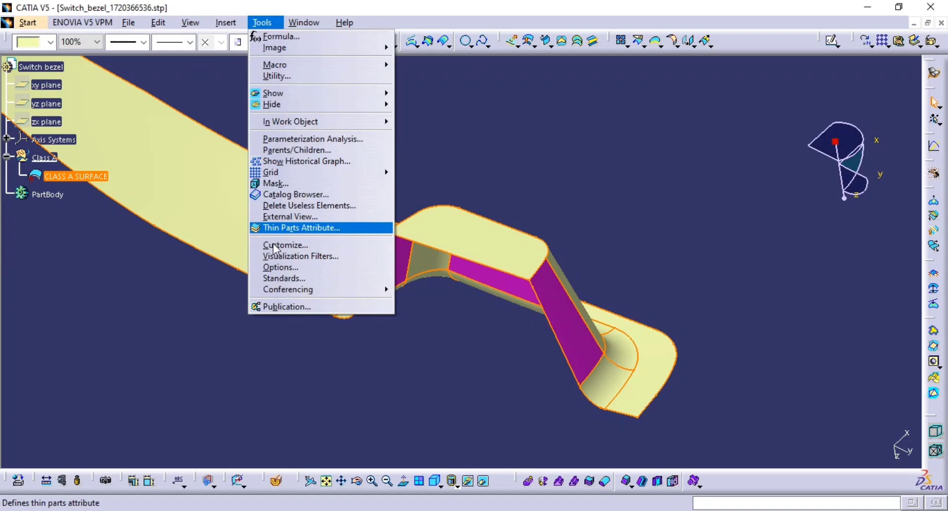
left_click(286, 308)
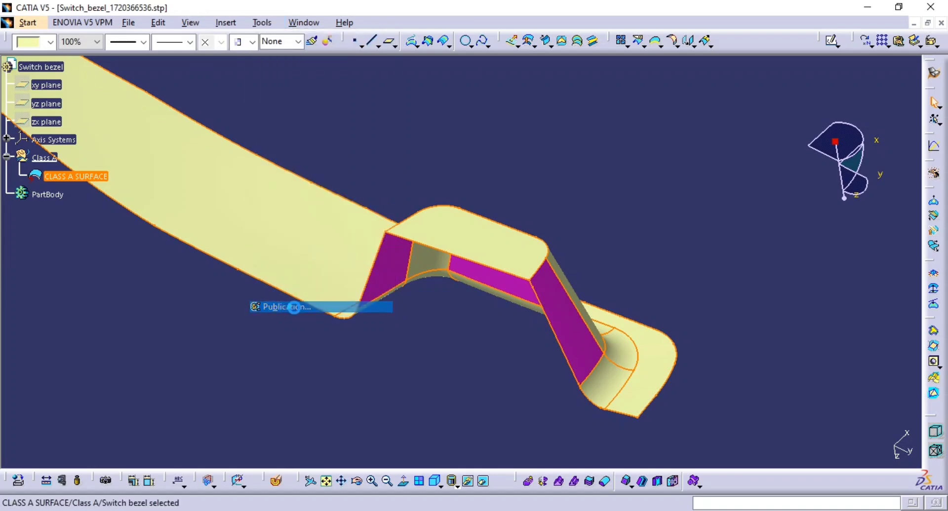
left_click(760, 413)
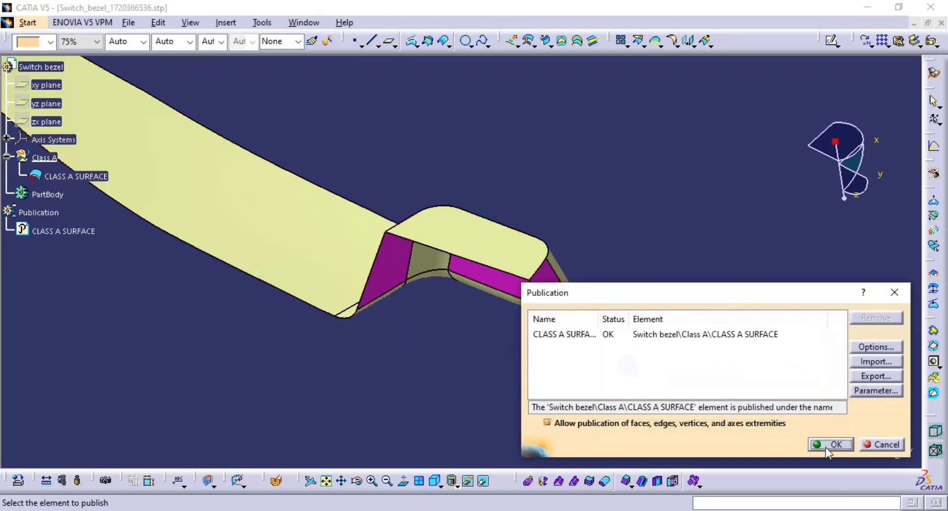
left_click(834, 446)
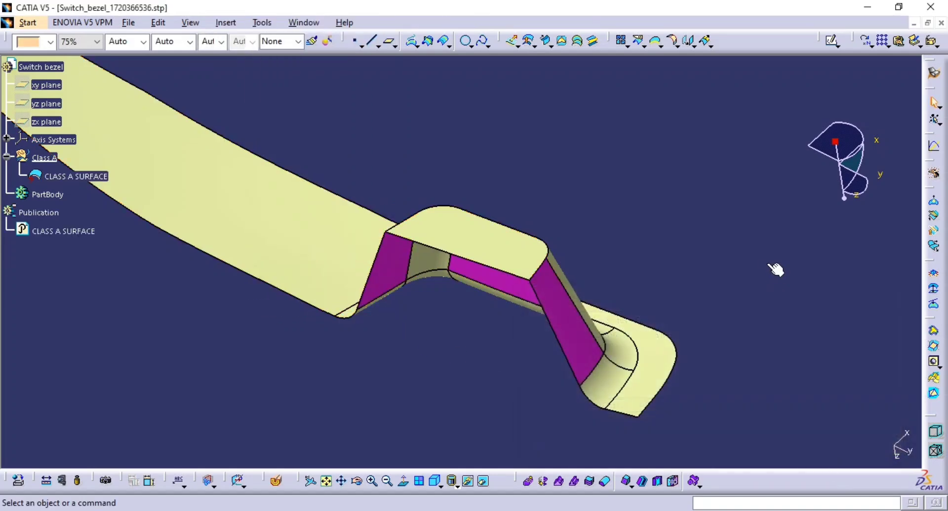
Step: Collapse the Class A set in the tree and orbit the bezel to view the pocket area
left_click(68, 233)
middle_click_drag(243, 295, 356, 307)
left_click(179, 262)
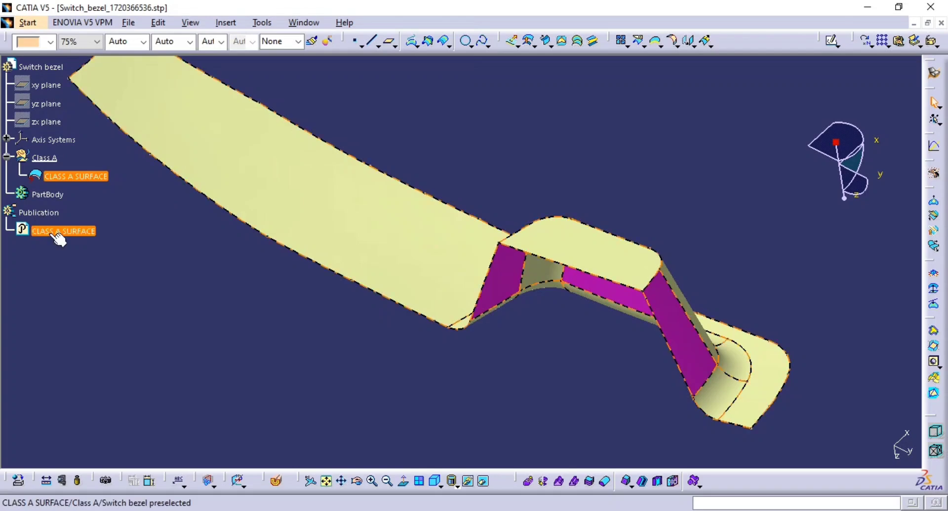
left_click(7, 158)
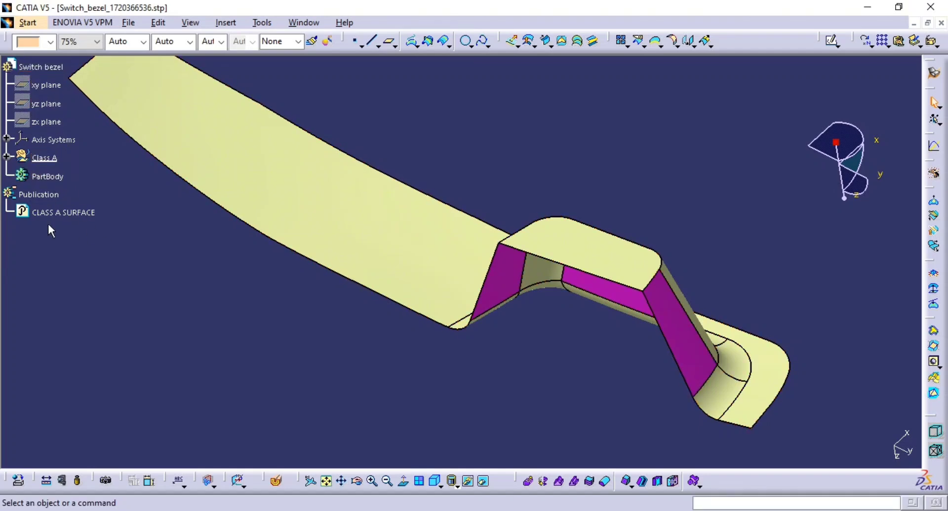
left_click(64, 213)
left_click(106, 239)
middle_click_drag(334, 233, 334, 261)
middle_click_drag(379, 285, 380, 263)
middle_click_drag(454, 276, 441, 176)
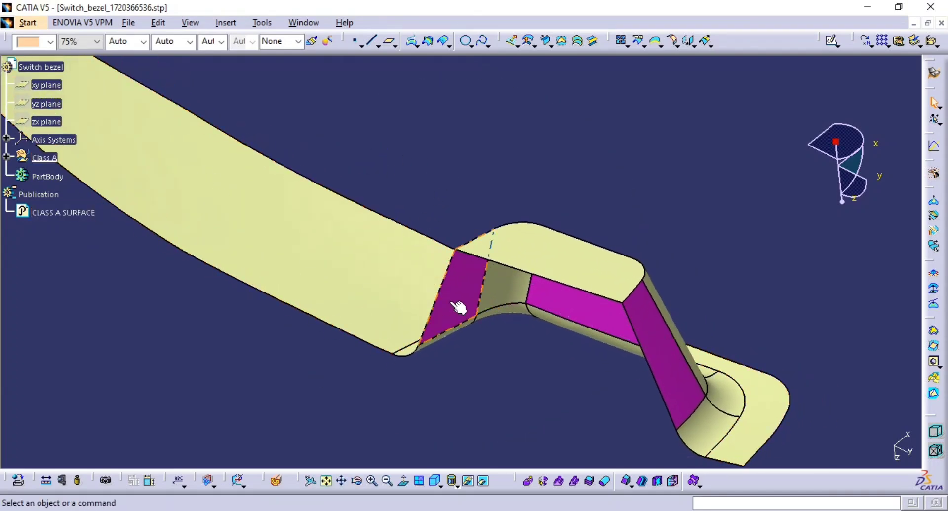
Step: Insert a new geometrical set named Tooling Axis and define it as the in-work object
left_click(226, 22)
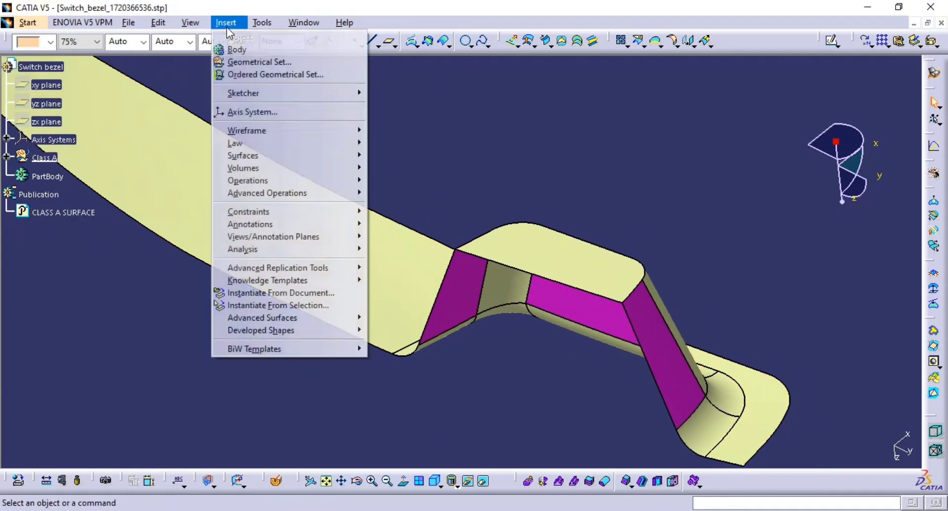
left_click(299, 61)
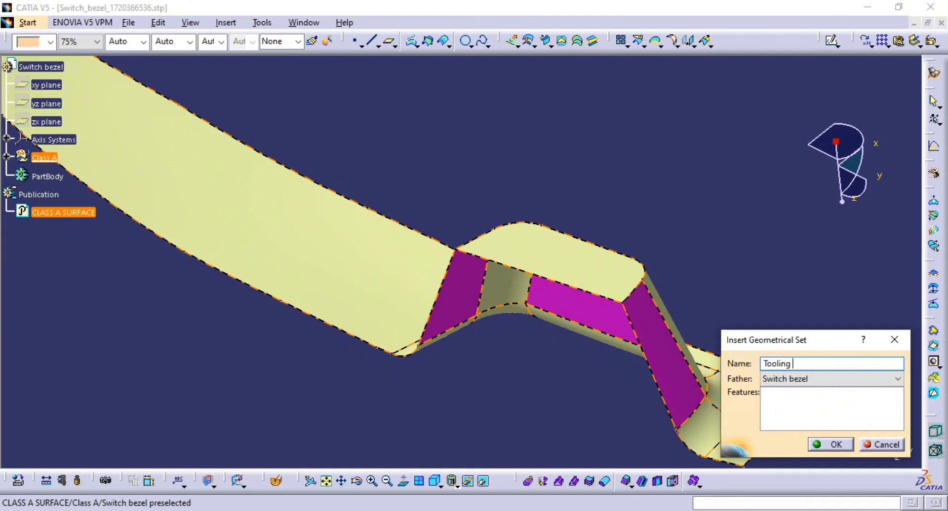
type("Tooling Axis")
key("Return")
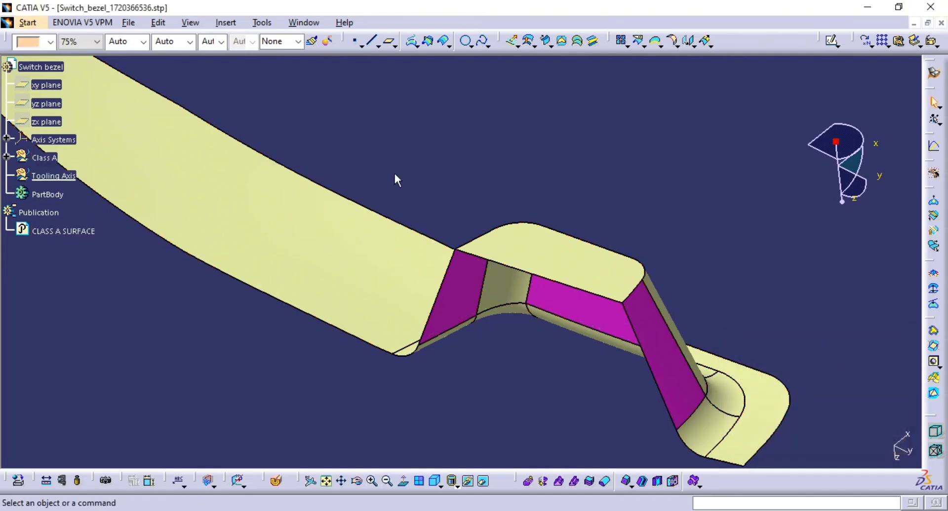
left_click(55, 176)
right_click(64, 175)
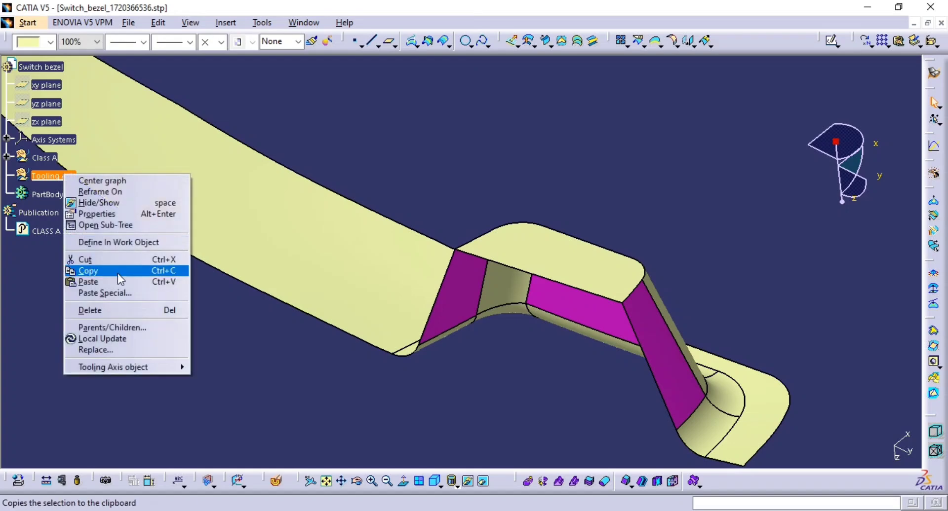
left_click(150, 244)
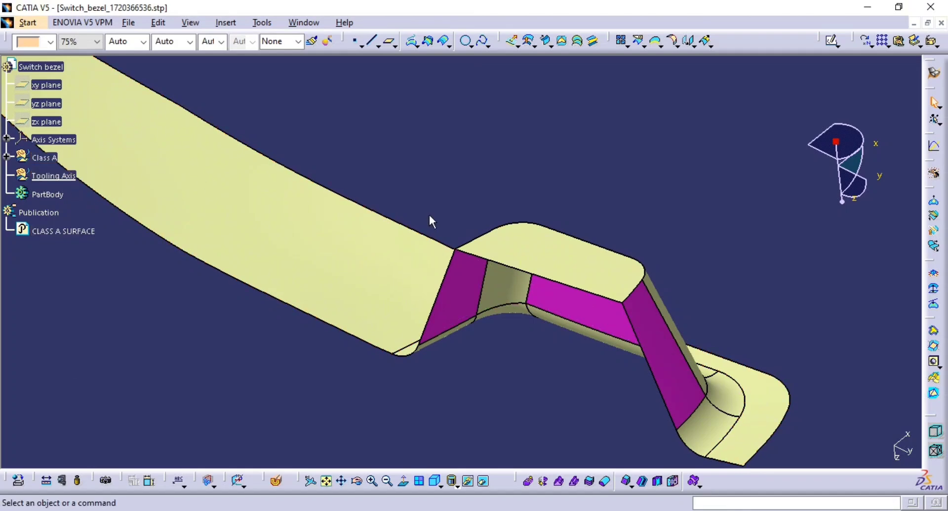
middle_click_drag(431, 220, 390, 215)
middle_click_drag(217, 243, 430, 276)
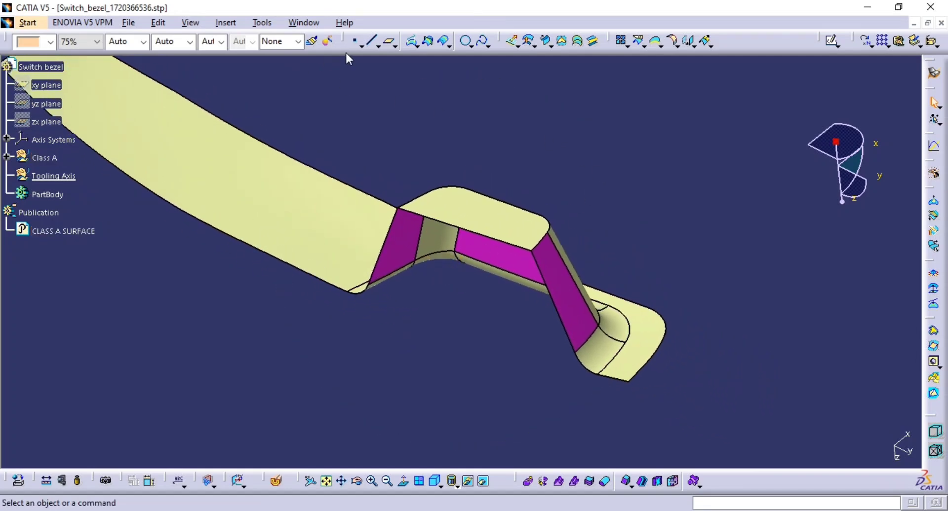
middle_click_drag(451, 207, 552, 236)
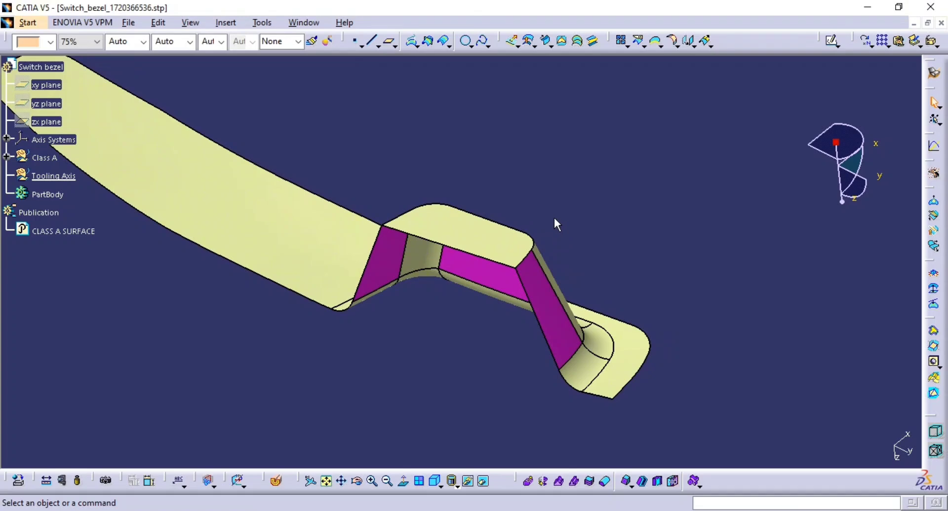
left_click(355, 43)
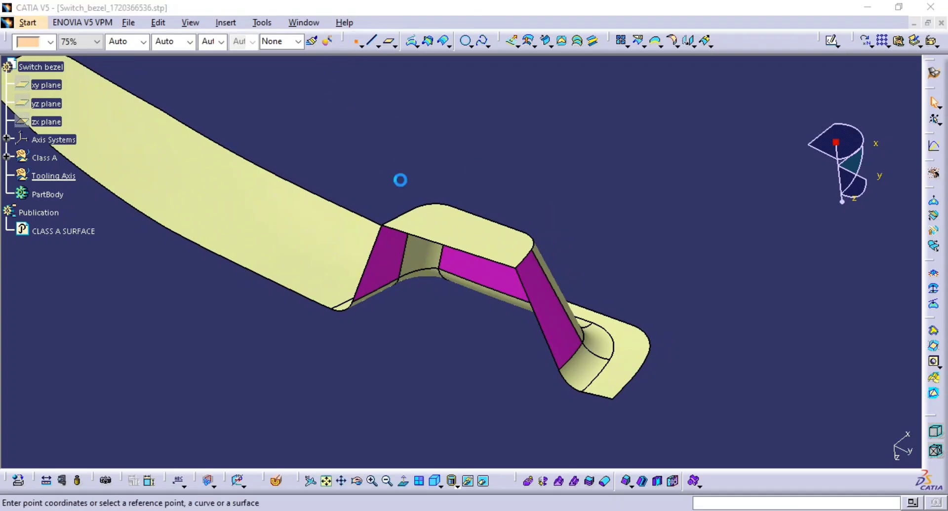
left_click(486, 243)
left_click(479, 237)
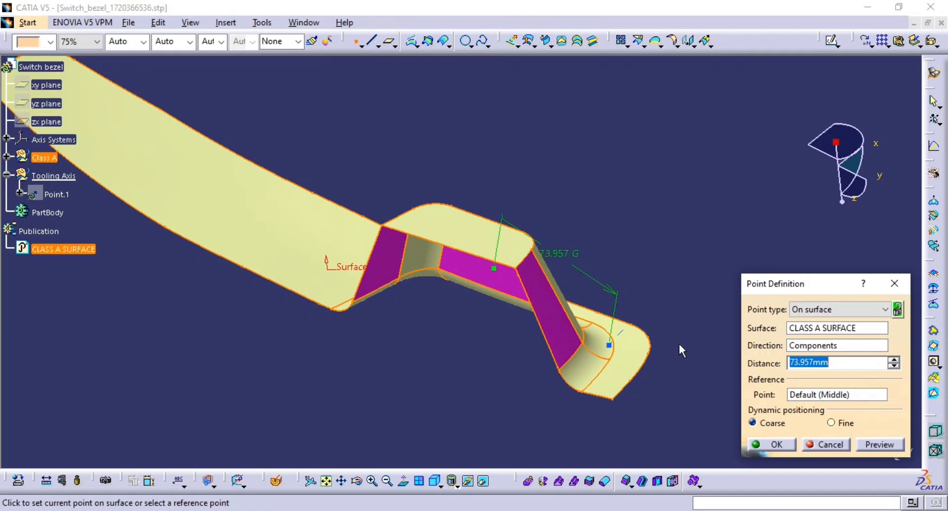
key("Escape")
Step: Extract the raised top face over the pocket with no propagation
middle_click_drag(446, 285, 450, 251)
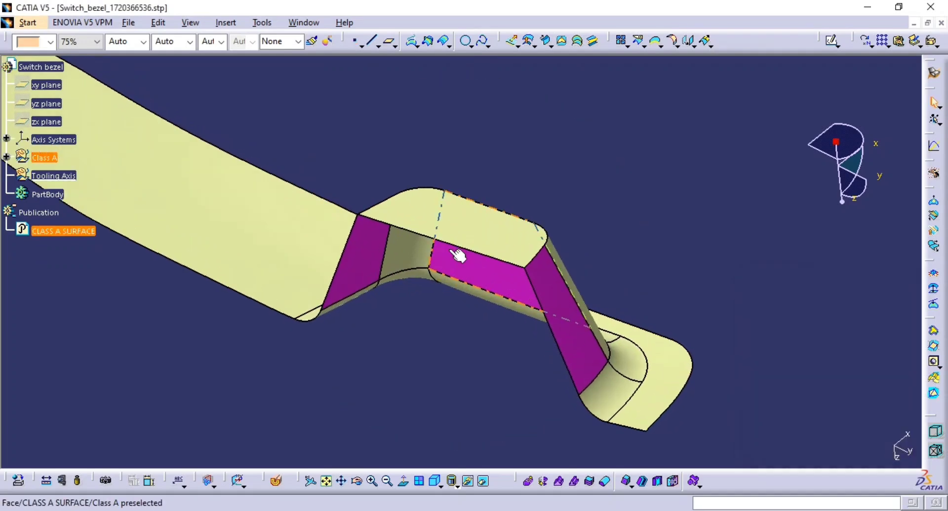
middle_click_drag(531, 250, 451, 313)
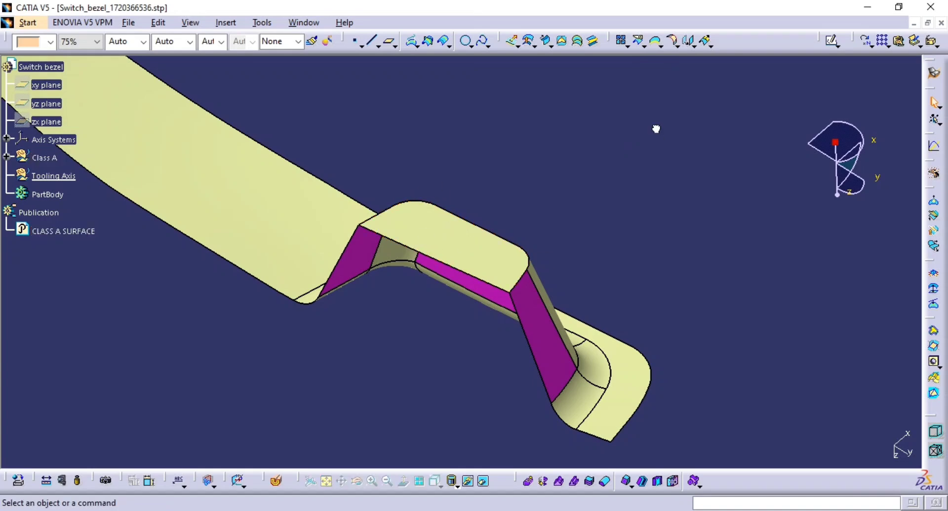
left_click(661, 49)
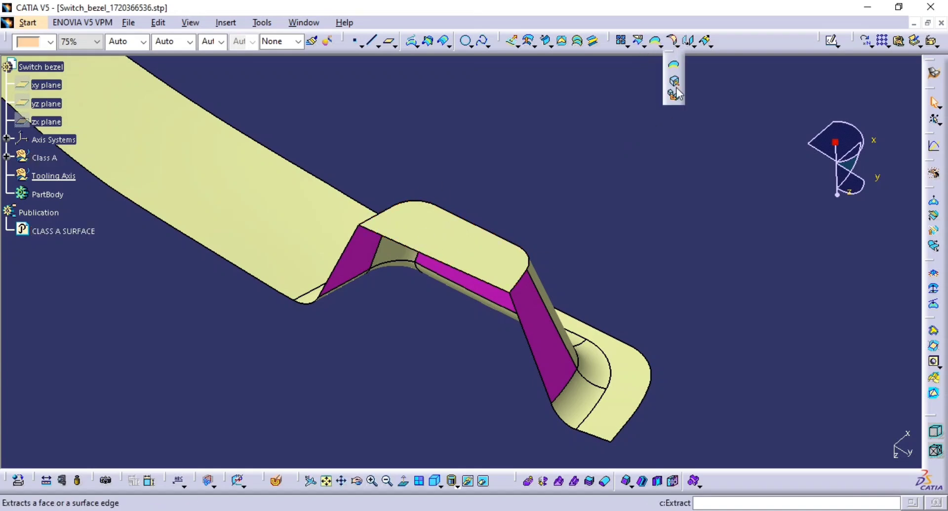
left_click(674, 76)
left_click(437, 235)
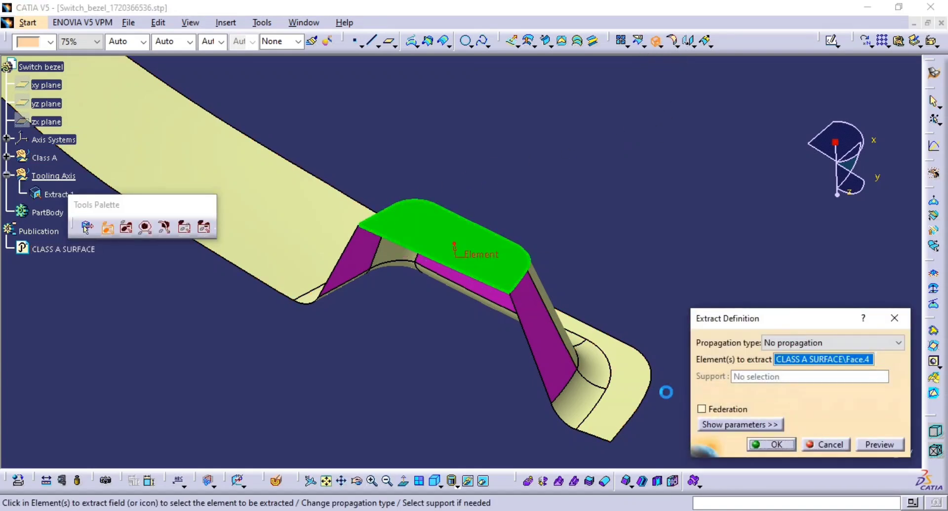
left_click(773, 444)
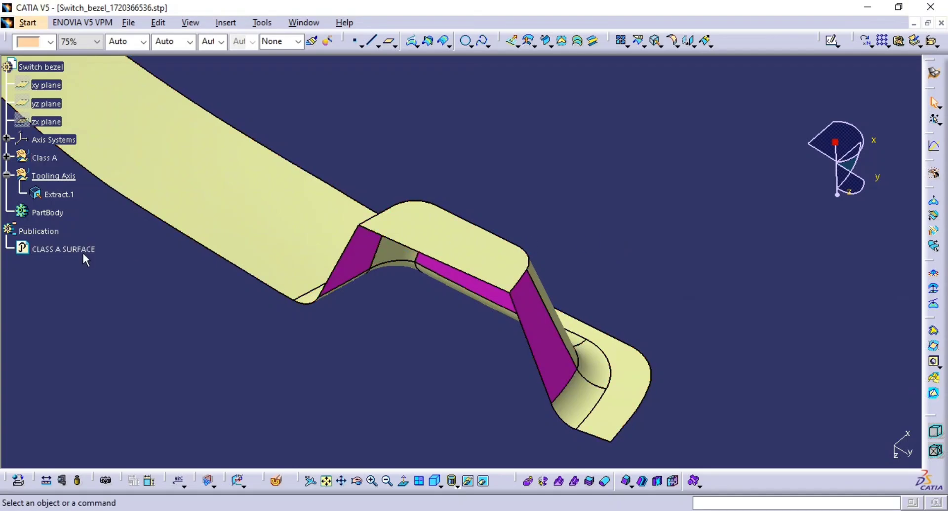
Step: Hide the class-A surface so only the extracted face remains displayed
left_click(50, 248)
left_click(468, 481)
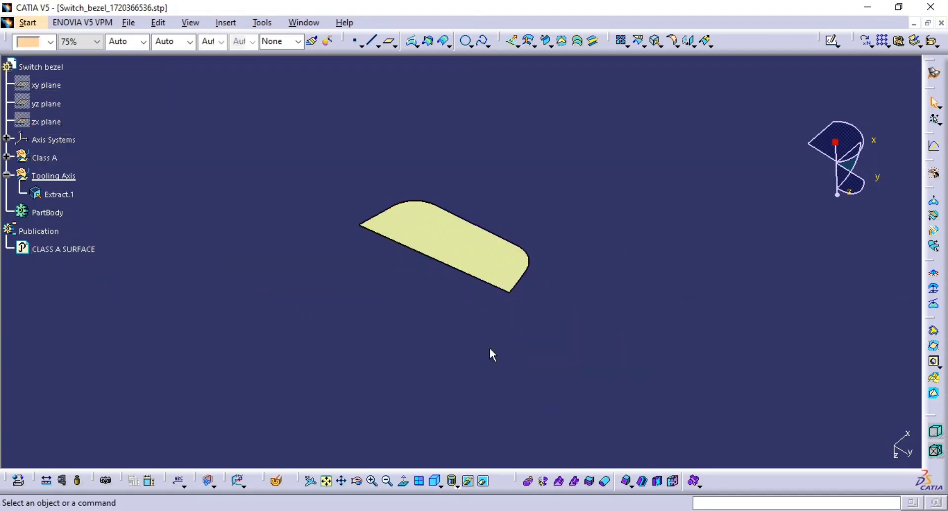
middle_click_drag(495, 309, 502, 287)
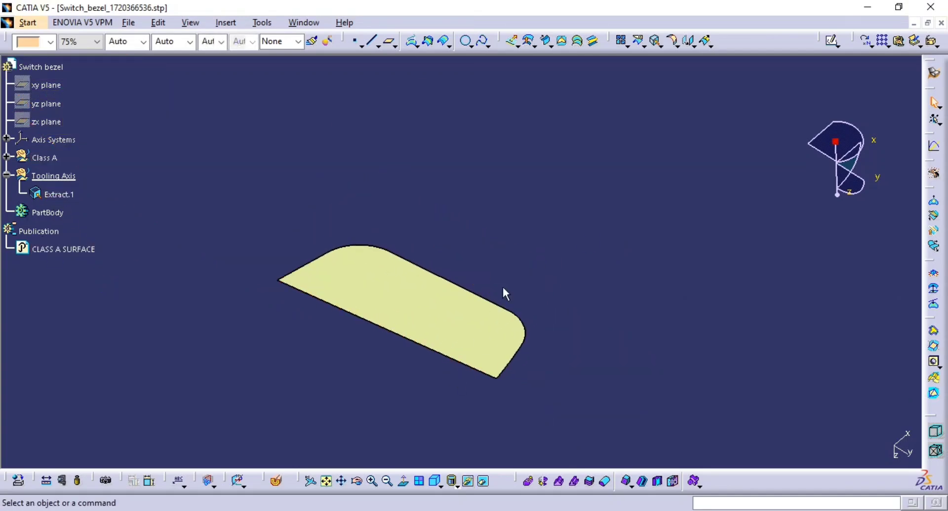
Step: Create a point on the extracted top face using the On surface type with a distance of 0 mm
left_click(355, 41)
left_click(410, 312)
left_click(423, 318)
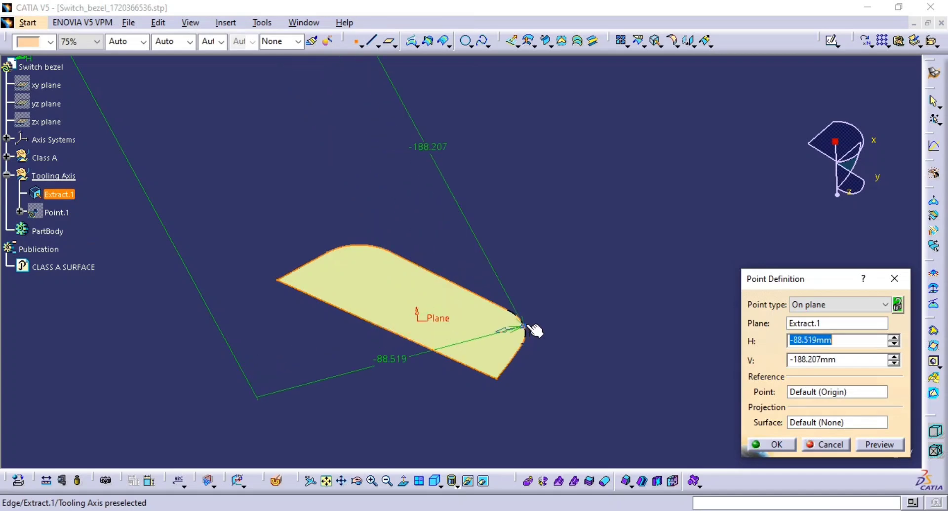
left_click(828, 306)
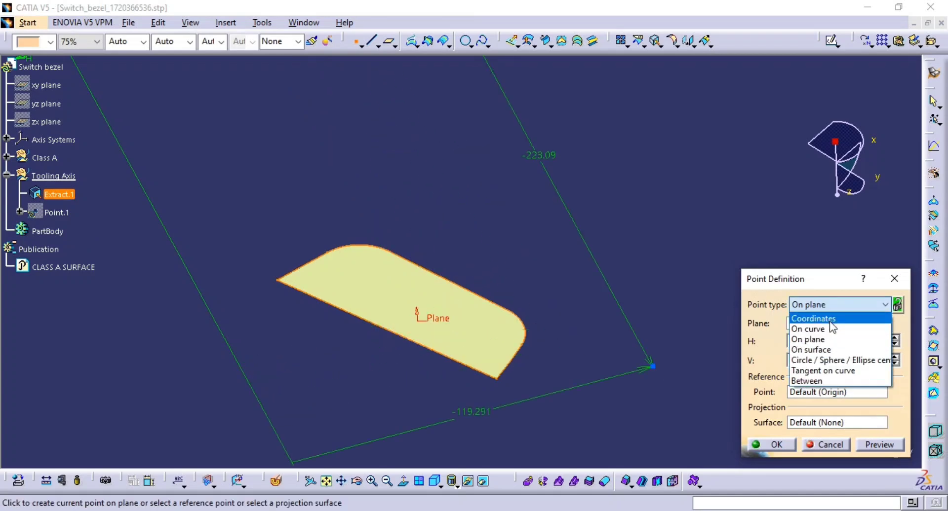
left_click(832, 350)
left_click(445, 303)
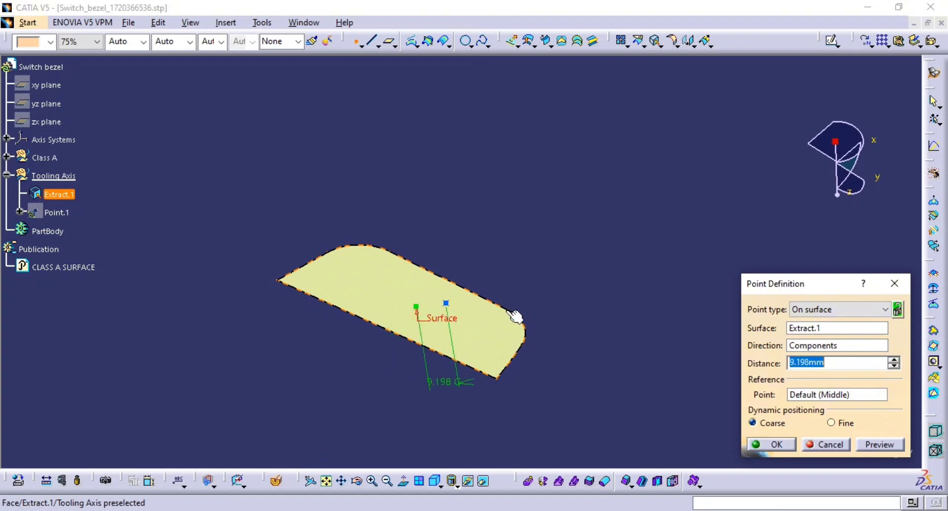
left_click(492, 309)
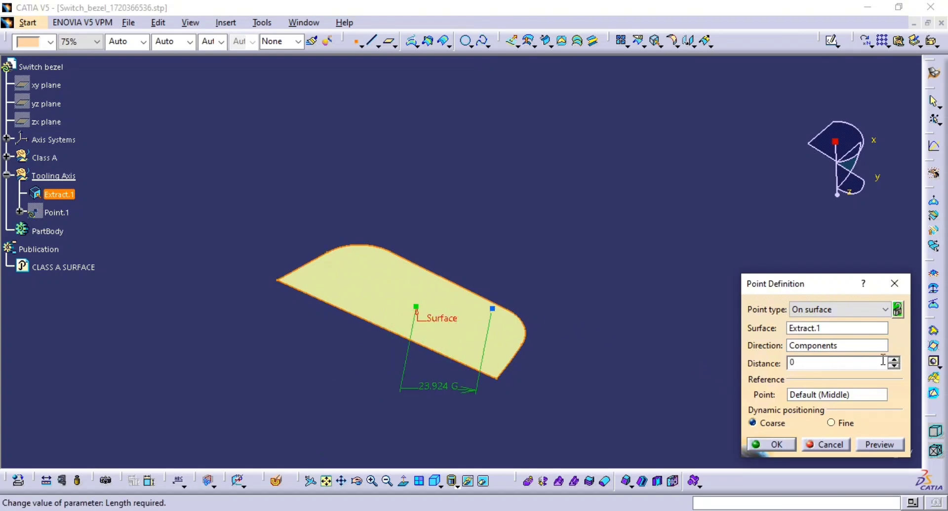
key("Return")
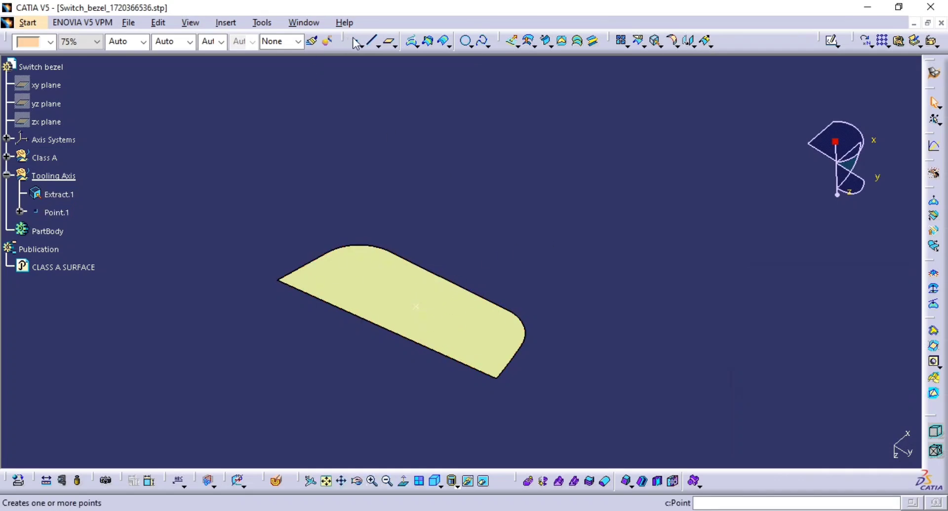
Step: Create a Point-Direction line through the point along the Z component, extending its start and end handles
left_click(371, 41)
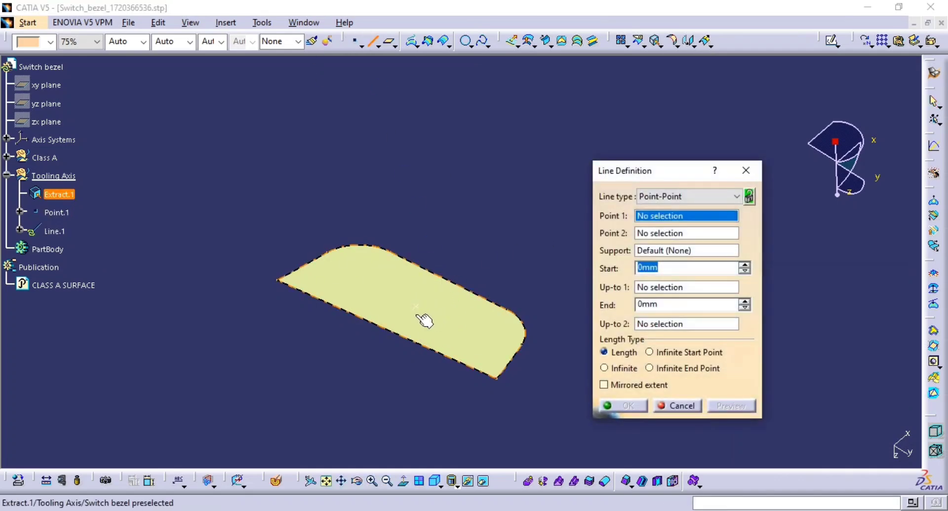
left_click(418, 309)
left_click(666, 196)
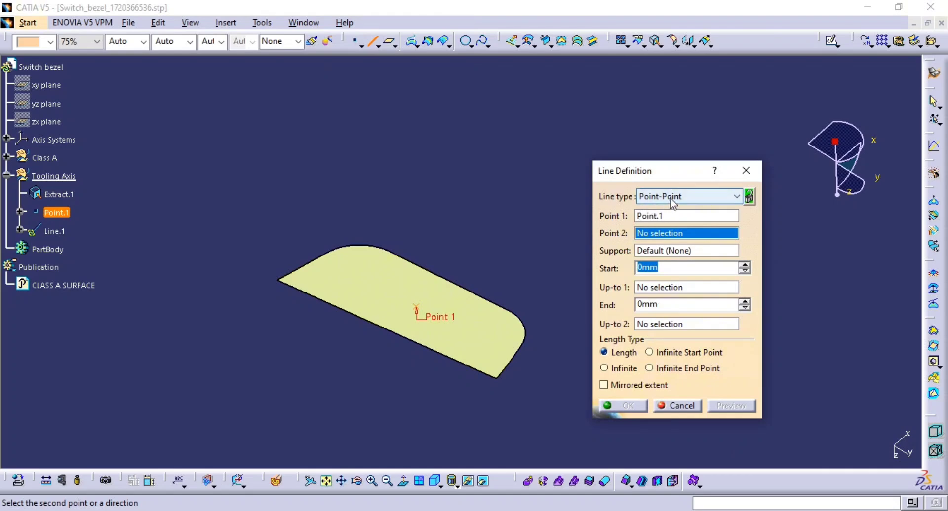
left_click(666, 221)
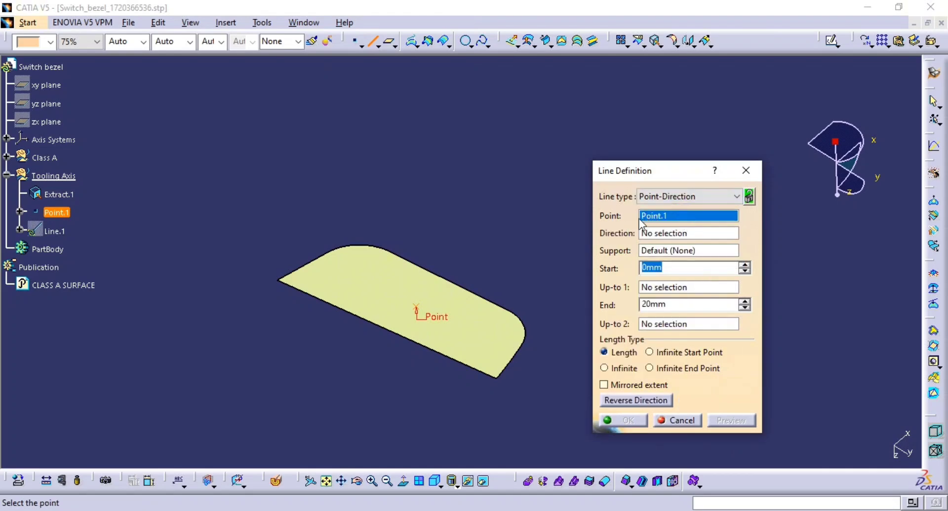
left_click(679, 233)
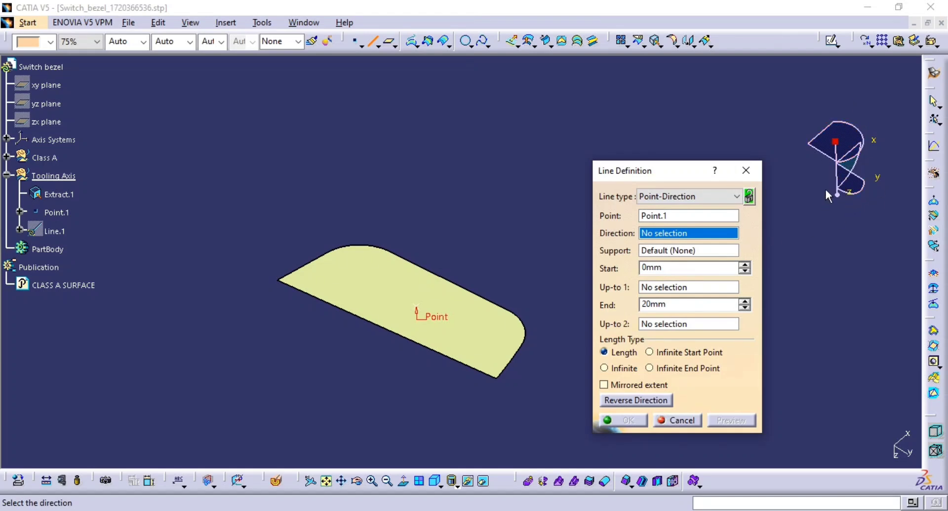
right_click(692, 241)
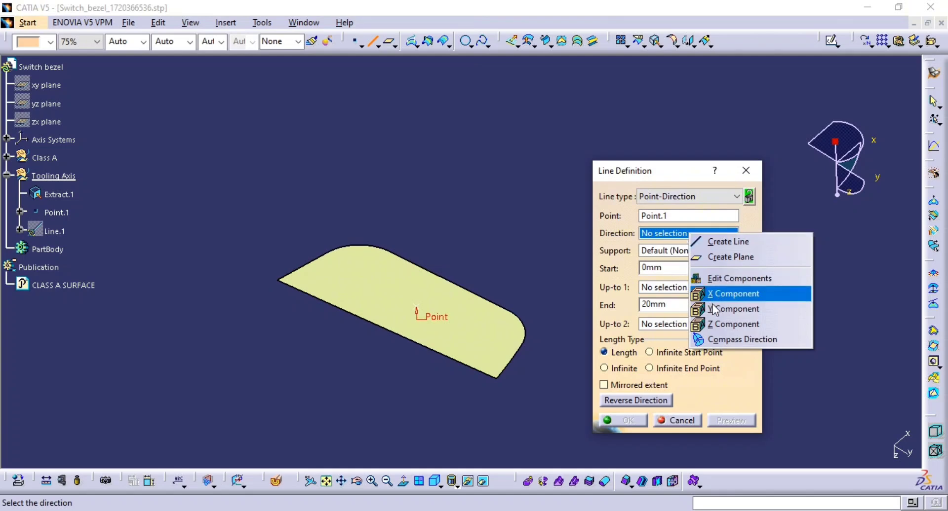
left_click(720, 321)
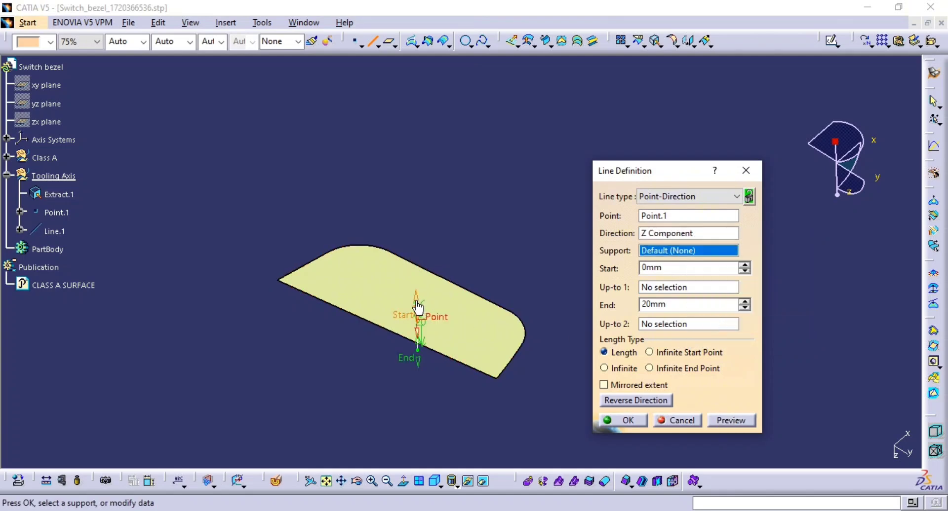
left_click_drag(418, 308, 401, 181)
left_click_drag(419, 356, 422, 447)
left_click(624, 420)
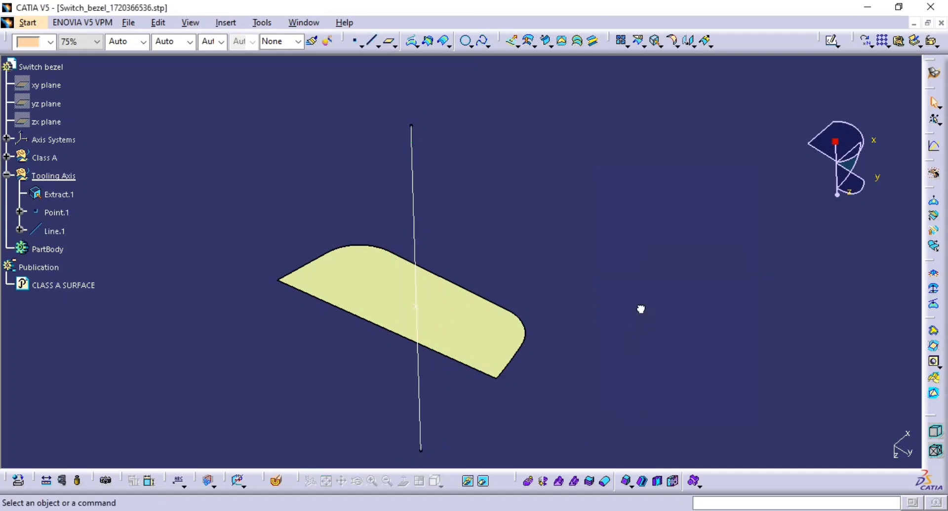
Step: Hide the extracted face and show the published class-A surface again
middle_click_drag(641, 311, 552, 280)
left_click(483, 341)
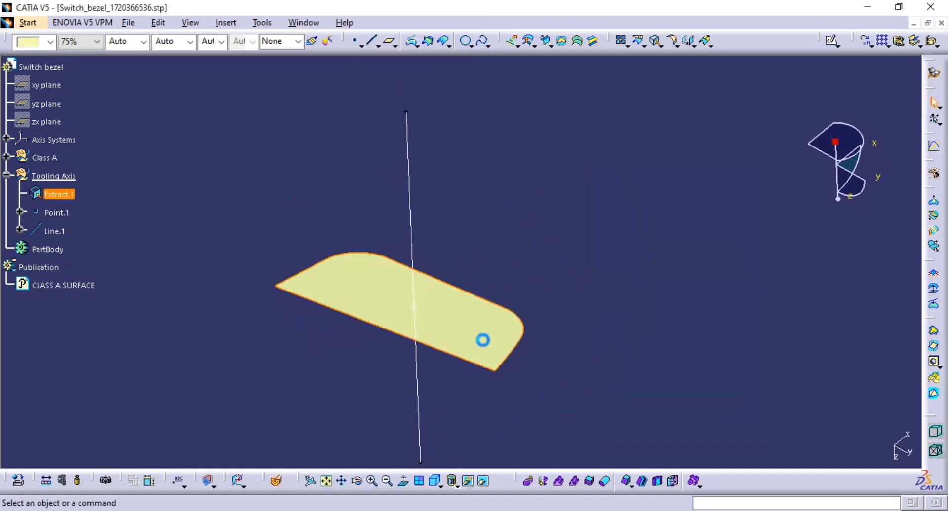
key("space")
left_click(61, 286)
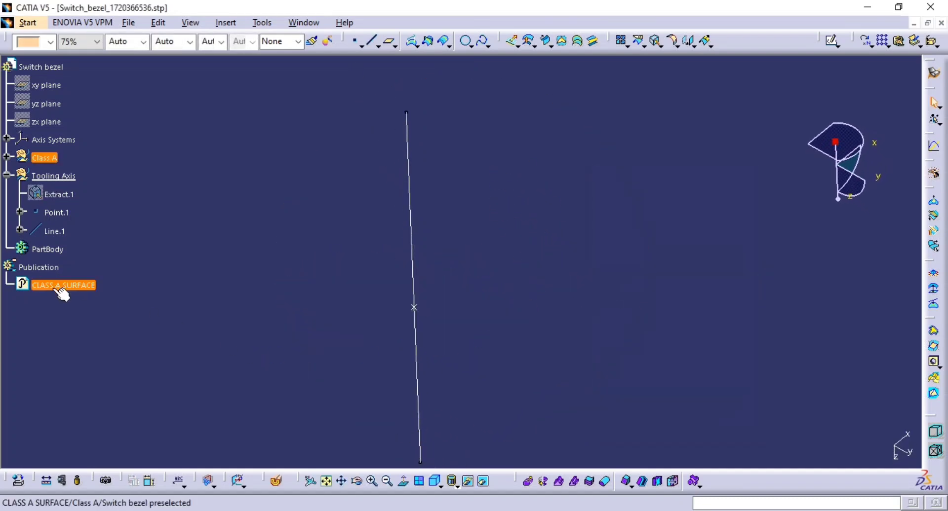
key("space")
Step: Examine the line's position relative to the pocket from several orientations, including a normal view
middle_click_drag(353, 300, 508, 297)
left_click(414, 387)
left_click(500, 339)
middle_click_drag(511, 316, 497, 338)
mouse_move(506, 253)
middle_mouse_down()
mouse_move(482, 273)
mouse_move(492, 247)
mouse_move(484, 278)
mouse_move(517, 255)
middle_mouse_up()
left_click(491, 247)
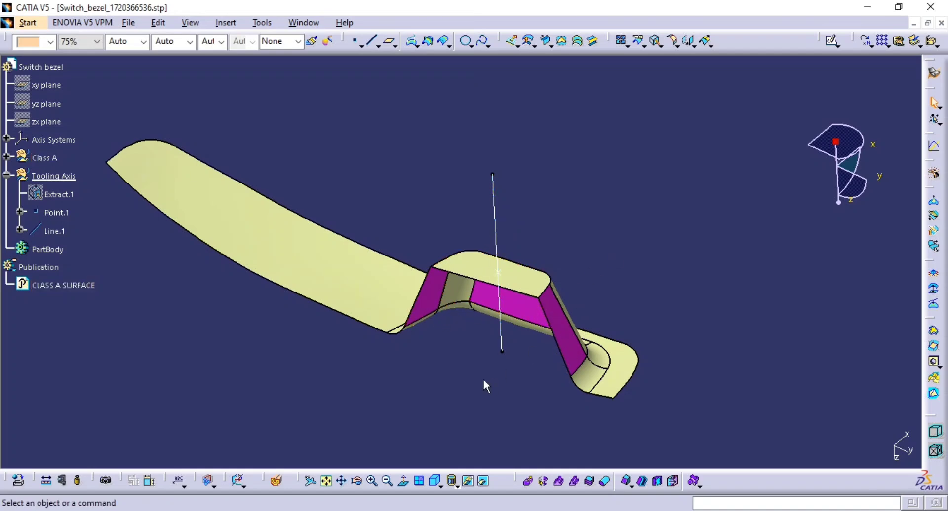
left_click(495, 213)
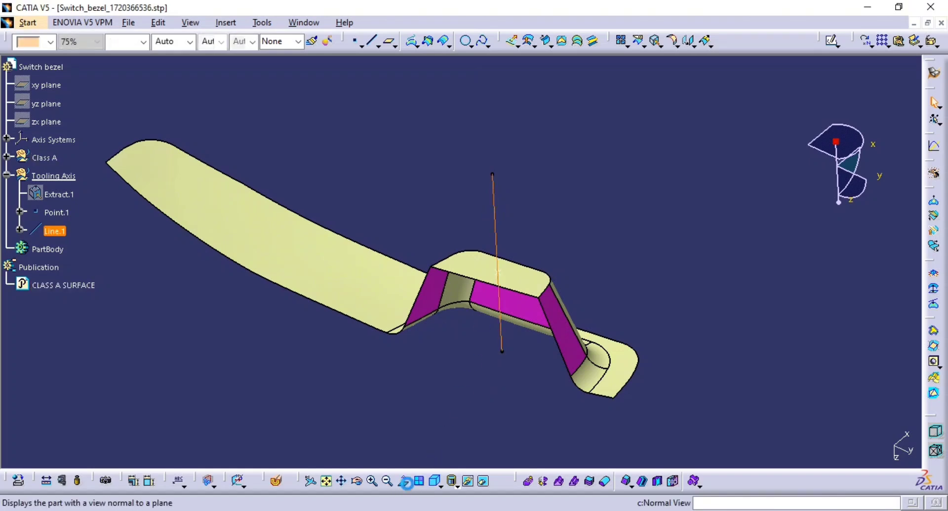
left_click(403, 481)
middle_click_drag(455, 359, 436, 417, "ctrl")
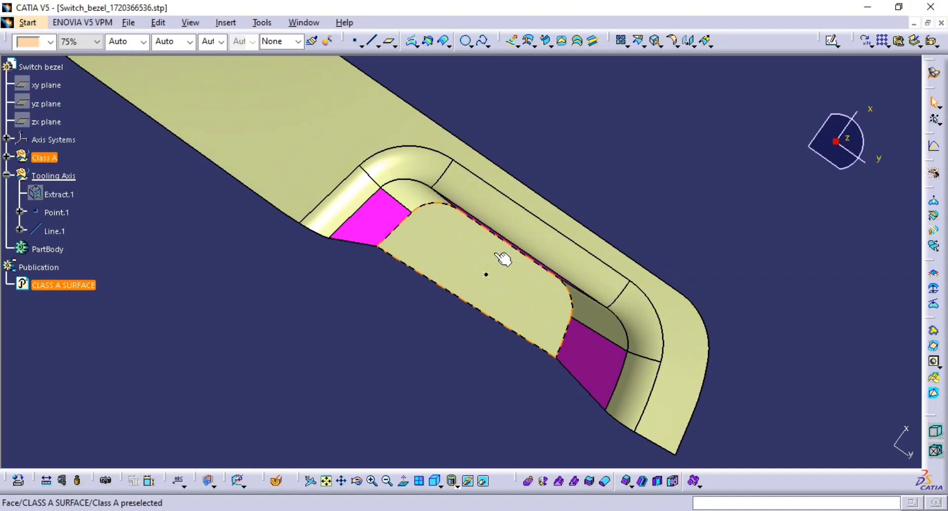
middle_click_drag(489, 253, 473, 288)
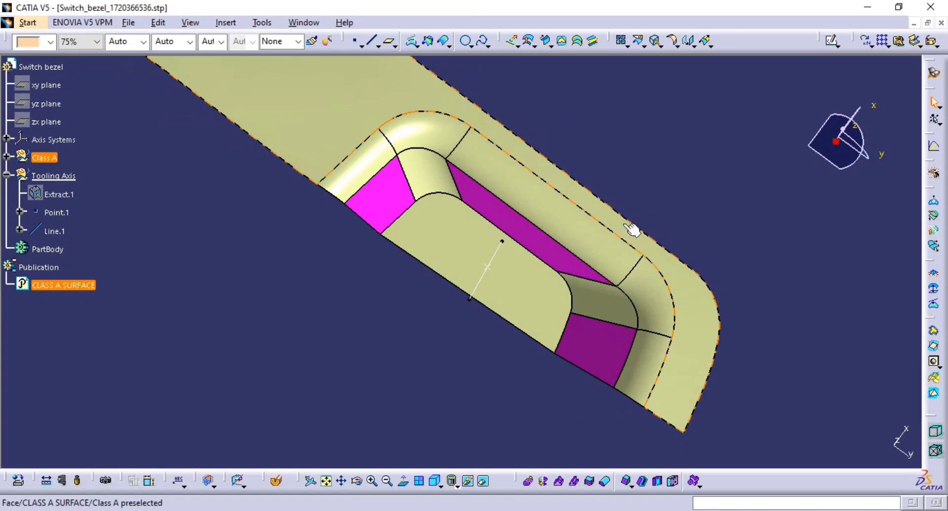
middle_click_drag(449, 391, 503, 419)
middle_click_drag(267, 282, 298, 228)
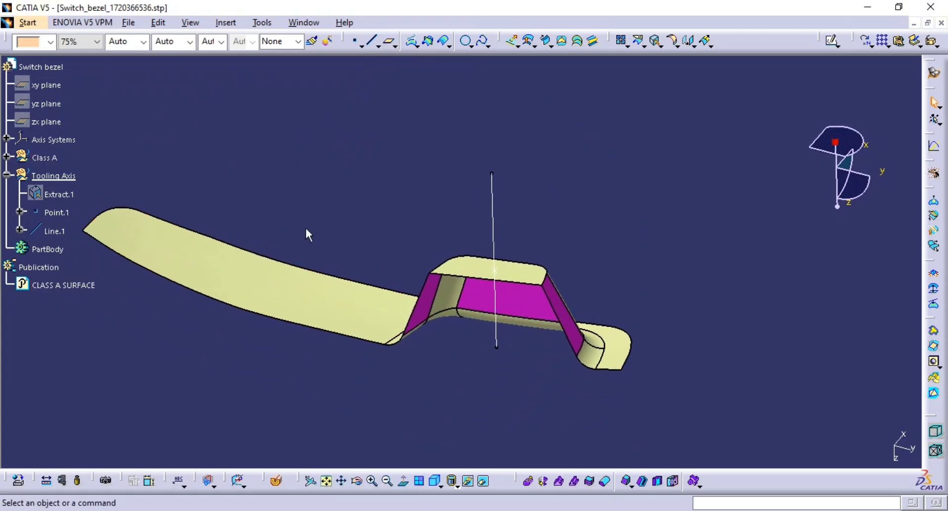
Step: Insert another geometrical set named Tooling Axis under Switch bezel
left_click(7, 175)
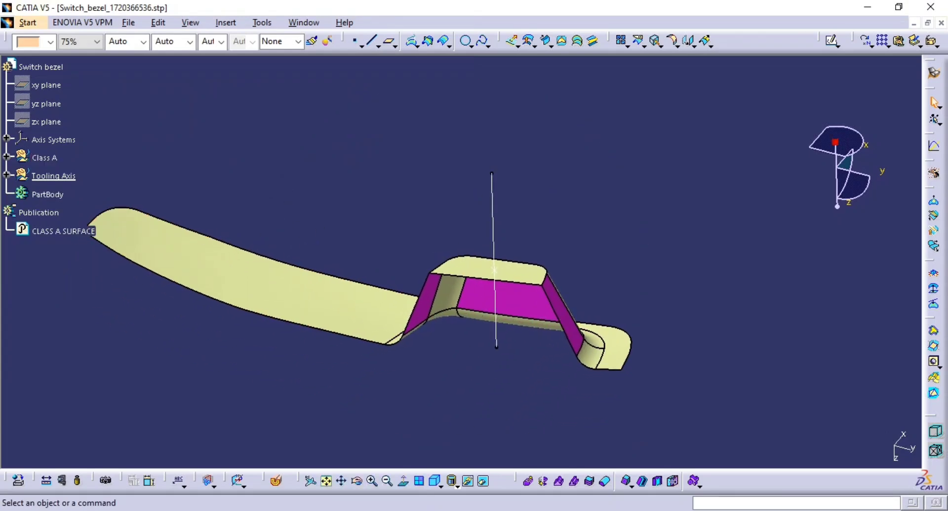
left_click(44, 177)
left_click(280, 92)
left_click(225, 23)
left_click(265, 63)
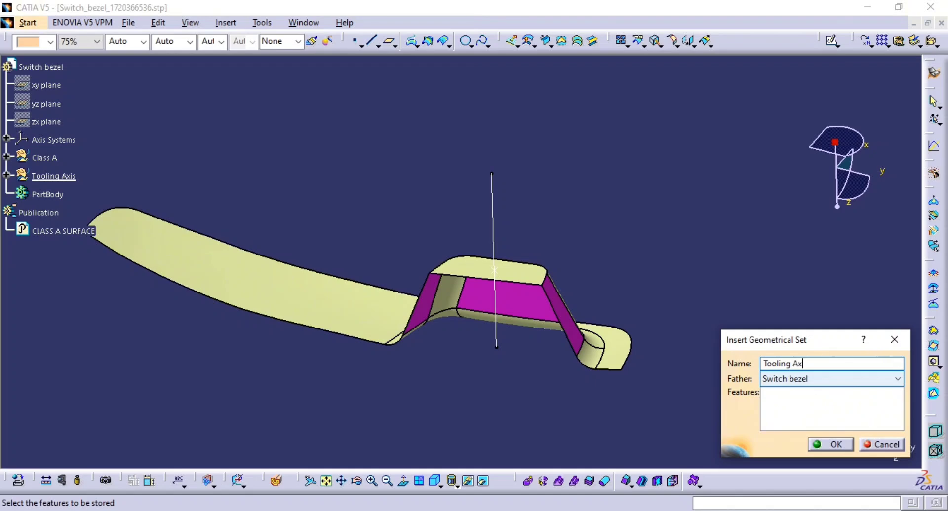
key("Return")
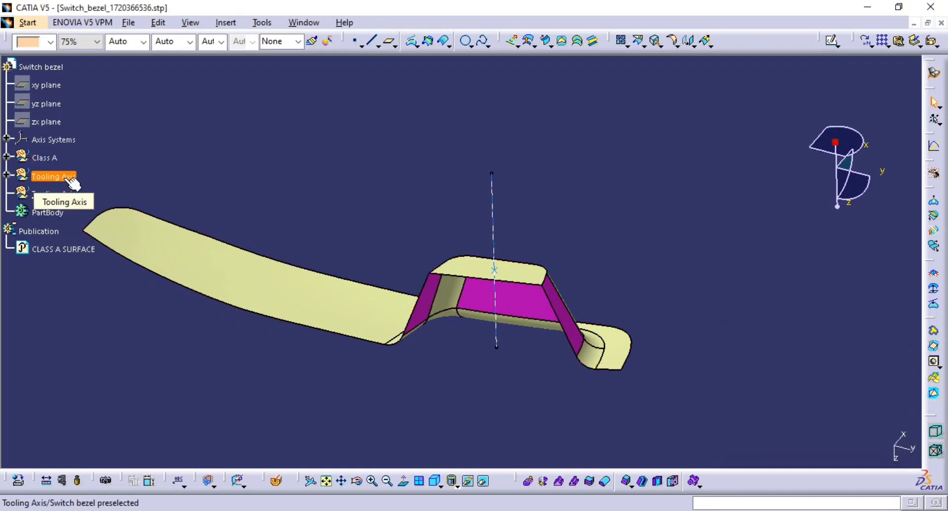
Step: Hide the first Tooling Axis set and look around the bezel
key("space")
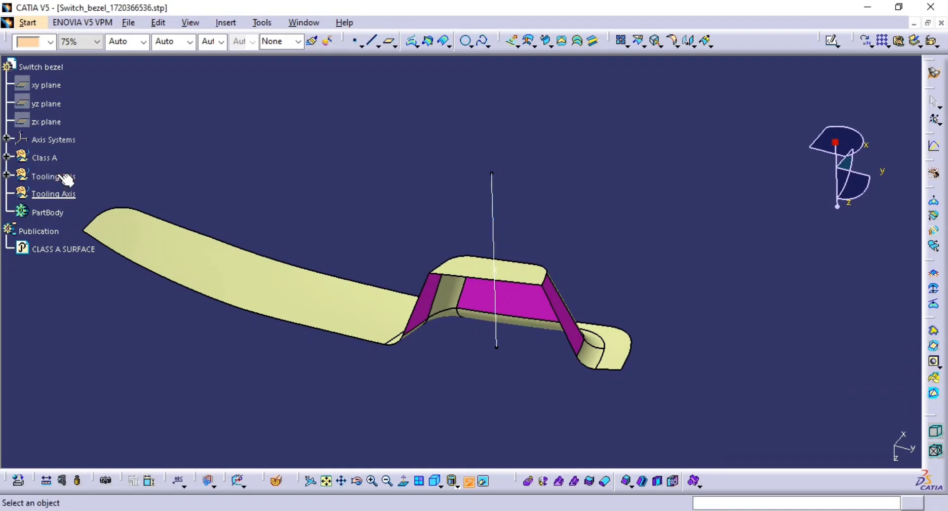
left_click(64, 176)
mouse_move(389, 220)
middle_mouse_down()
mouse_move(411, 261)
mouse_move(385, 289)
mouse_move(494, 344)
mouse_move(457, 351)
middle_mouse_up()
mouse_move(304, 354)
middle_mouse_down()
mouse_move(294, 346)
mouse_move(316, 341)
middle_mouse_up()
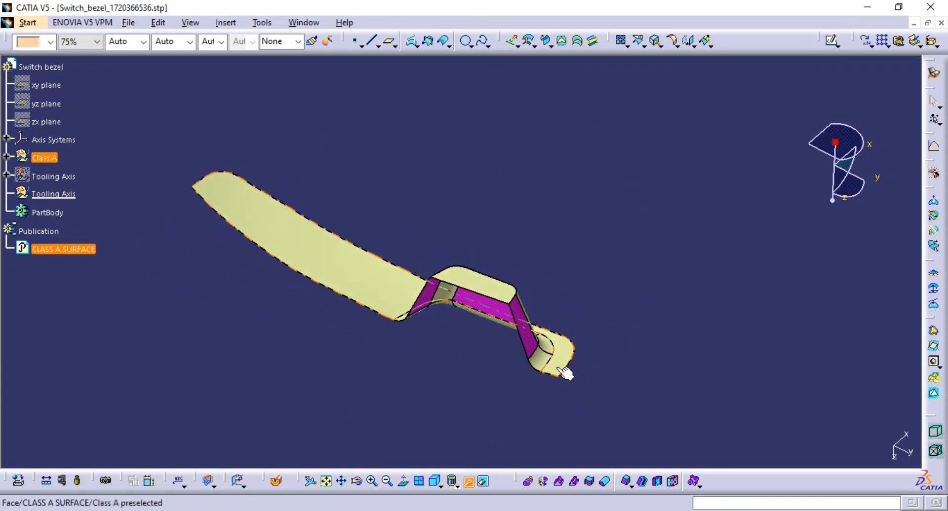
mouse_move(565, 373)
middle_mouse_down()
mouse_move(558, 330)
mouse_move(541, 339)
mouse_move(539, 313)
mouse_move(501, 383)
mouse_move(504, 344)
mouse_move(492, 390)
mouse_move(527, 385)
mouse_move(518, 355)
mouse_move(395, 304)
middle_mouse_up()
middle_click_drag(481, 341, 440, 360)
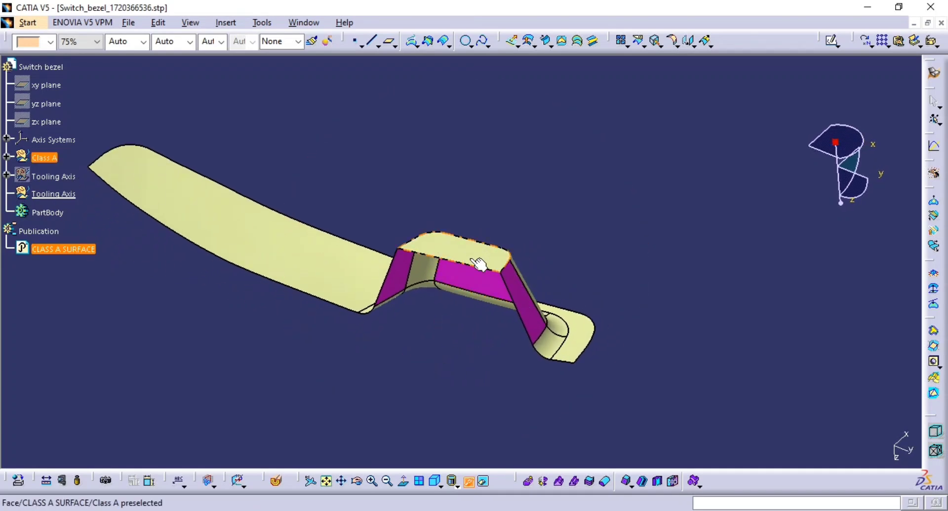
left_click(7, 176)
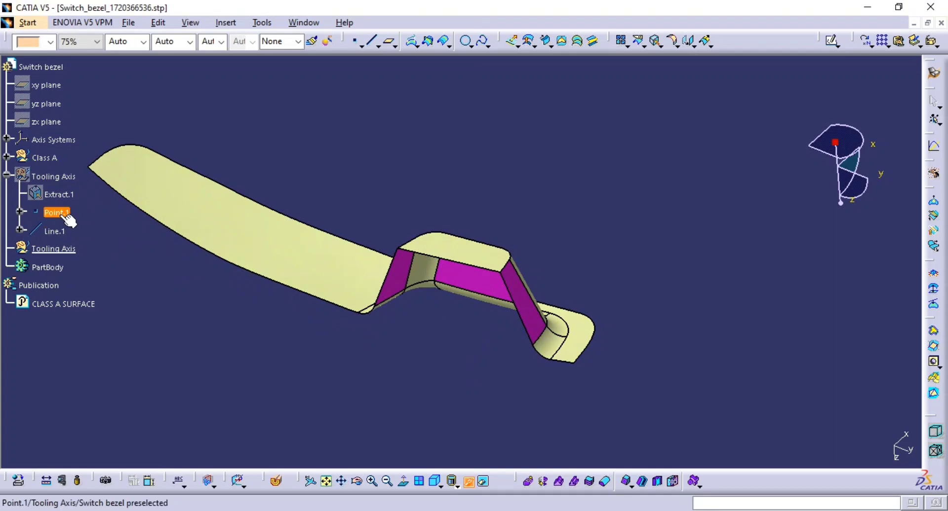
middle_click_drag(119, 268, 588, 197)
left_click(121, 258)
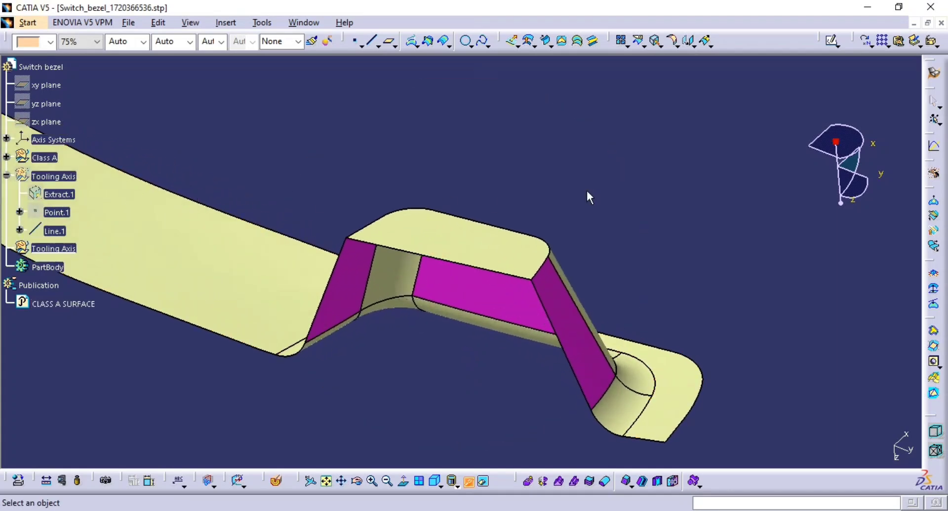
Step: Show the first Tooling Axis set again, hide its line and point, and collapse it
left_click(53, 177)
key("space")
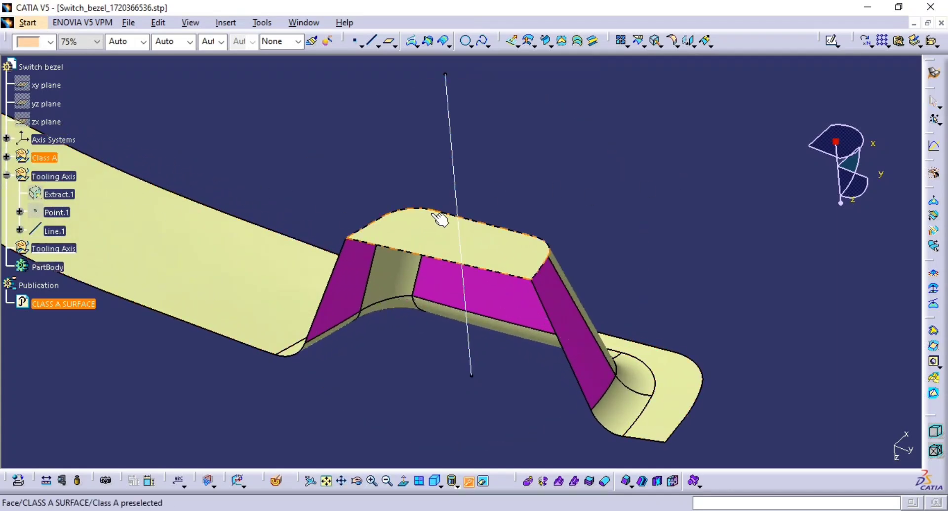
left_click(55, 231)
key("space")
left_click(52, 211)
key("space")
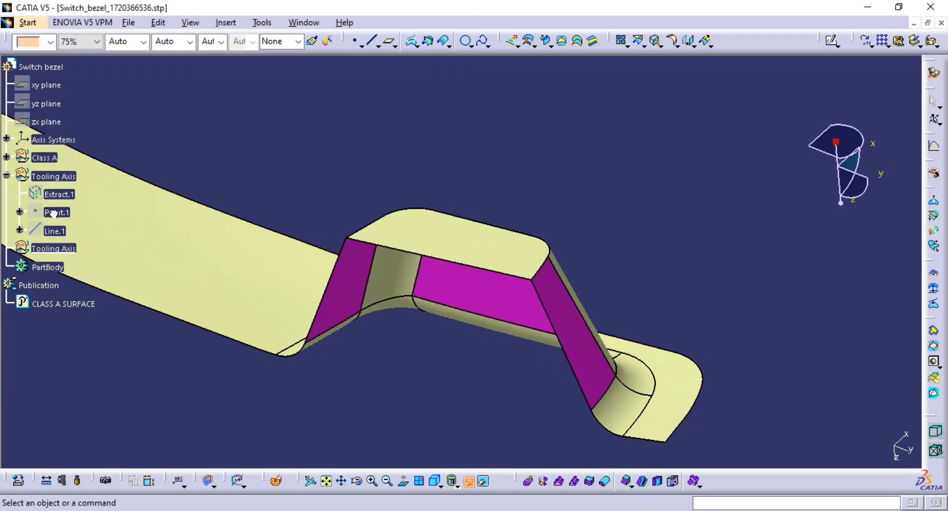
left_click(7, 175)
middle_click_drag(543, 268, 496, 288)
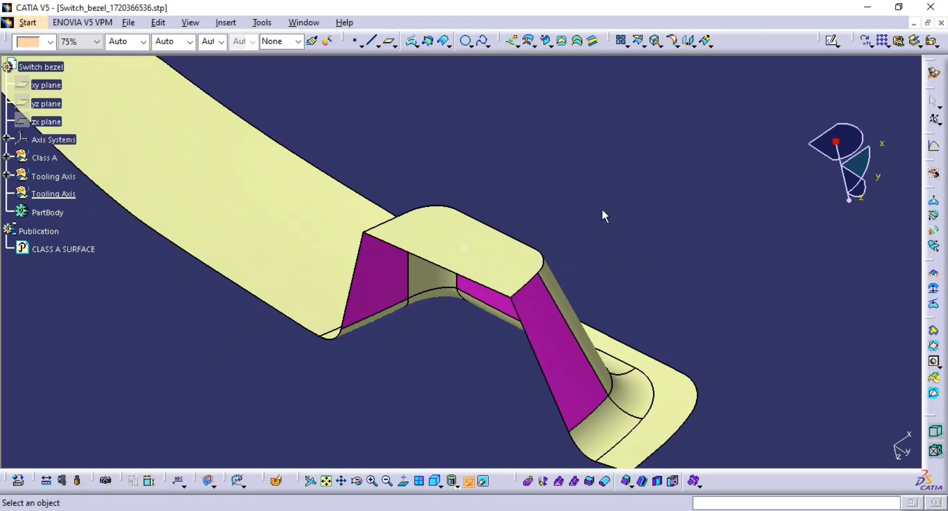
middle_click_drag(603, 215, 564, 216)
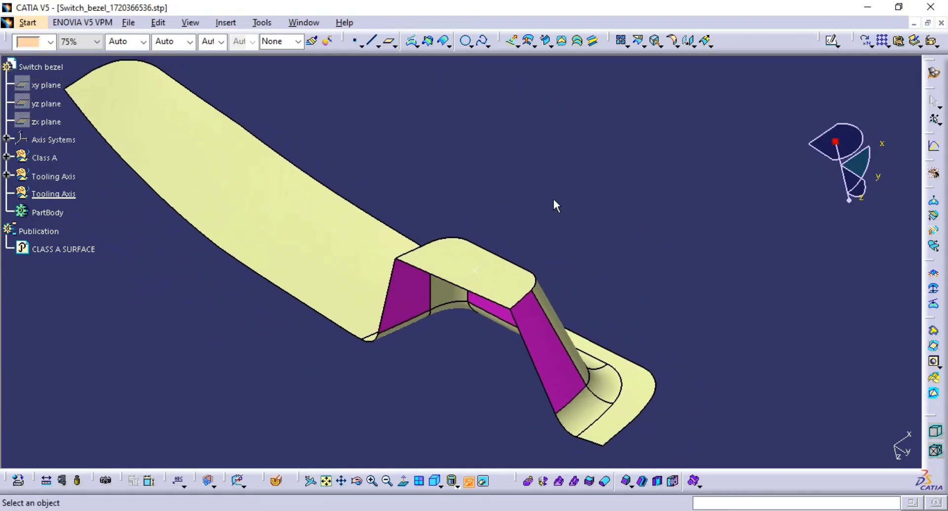
left_click(831, 41)
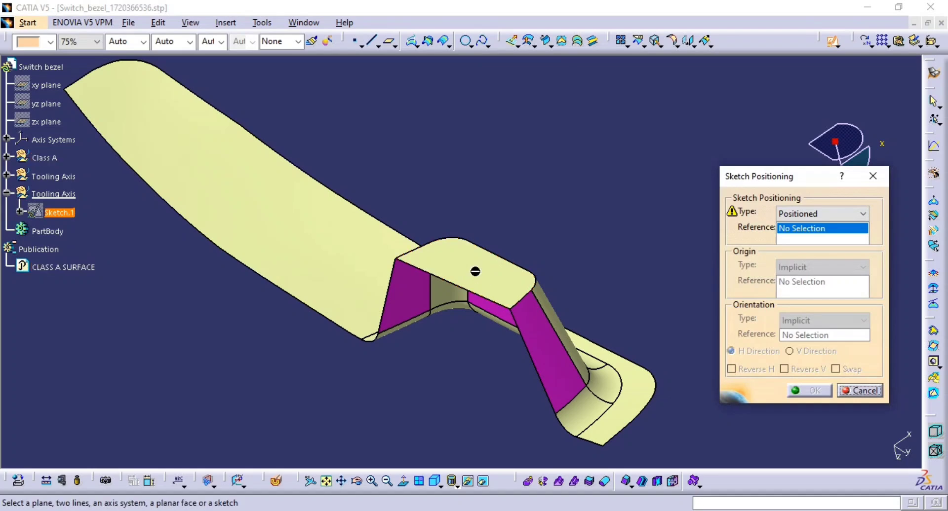
left_click(847, 393)
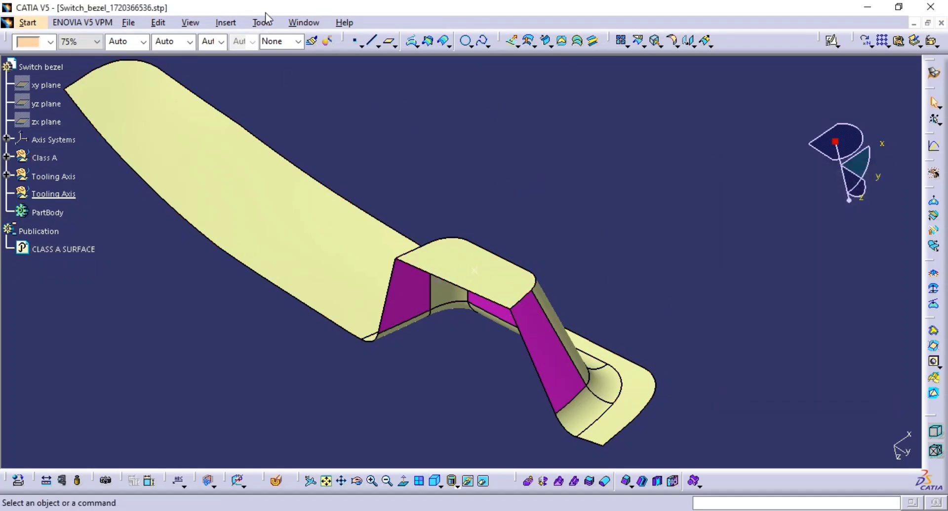
Step: Insert an axis system with its origin at the point on the pocket's top face
left_click(220, 23)
left_click(325, 115)
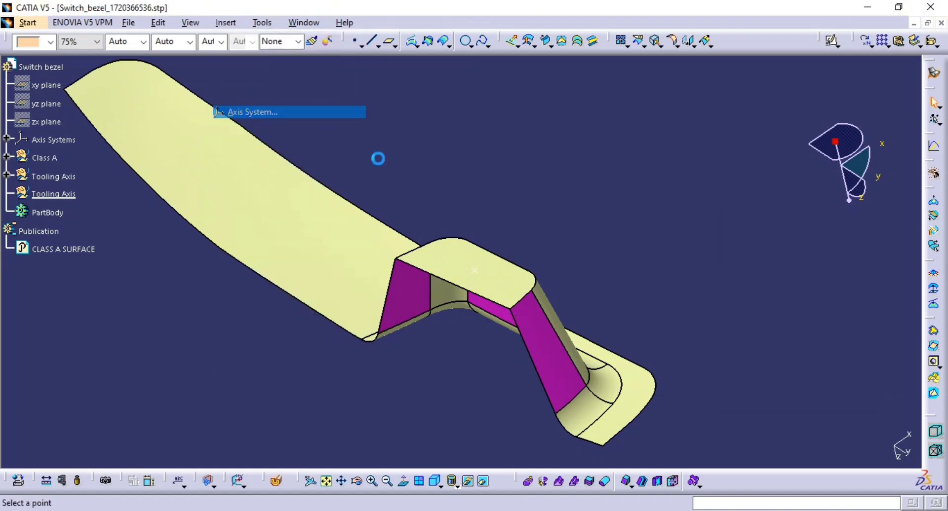
left_click(477, 276)
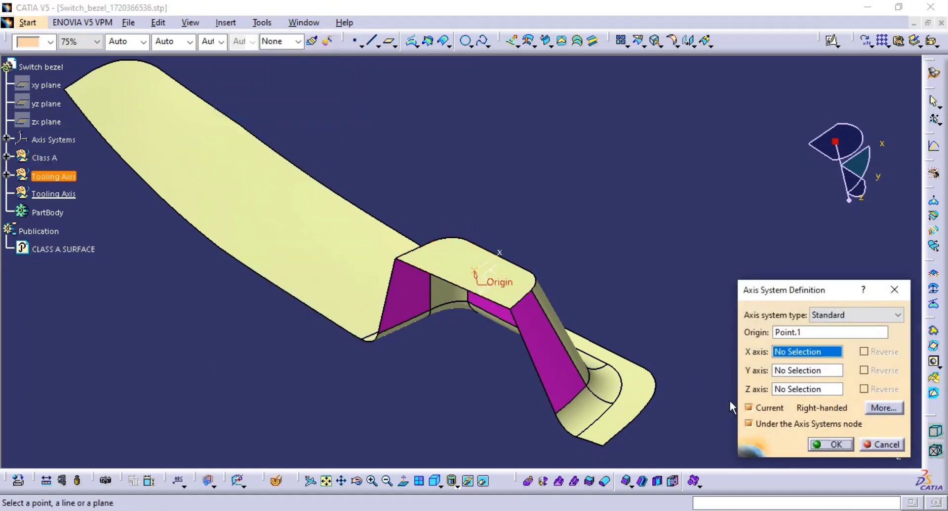
left_click(823, 442)
Step: Start a positioned sketch and pick the new axis system's ZX plane as its reference
middle_click_drag(533, 311, 491, 292)
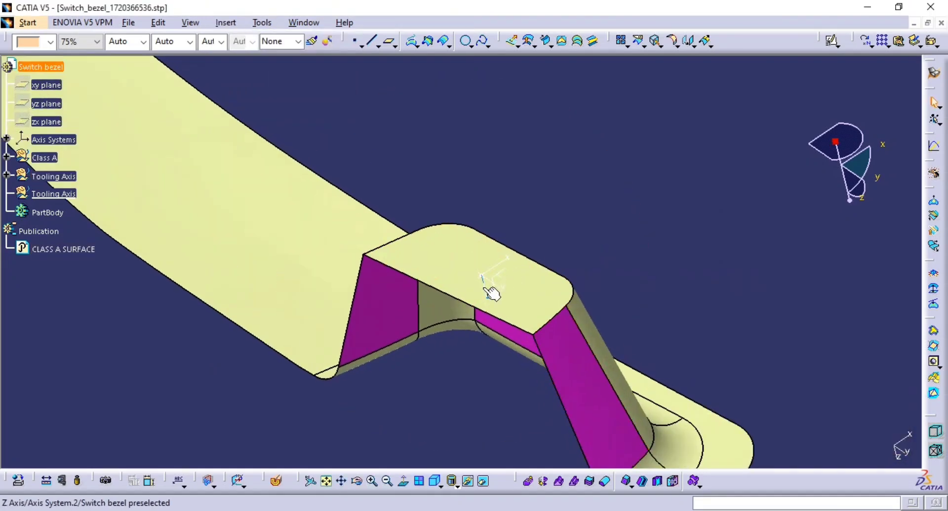
middle_click_drag(682, 234, 685, 221)
left_click(832, 41)
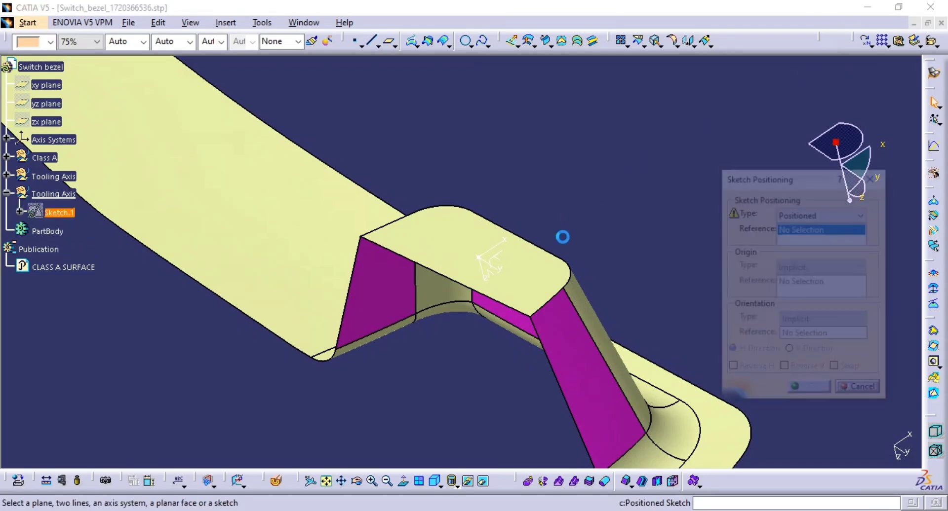
middle_click_drag(549, 275, 564, 297)
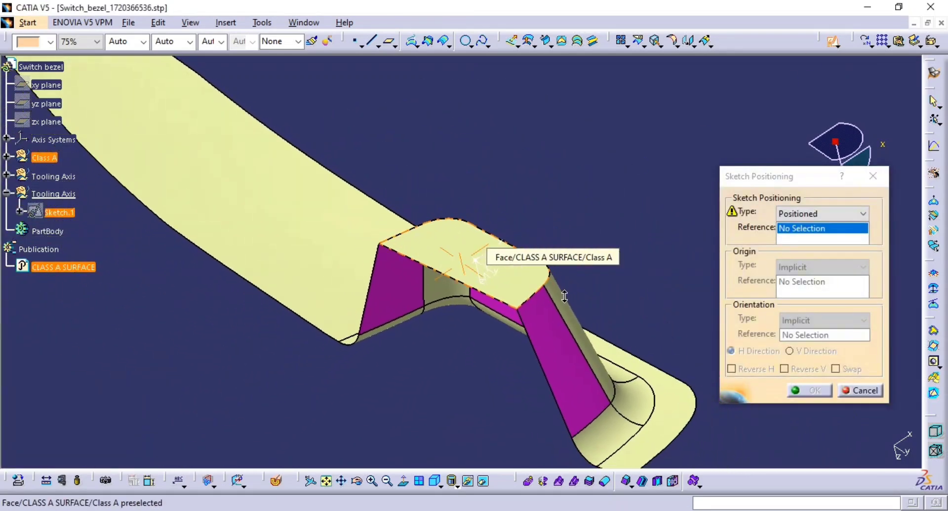
middle_click_drag(504, 267, 370, 250)
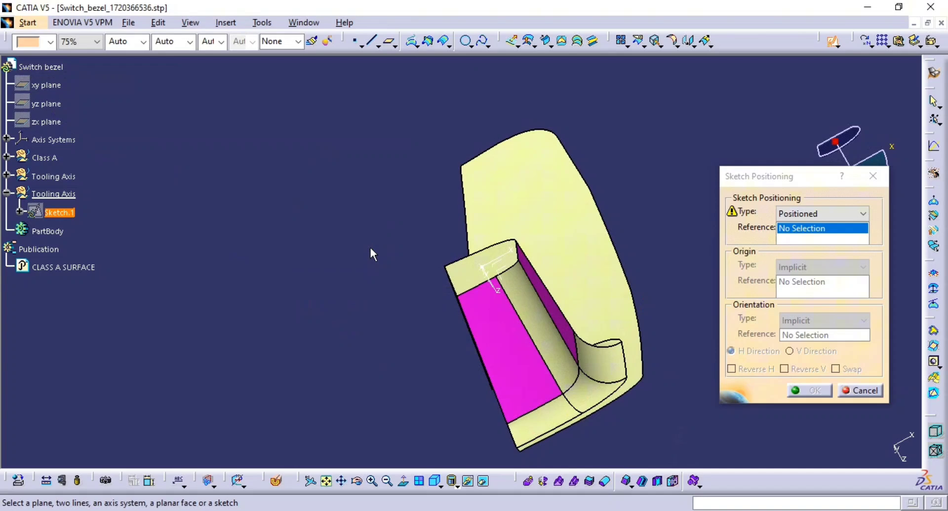
left_click(509, 281)
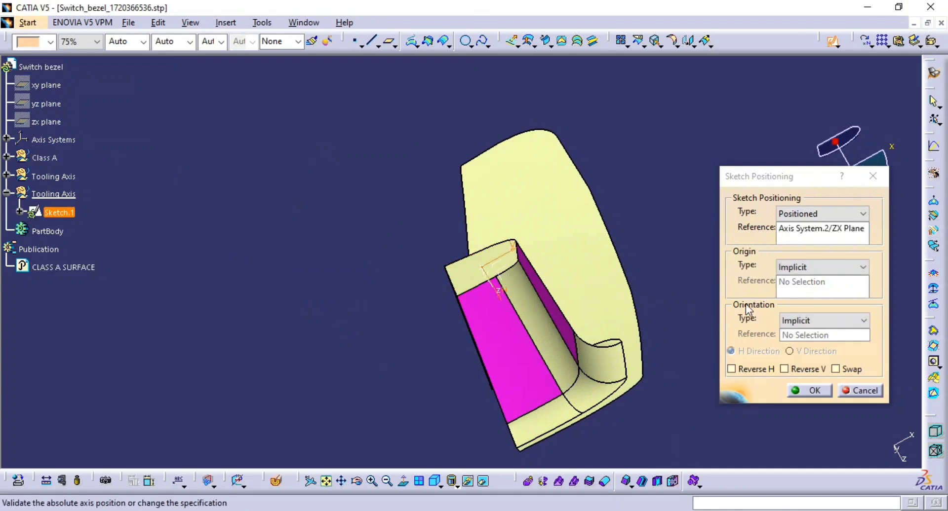
Step: Set the sketch origin as a projection of Point.1, swap the axes, and open the sketch
left_click(820, 268)
left_click(799, 298)
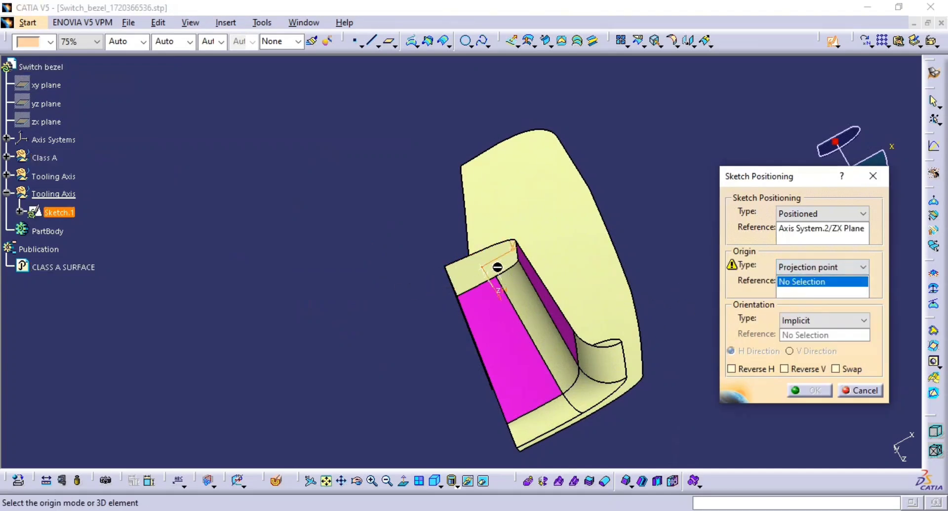
left_click(491, 274)
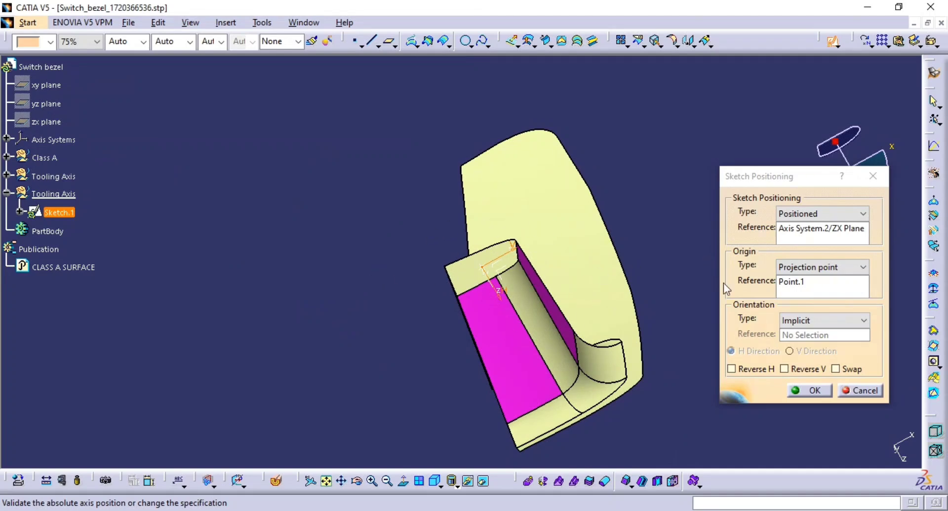
left_click(845, 371)
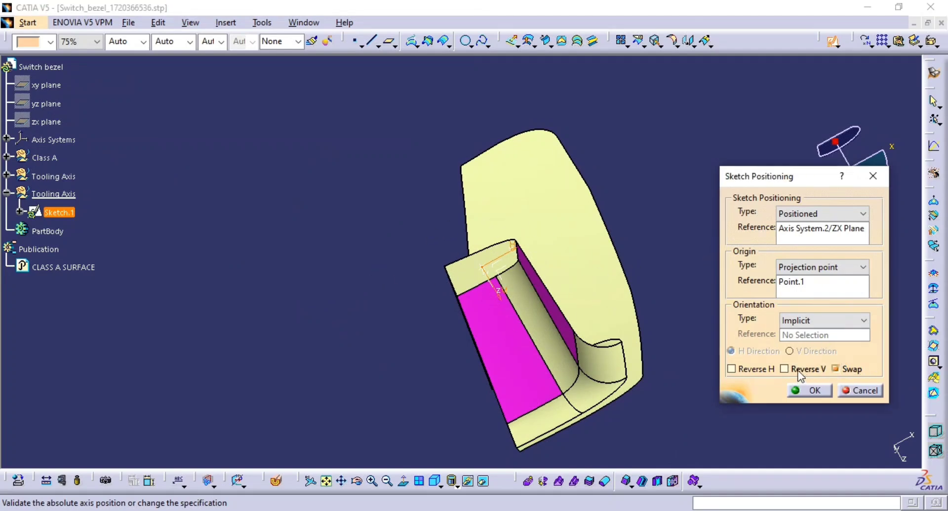
left_click(810, 391)
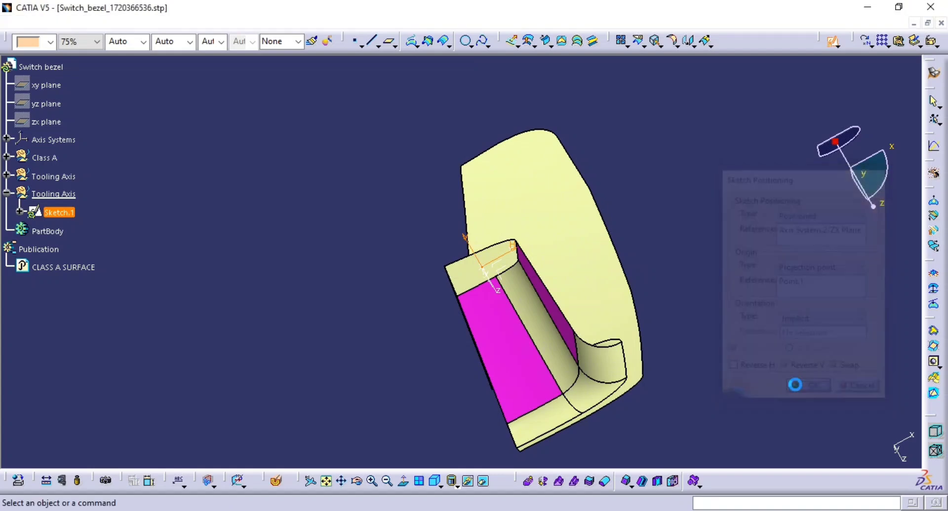
Step: Draw an inclined axis line about 100 mm long across the pocket in the sketch
mouse_move(634, 358)
middle_mouse_down()
mouse_move(647, 304)
mouse_move(677, 303)
middle_mouse_up()
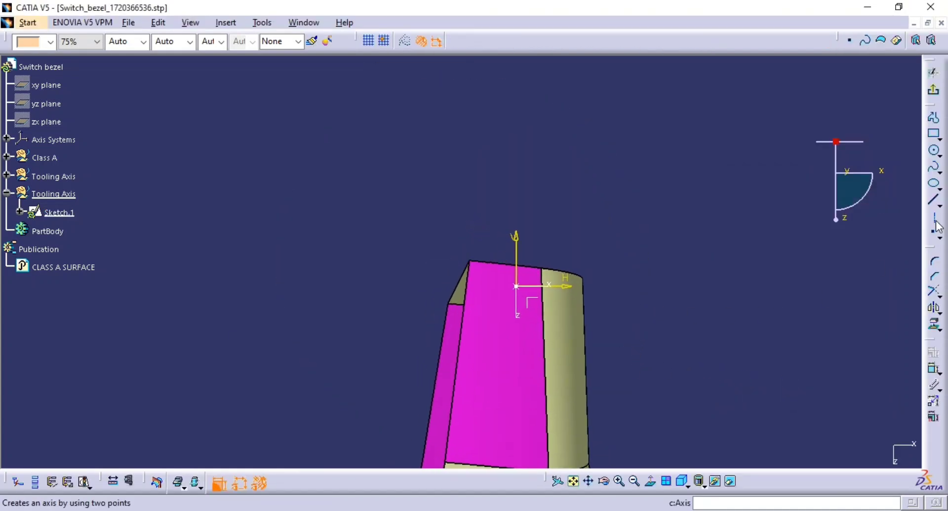
left_click(934, 202)
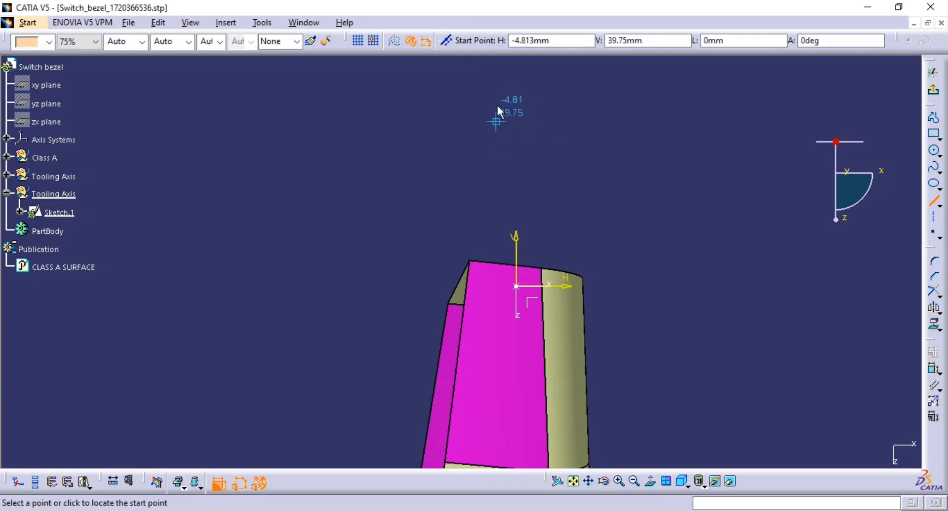
left_click(497, 106)
middle_click_drag(481, 275, 536, 143)
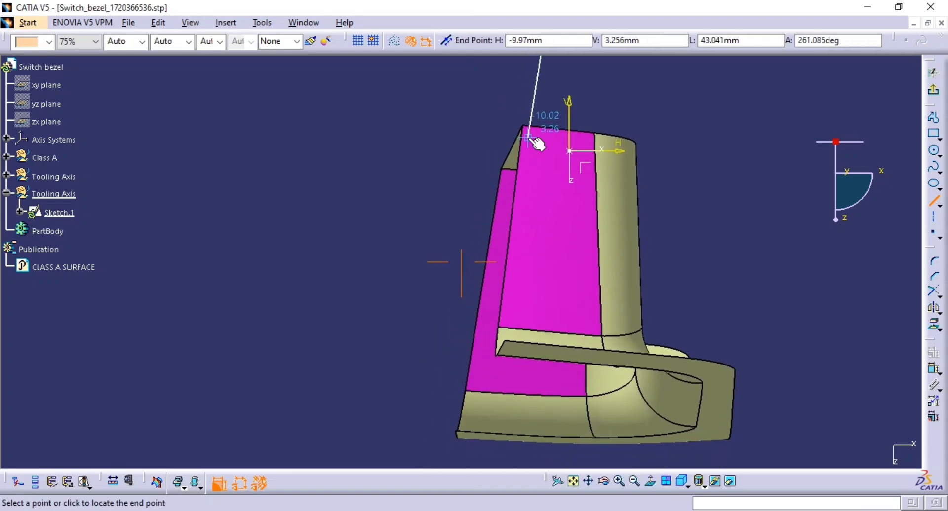
left_click(449, 362)
Step: Constrain the axis line to be coincident with the sketch origin
left_click(933, 370)
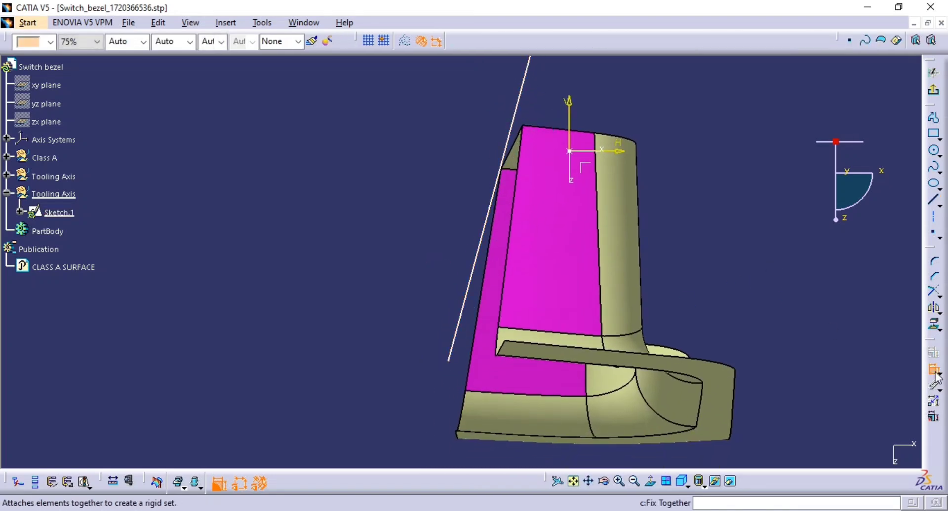
middle_click_drag(588, 252, 574, 319)
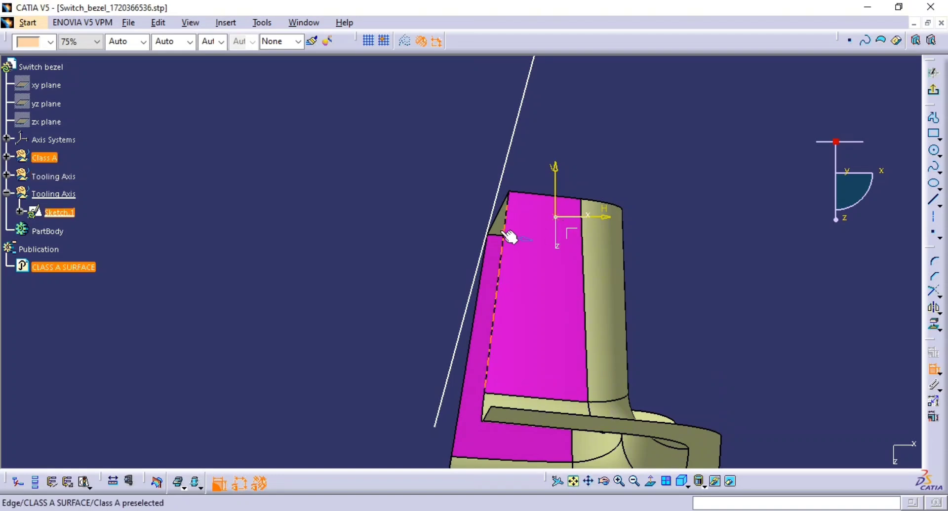
left_click(503, 188)
left_click(554, 217)
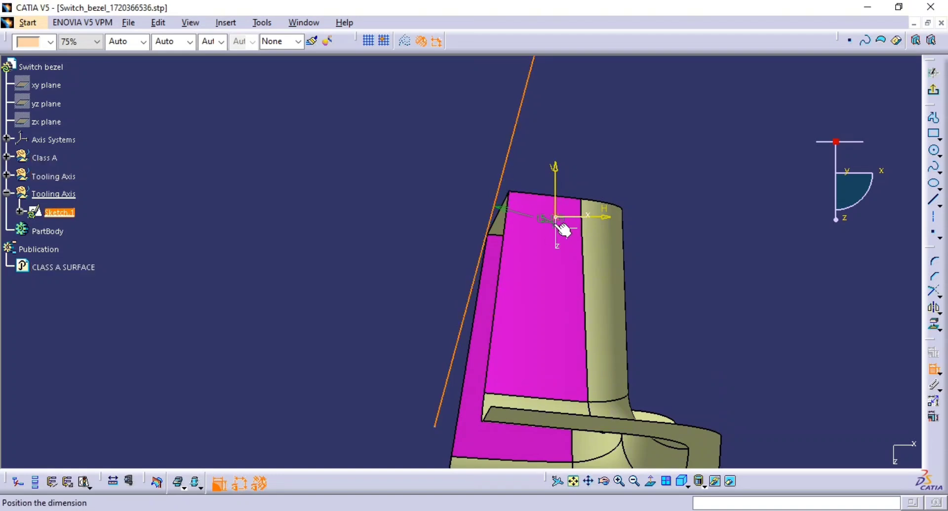
right_click(413, 213)
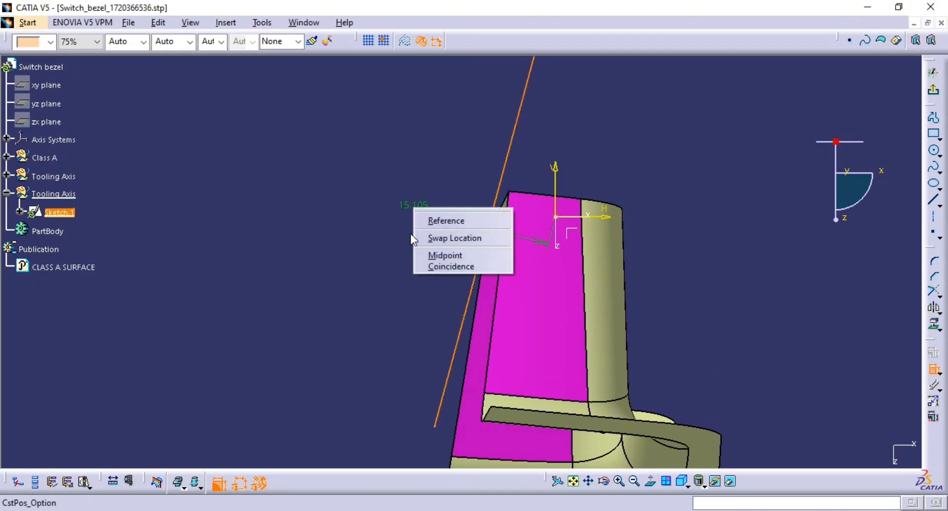
left_click(447, 267)
Step: Add an angle constraint between the line and the vertical sketch axis, then delete it
middle_click_drag(586, 231, 553, 325)
left_click(556, 240)
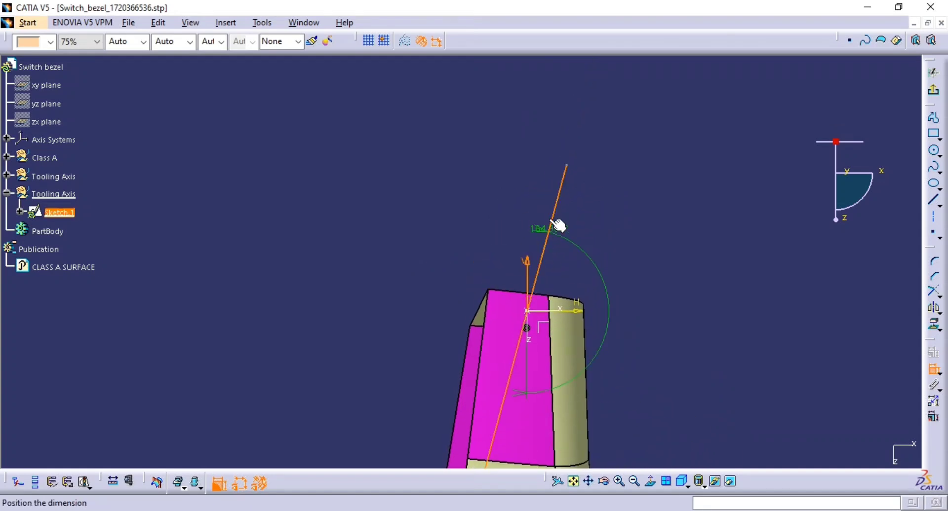
left_click(549, 126)
double_click(551, 128)
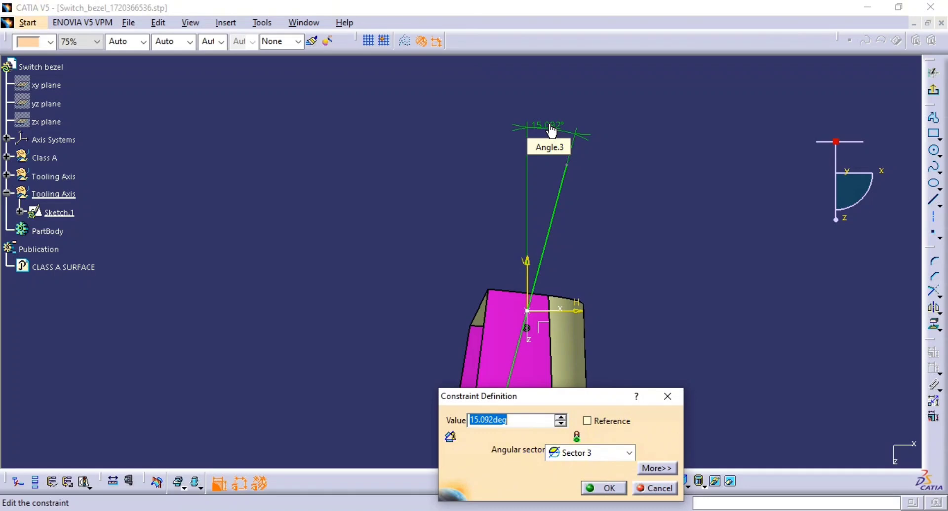
left_click(604, 488)
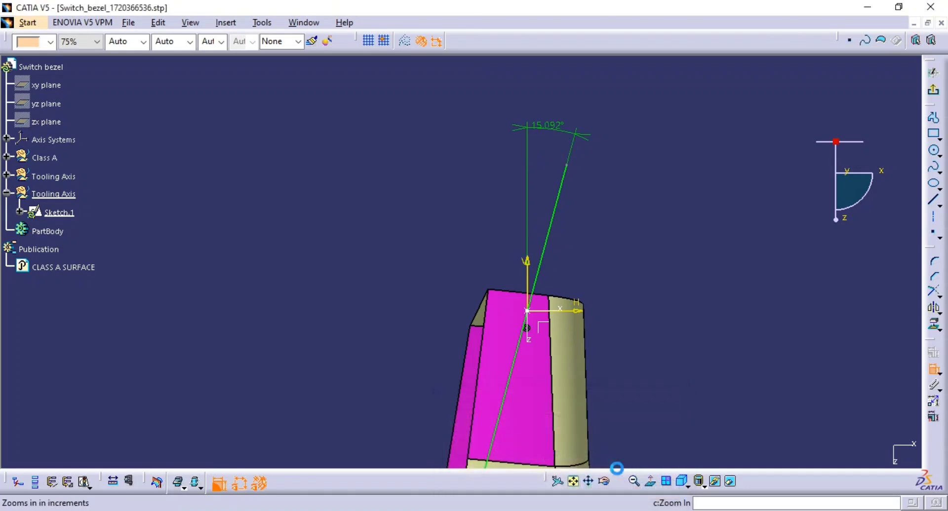
left_click(546, 123)
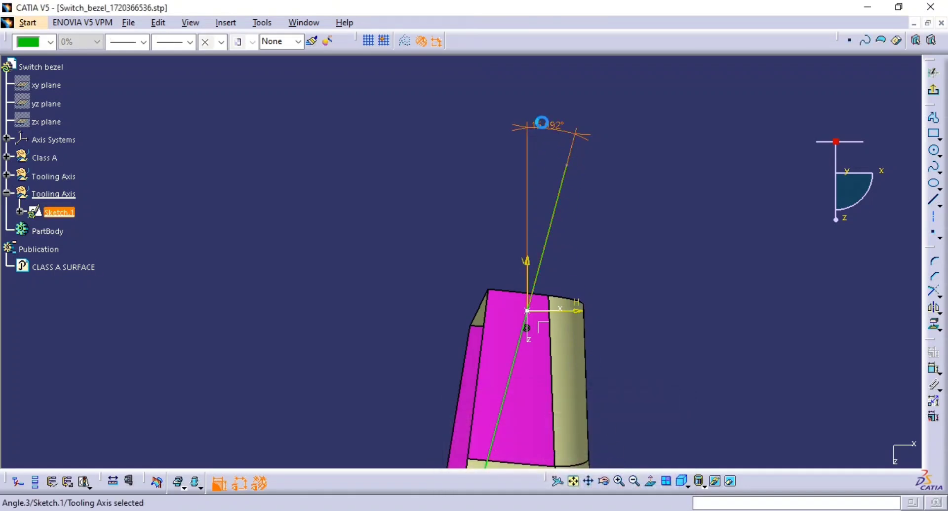
key("Delete")
Step: Drag the line's free end to a new angle and undo the move
left_click_drag(568, 168, 490, 158)
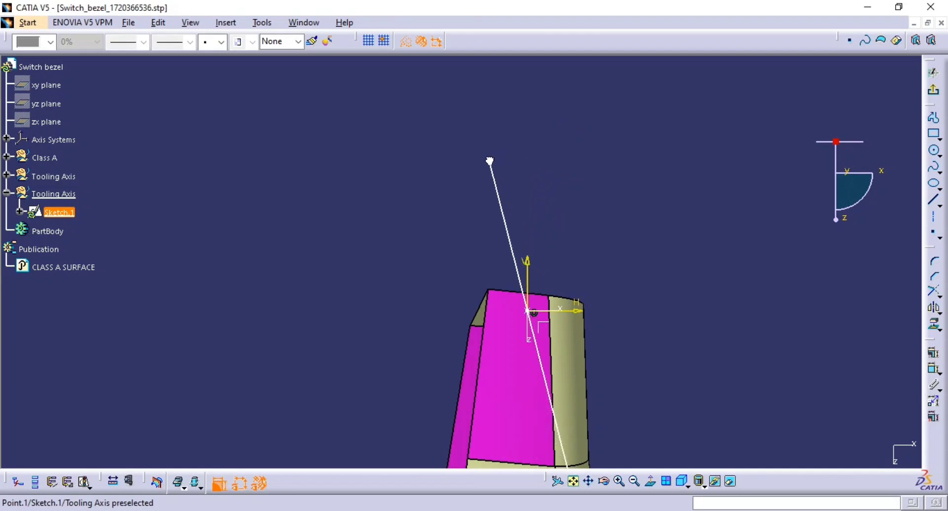
left_click(934, 372)
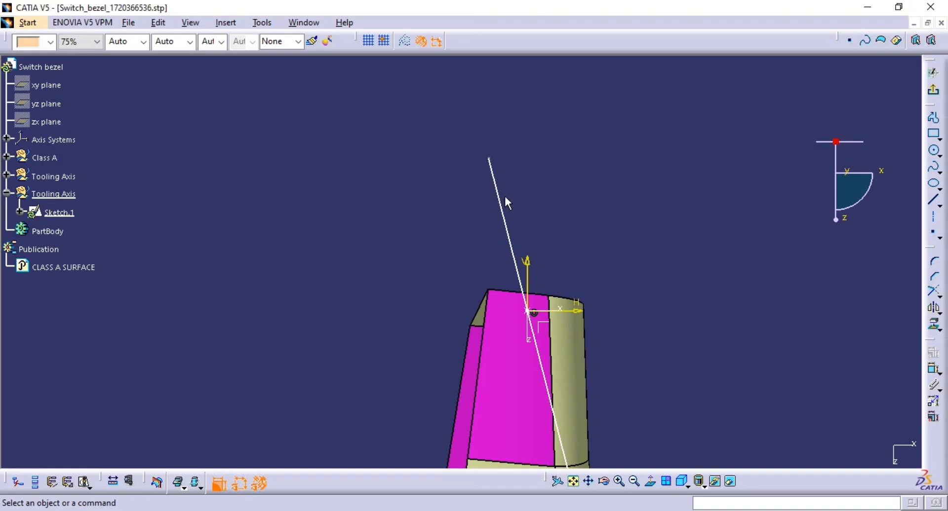
key("ctrl+z")
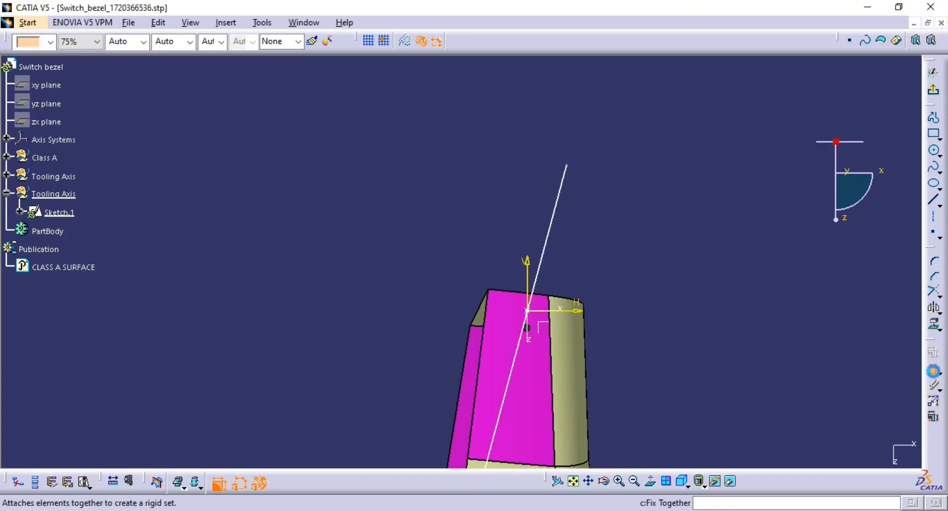
Step: Constrain the angle between the axis line and the vertical sketch axis to 7° and exit the sketch
left_click(932, 371)
left_click(536, 274)
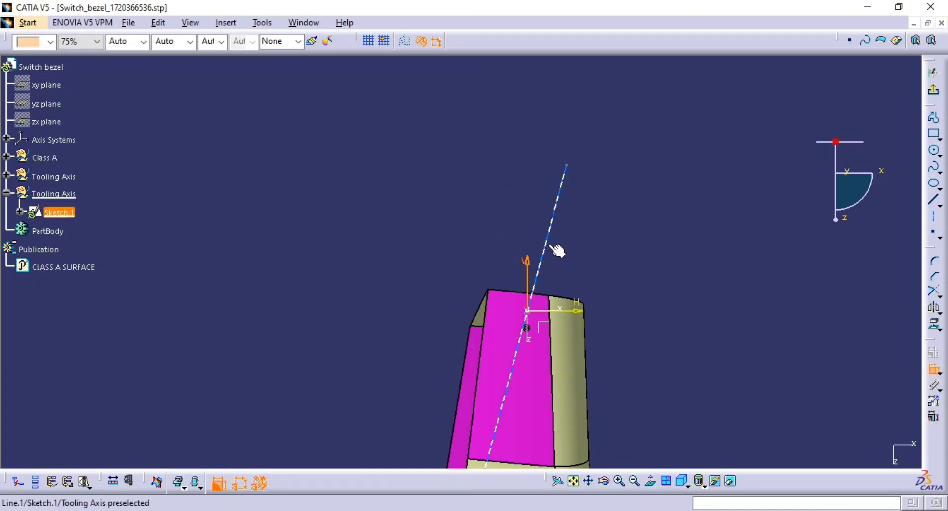
left_click(558, 250)
left_click(546, 153)
double_click(548, 153)
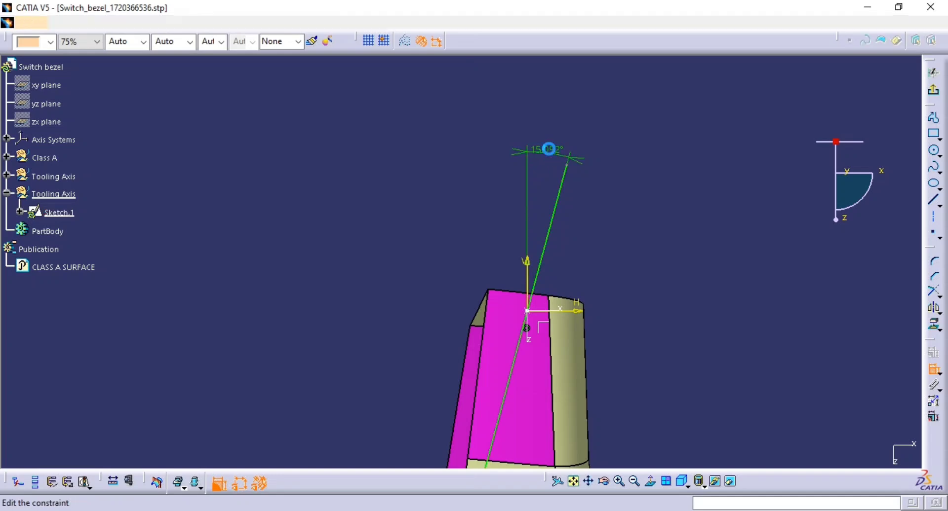
type("7")
key("Return")
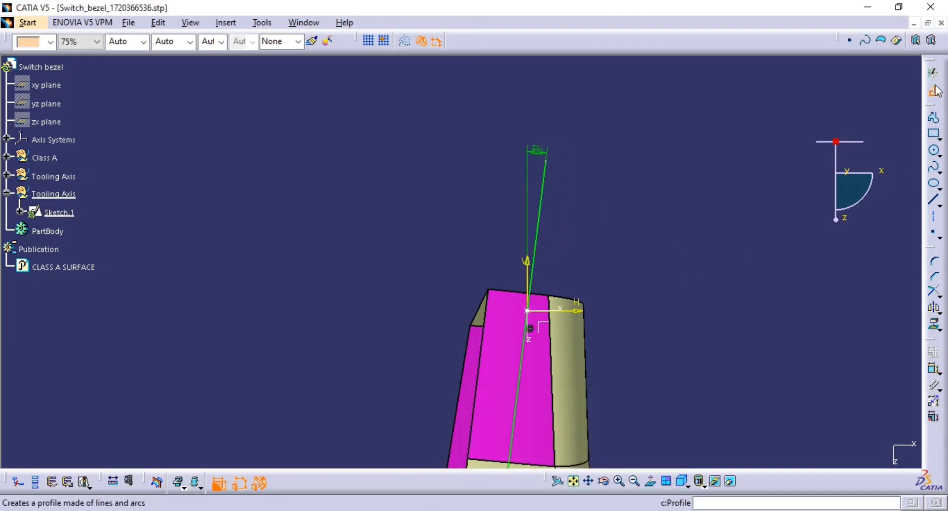
left_click(934, 88)
Step: Examine the tooling line against the pocket's top face from several orientations, including a normal view
left_click(810, 260)
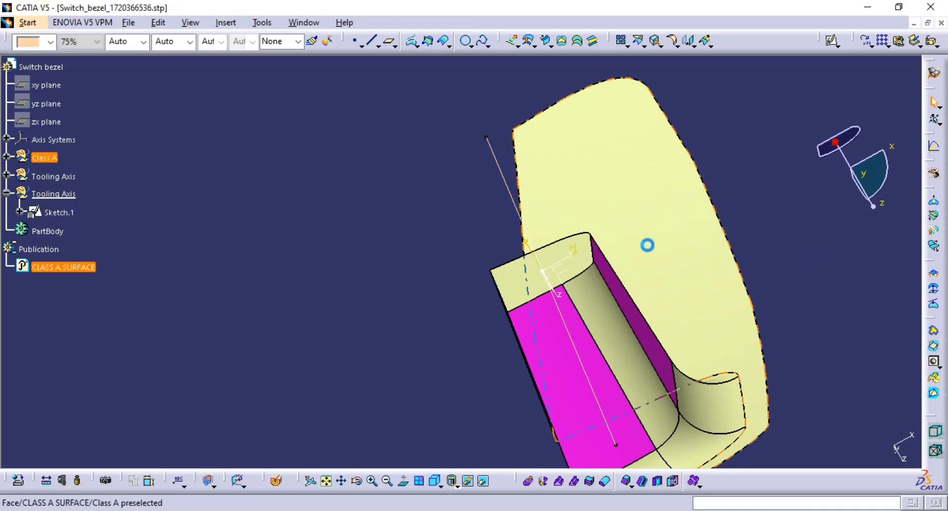
mouse_move(647, 245)
middle_mouse_down()
mouse_move(720, 239)
mouse_move(762, 303)
middle_mouse_up()
middle_click_drag(518, 316, 439, 408)
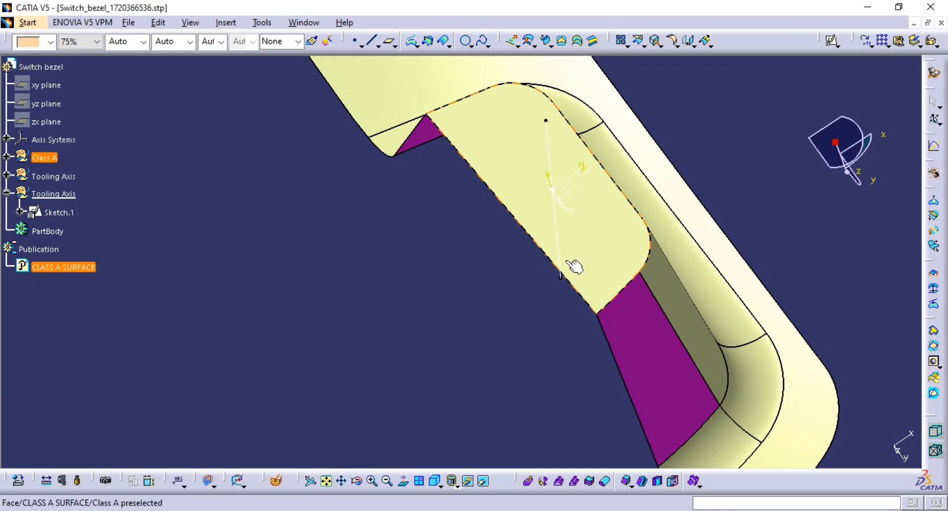
middle_click_drag(471, 307, 466, 339)
key("Escape")
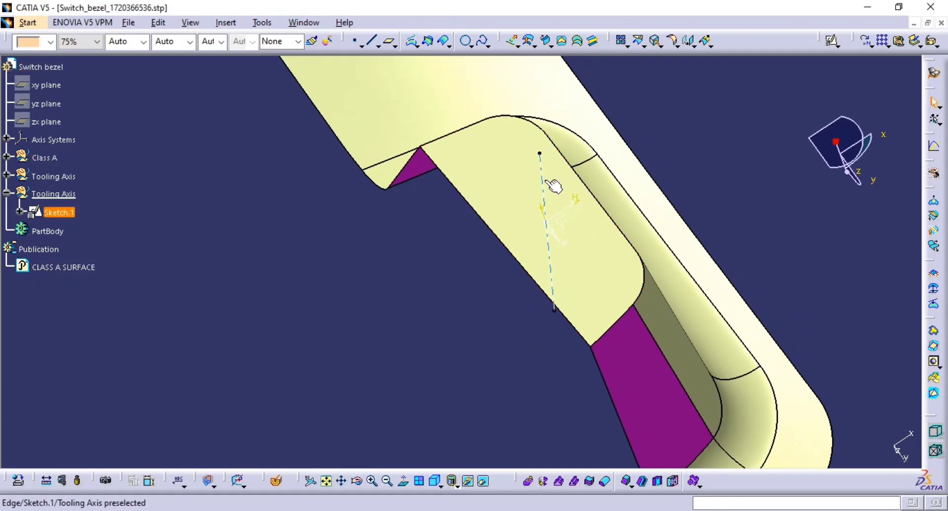
left_click(546, 186)
left_click(403, 482)
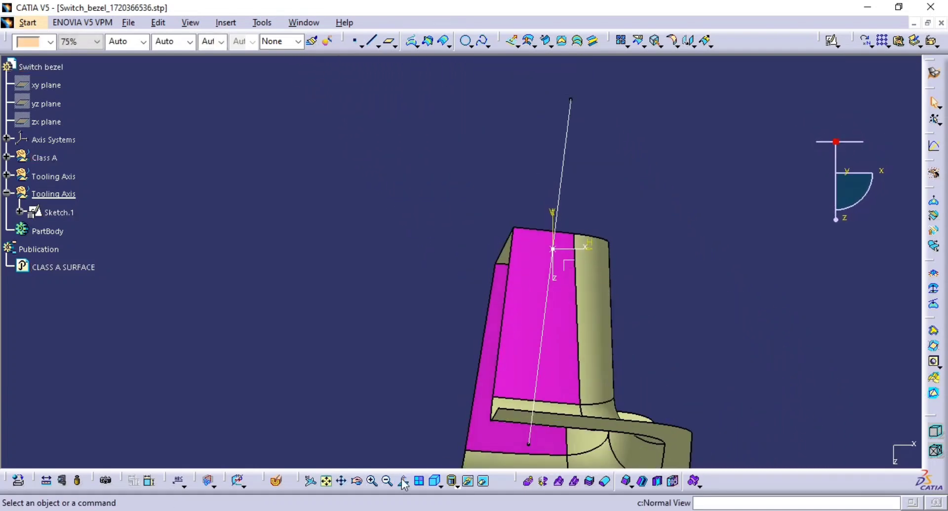
middle_click_drag(547, 182, 452, 387)
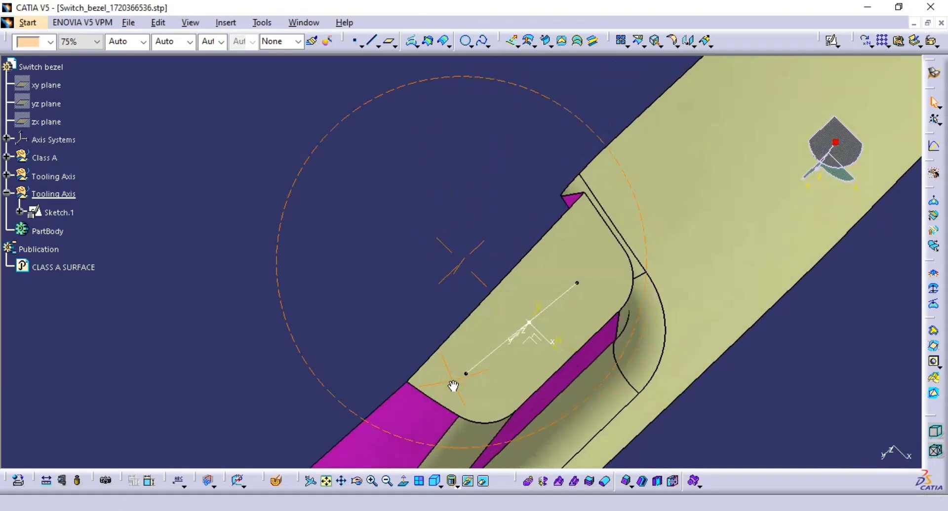
middle_click_drag(598, 299, 537, 342)
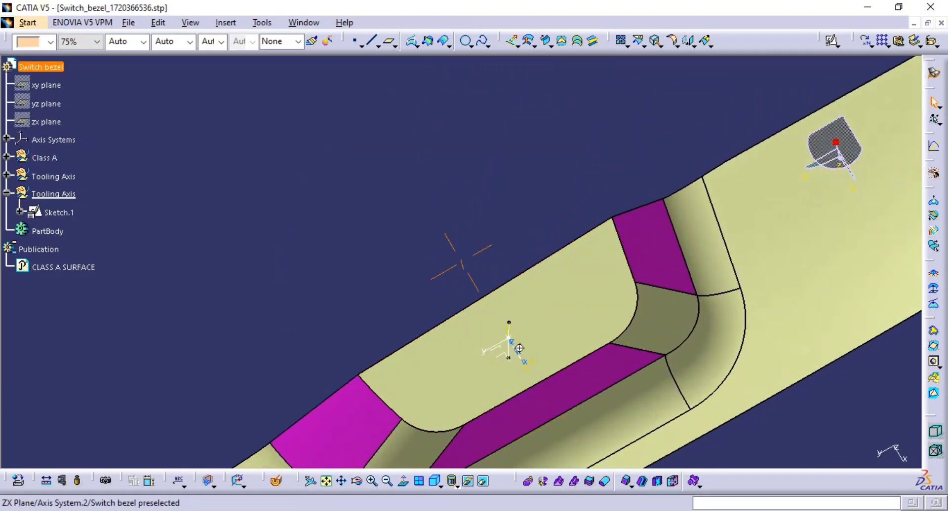
scroll(519, 349, "up", 5)
left_click(570, 389)
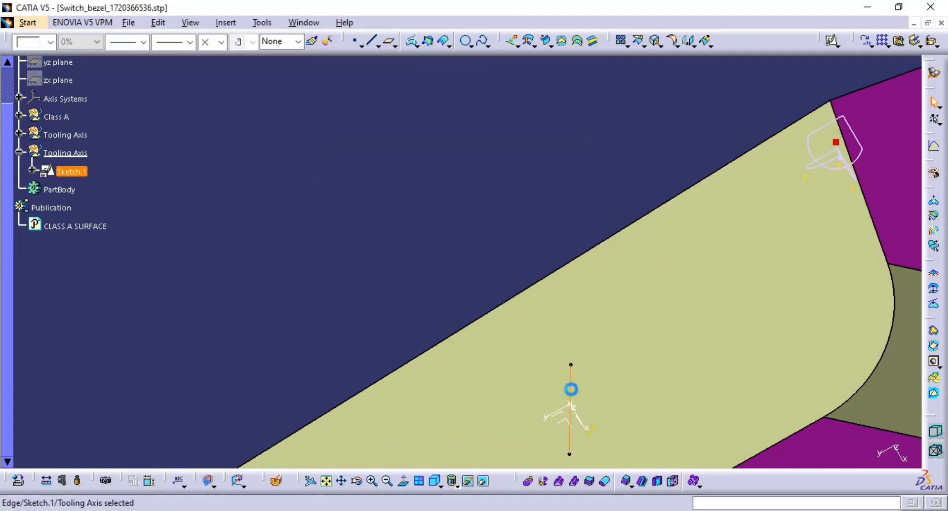
Step: Examine the angled tooling line against the pocket from a normal view and several rotated orientations
left_click(403, 481)
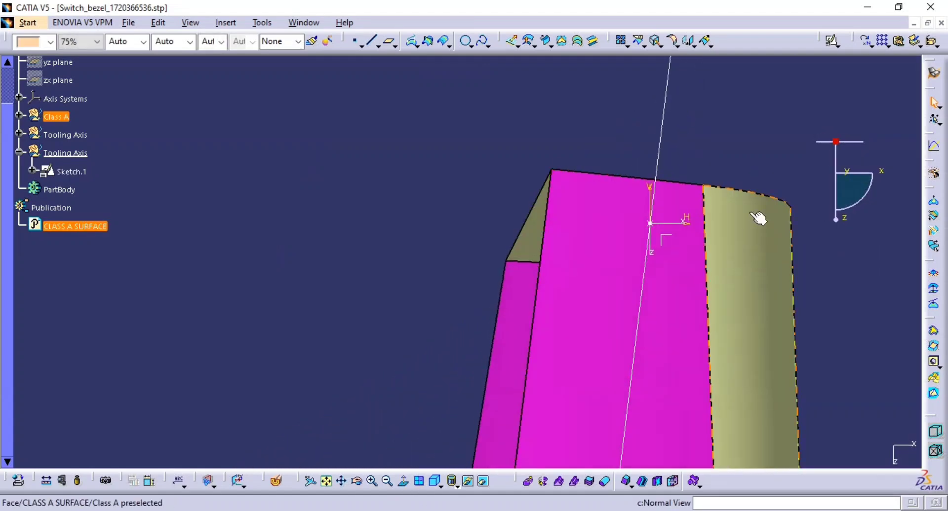
middle_click_drag(759, 218, 406, 413)
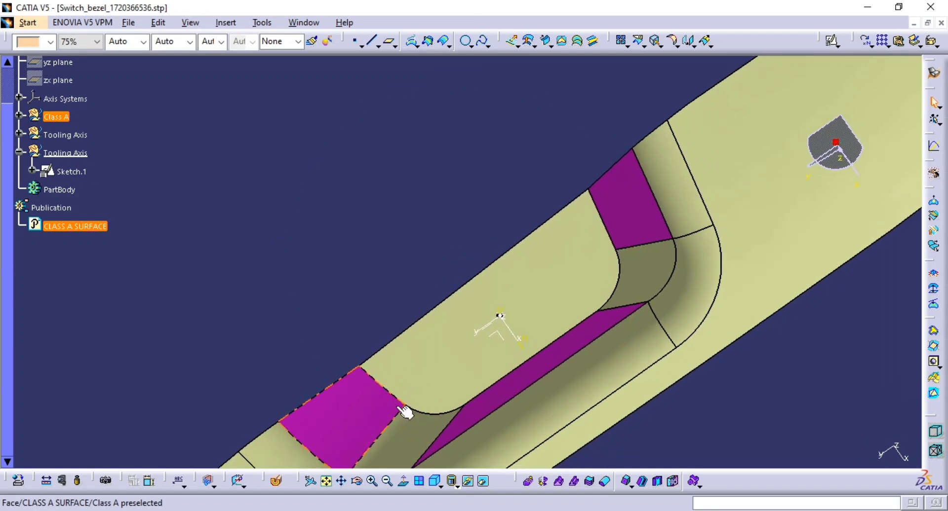
middle_click_drag(541, 363, 333, 351)
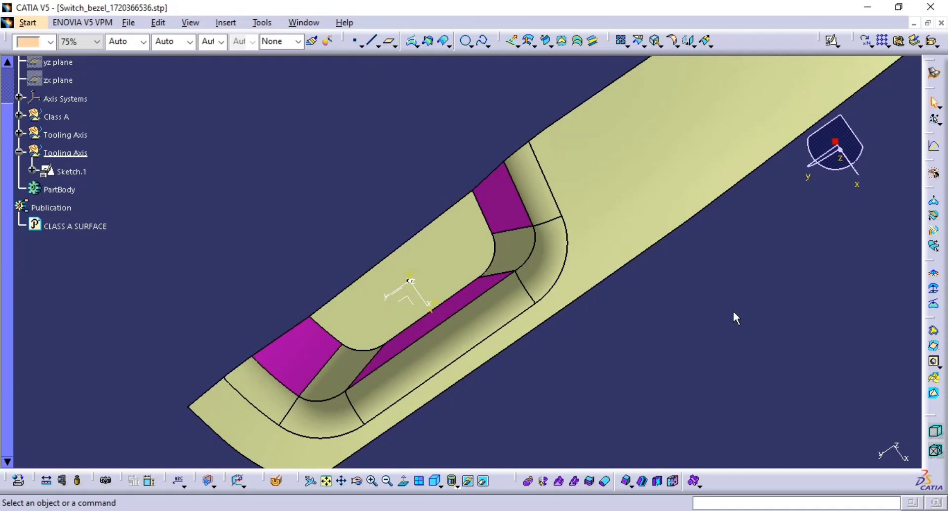
middle_click_drag(702, 335, 607, 255)
middle_click_drag(513, 326, 518, 239)
middle_click_drag(469, 218, 512, 277)
middle_click(541, 279)
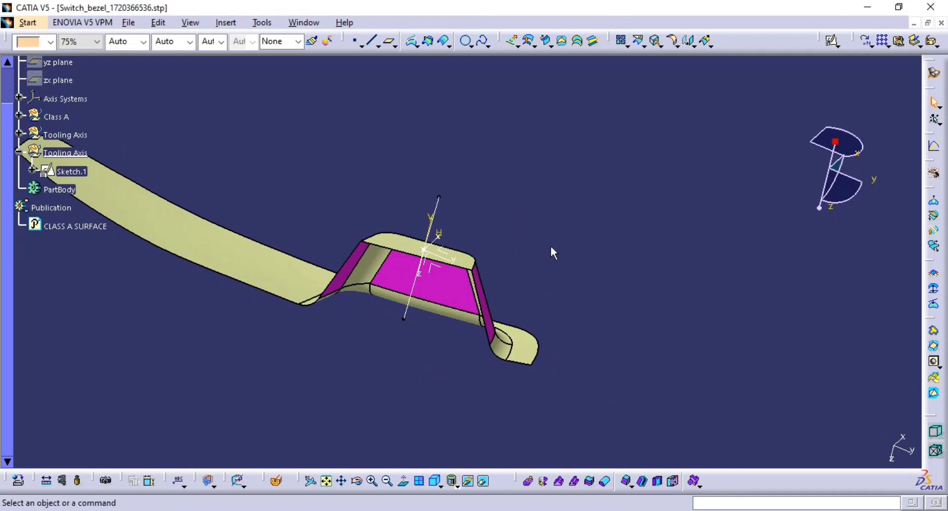
middle_click_drag(349, 275, 542, 241)
left_click_drag(514, 210, 623, 324)
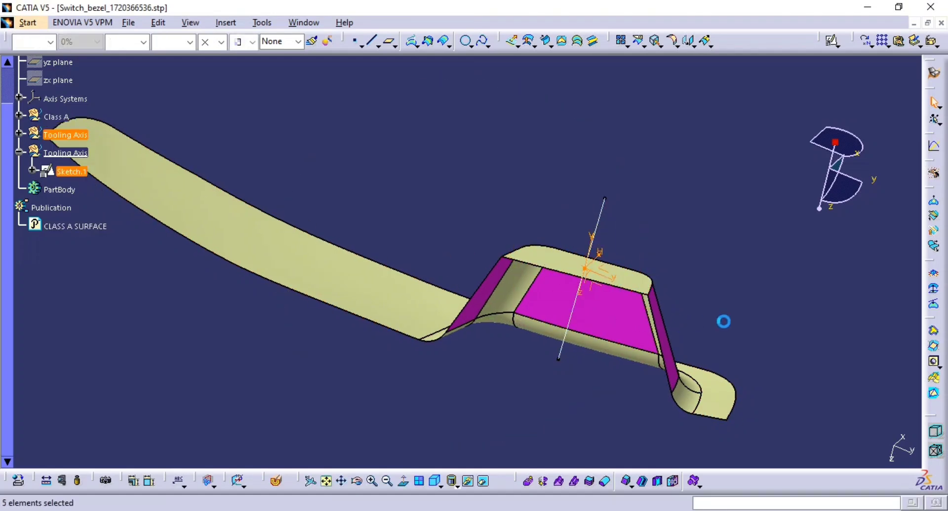
key("space")
mouse_move(664, 299)
middle_mouse_down()
mouse_move(581, 291)
mouse_move(538, 339)
mouse_move(510, 311)
mouse_move(795, 194)
middle_mouse_up()
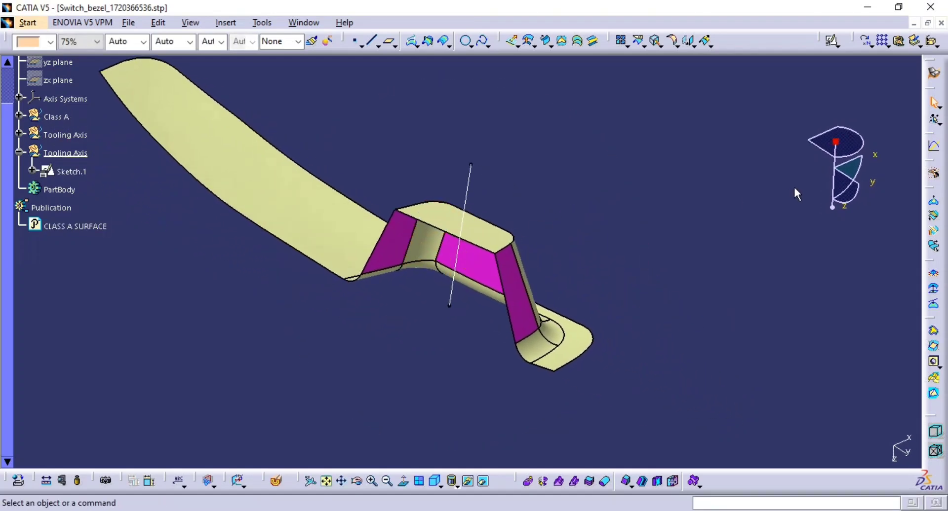
Step: Start a Feature Draft Analysis and switch the view mode customization to Material shading
left_click(245, 493)
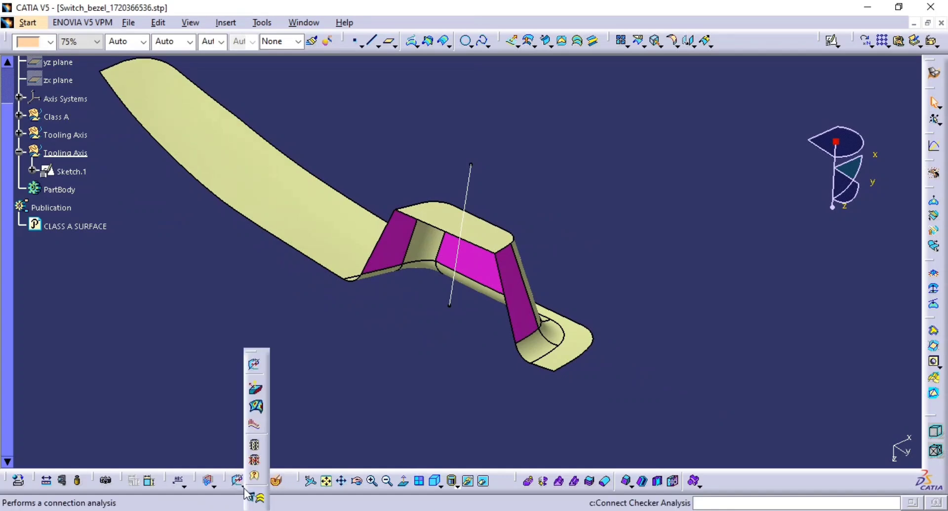
left_click(257, 392)
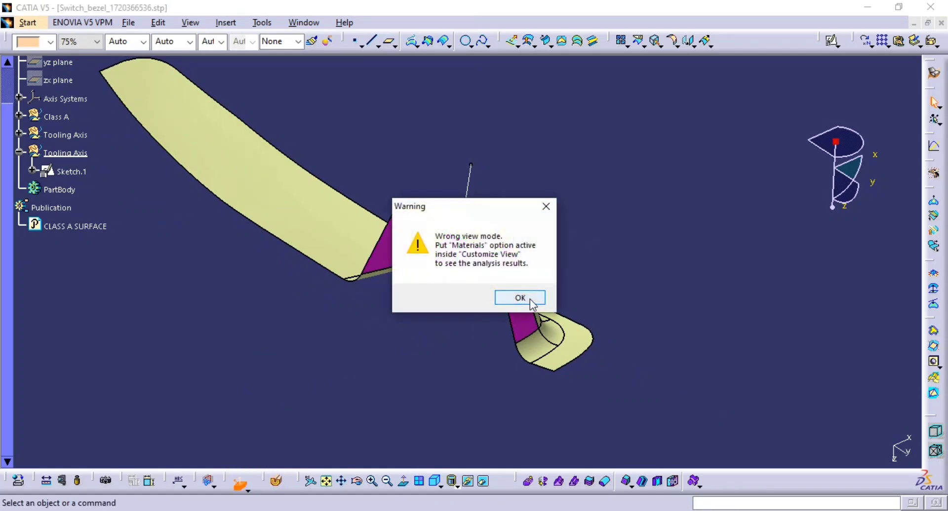
left_click(530, 299)
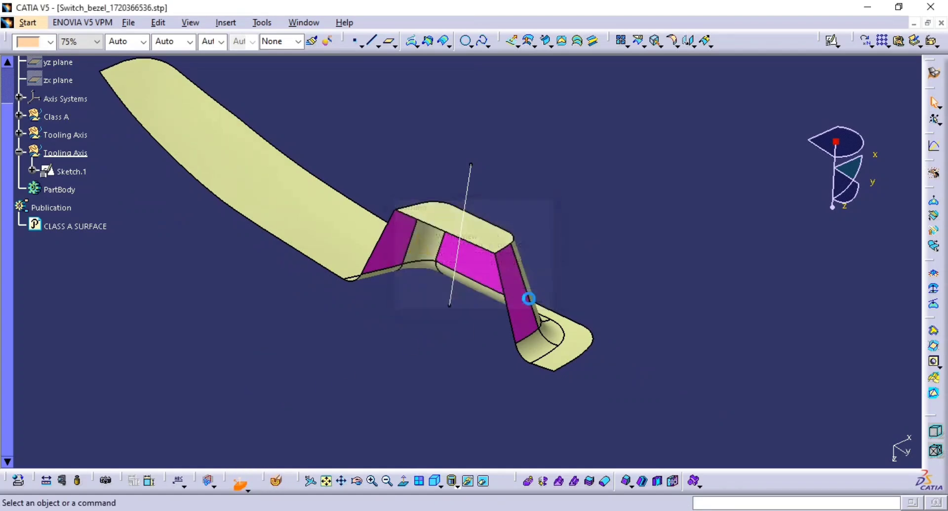
left_click(455, 492)
left_click(462, 401)
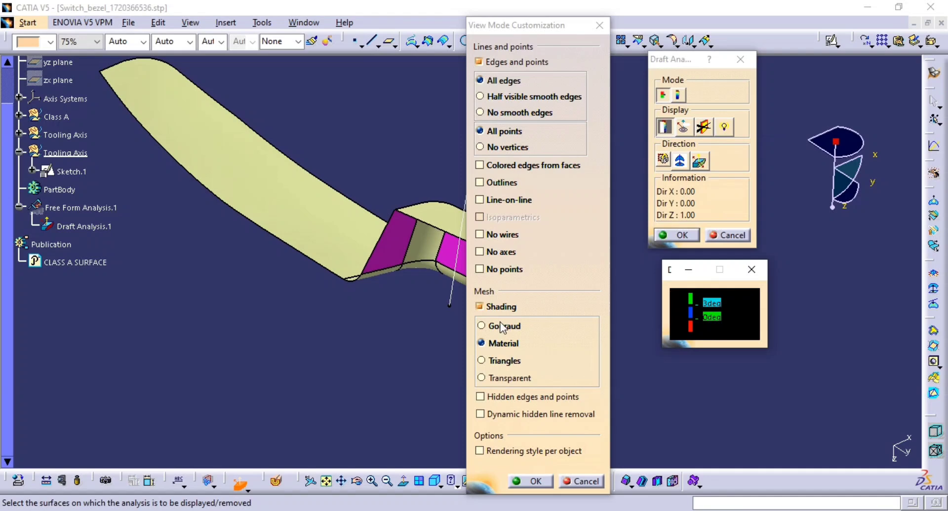
left_click(532, 482)
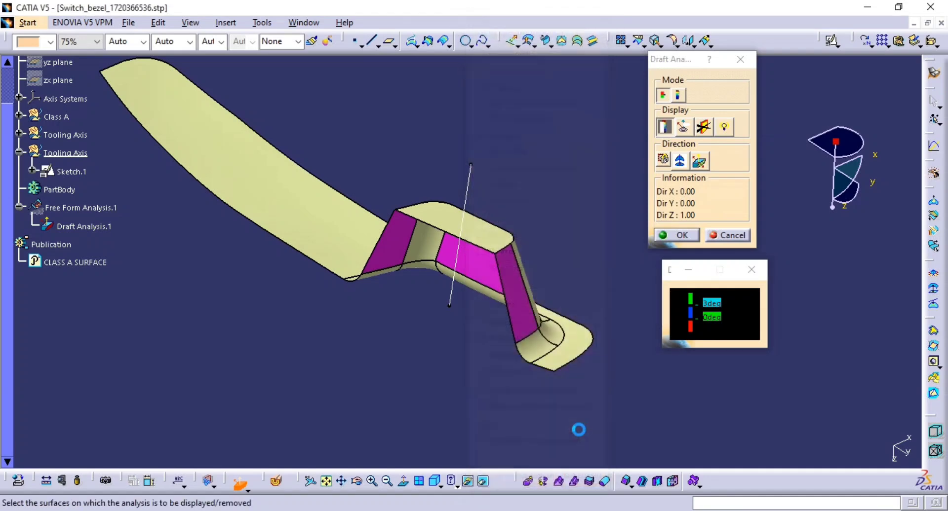
Step: Try a draft analysis of the class-A surface with the compass as draft direction, then cancel it
left_click(680, 162)
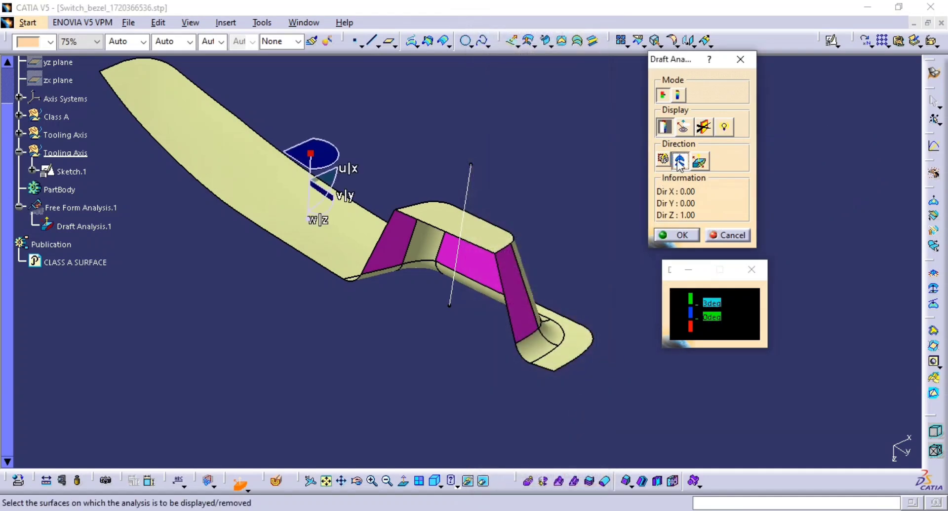
left_click_drag(309, 153, 468, 185)
middle_click_drag(417, 227, 390, 236)
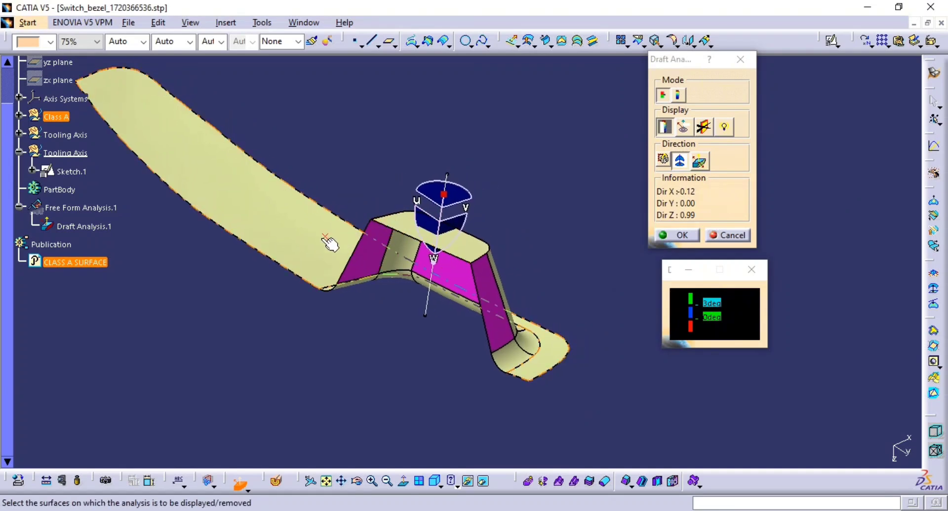
left_click(330, 243)
mouse_move(490, 280)
middle_mouse_down()
mouse_move(271, 269)
mouse_move(364, 298)
mouse_move(494, 278)
middle_mouse_up()
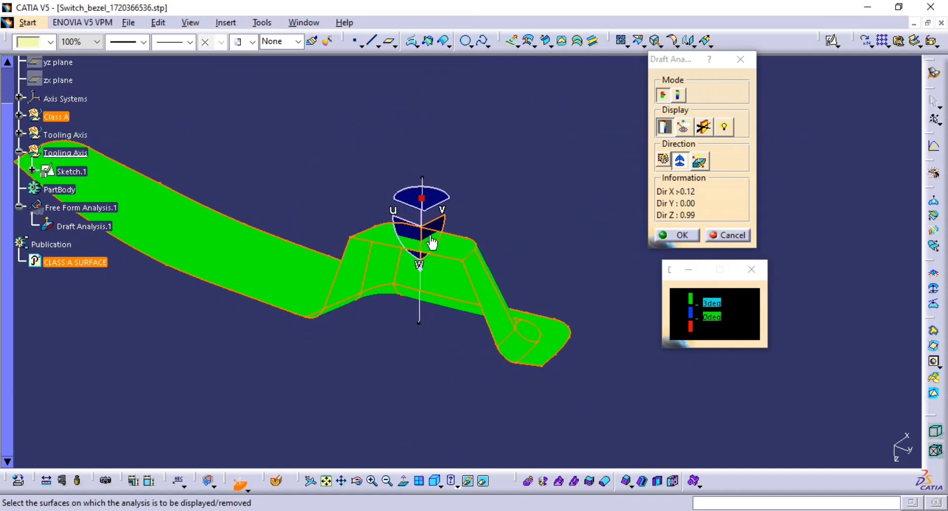
middle_click_drag(435, 304, 457, 337)
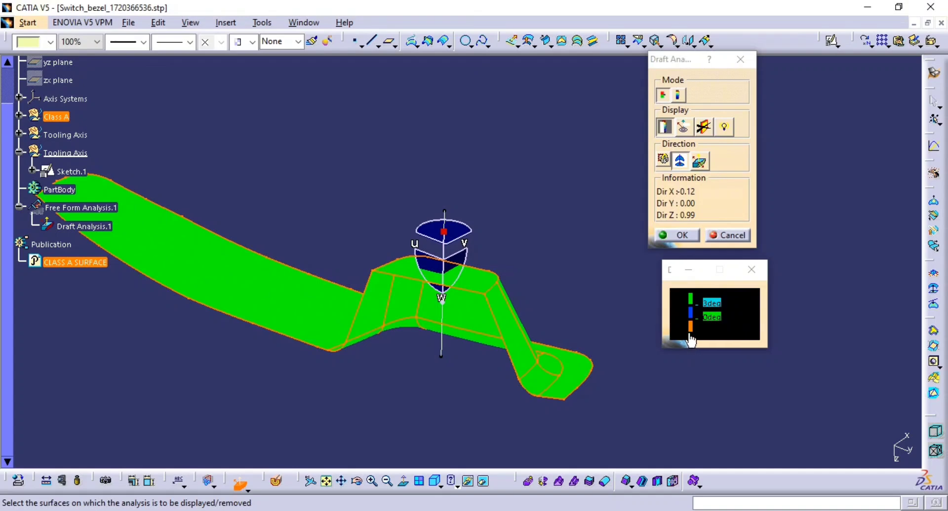
left_click(751, 275)
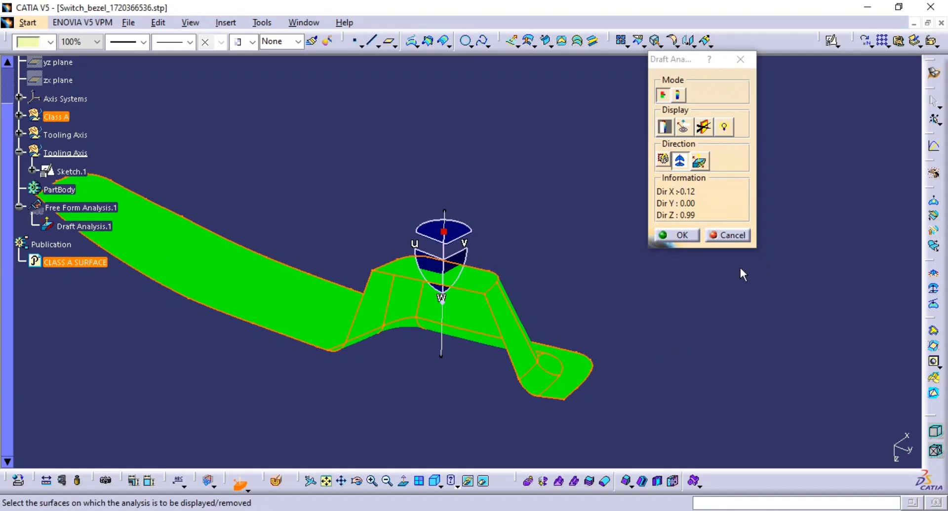
left_click(727, 237)
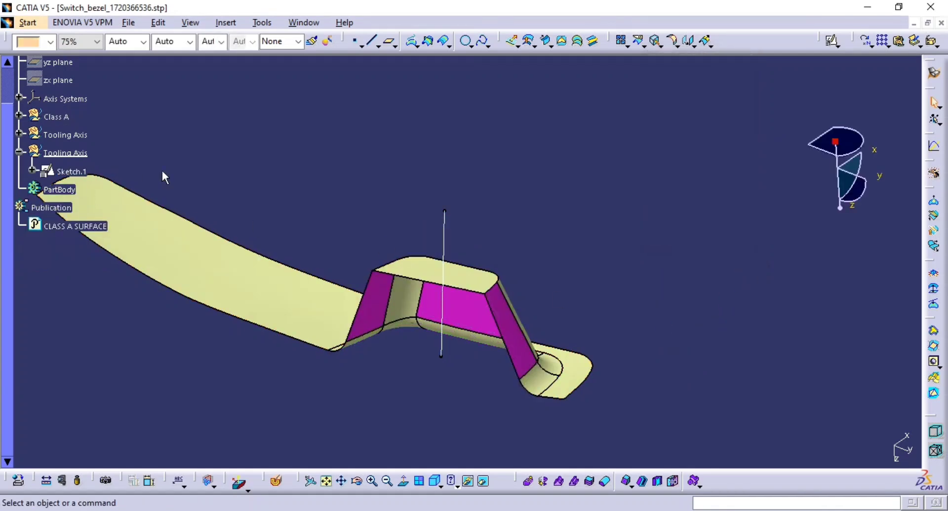
Step: Expand the first Tooling Axis geometrical set and hide Line.1
left_click(19, 152)
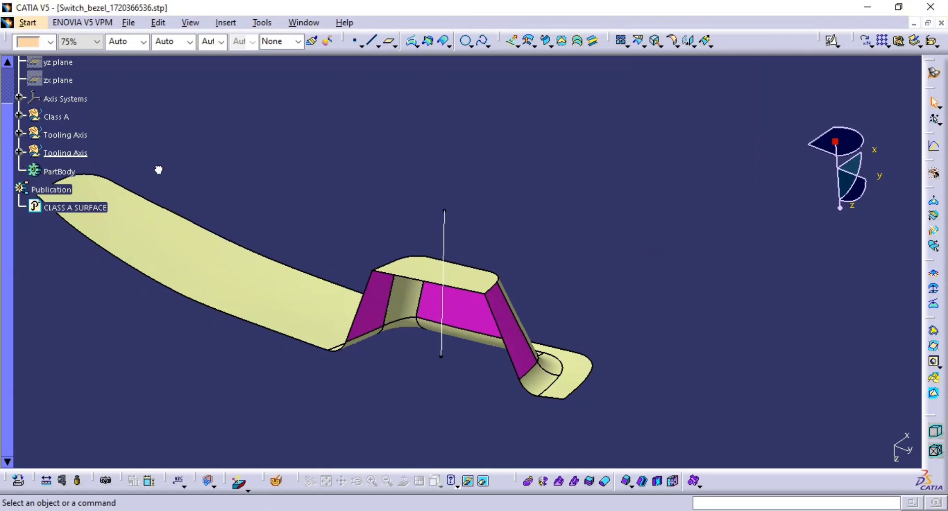
left_click(19, 134)
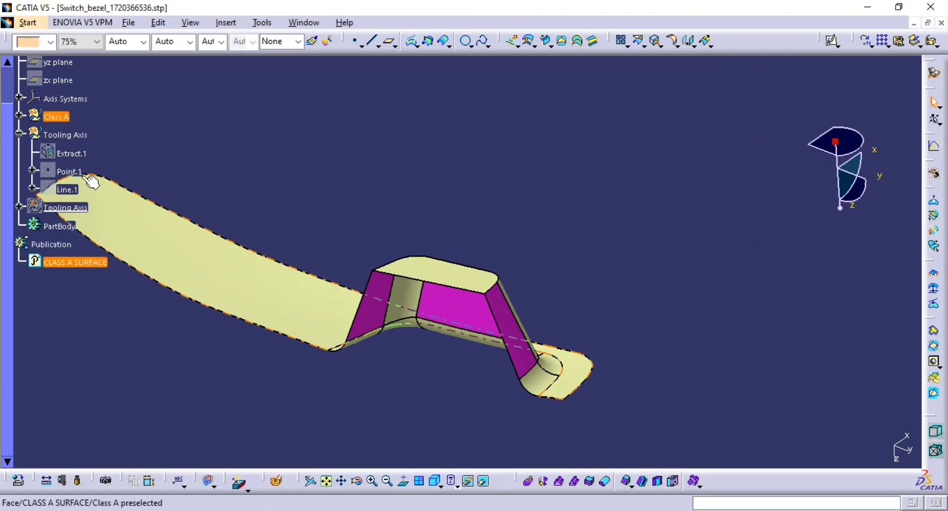
left_click(64, 191)
key("ctrl+h")
middle_click_drag(329, 226, 316, 306)
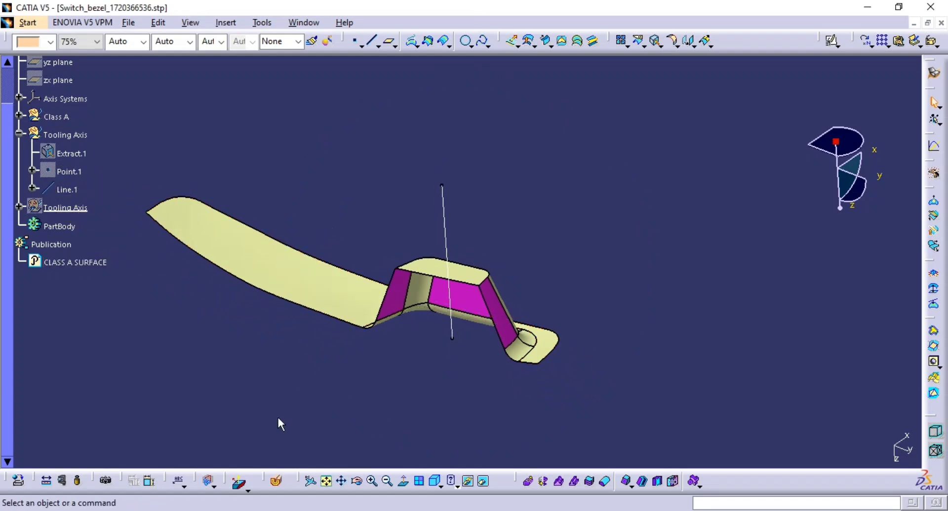
Step: Run a draft analysis of the class-A surface with the compass placed on the tooling line, inspect it, and cancel
left_click(237, 482)
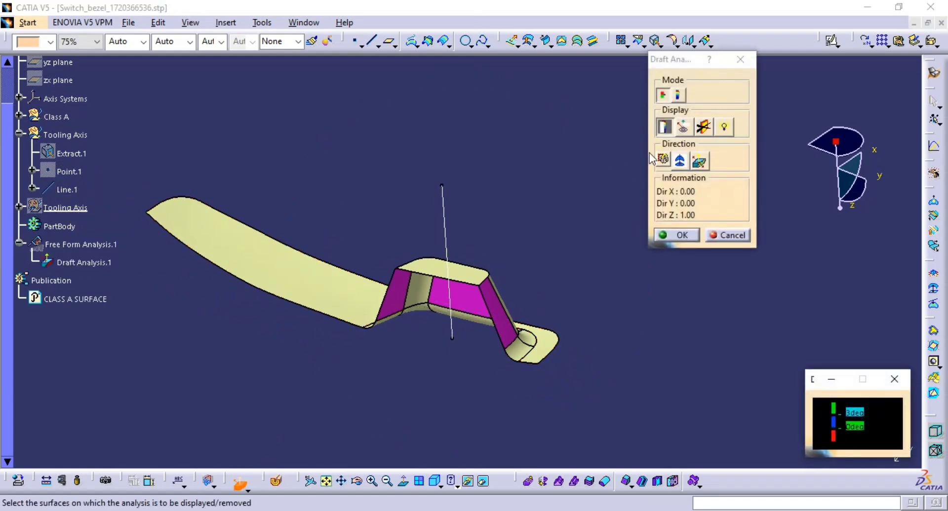
left_click(680, 161)
left_click_drag(316, 241, 446, 218)
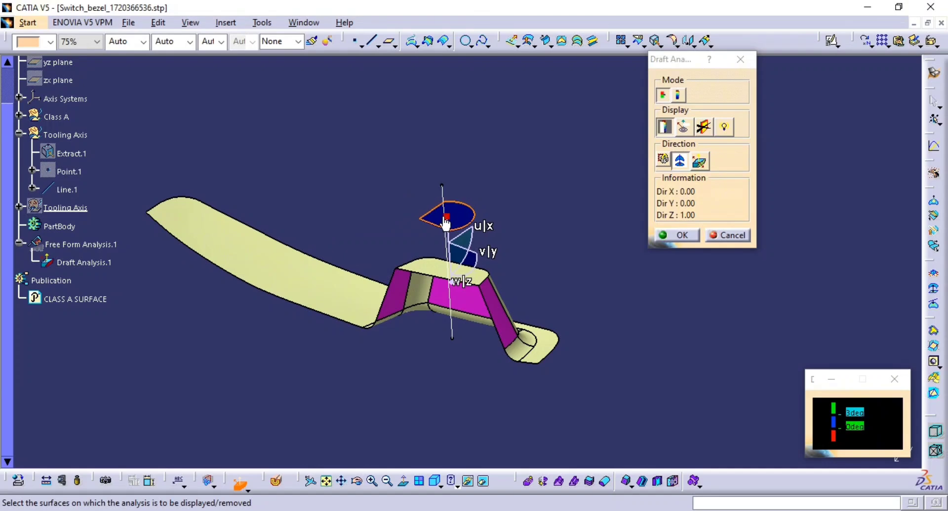
left_click(443, 215)
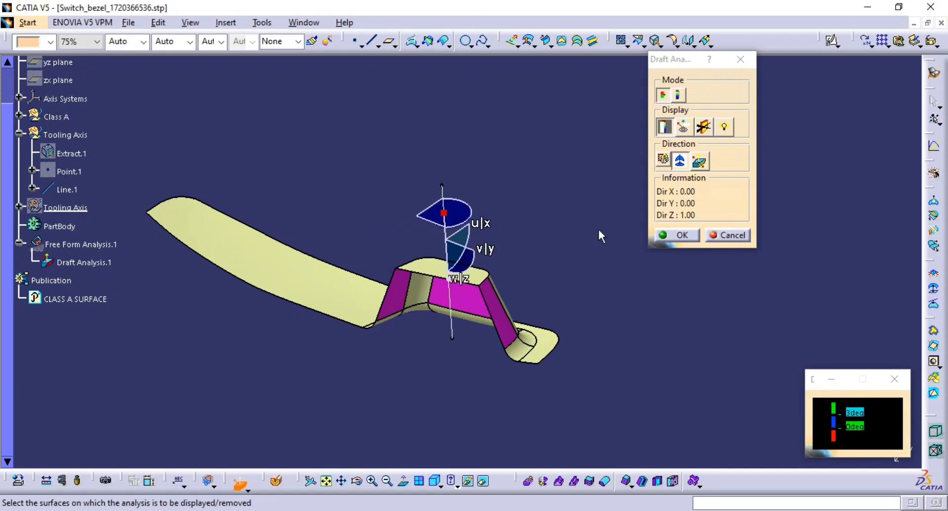
left_click(302, 253)
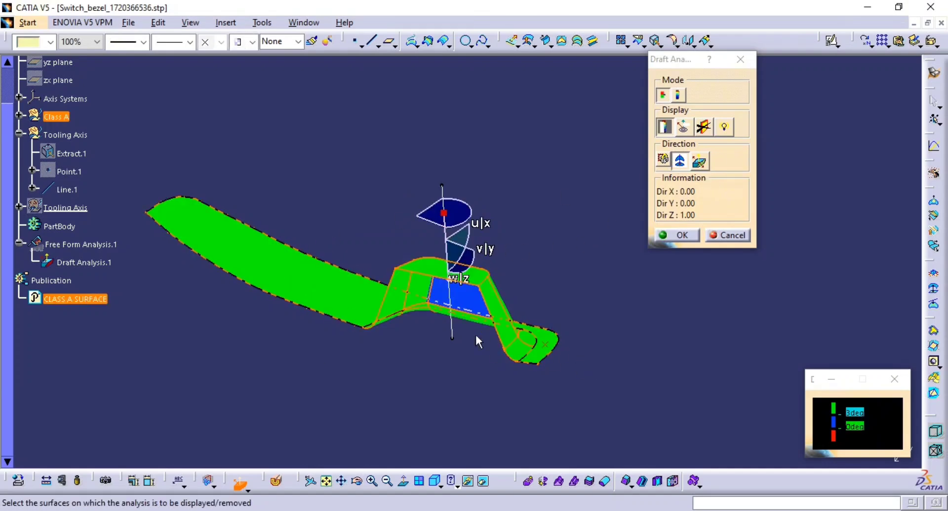
middle_click_drag(479, 340, 272, 328)
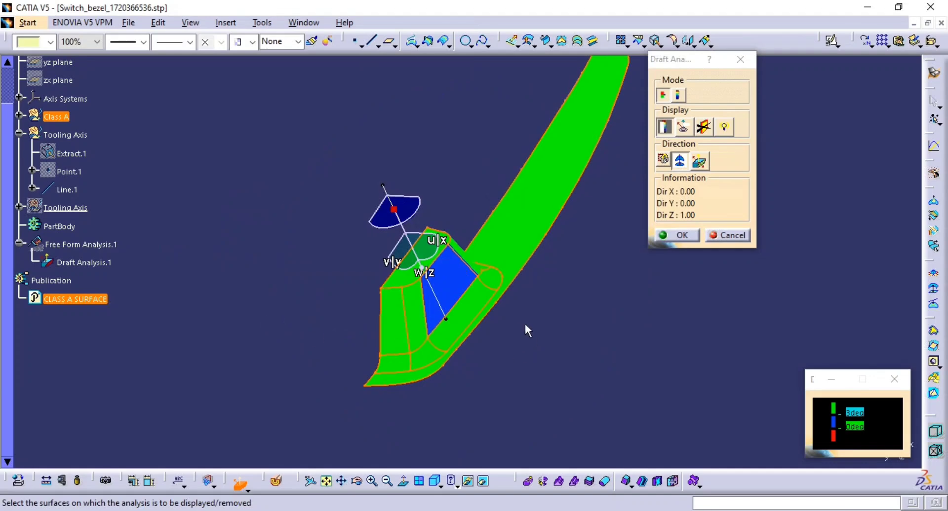
middle_click_drag(527, 331, 494, 281)
middle_click_drag(494, 299, 446, 313)
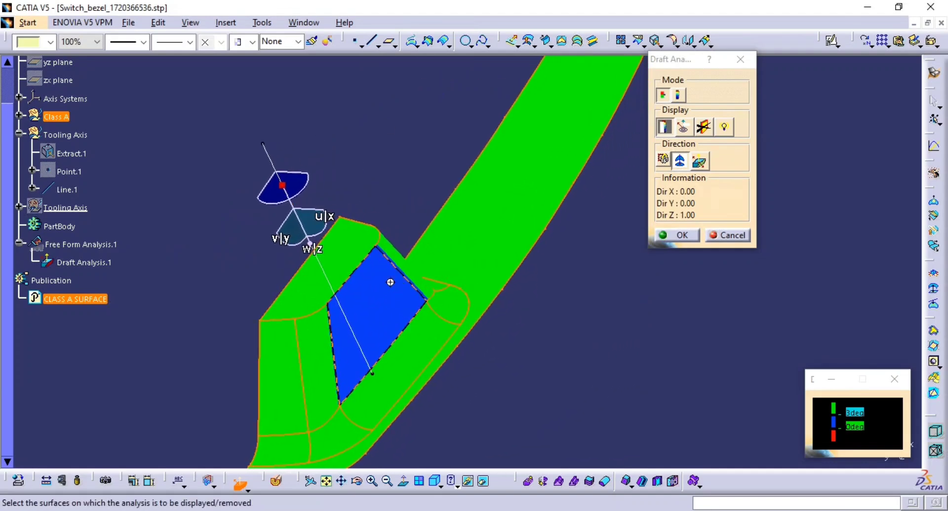
middle_click_drag(390, 283, 400, 316)
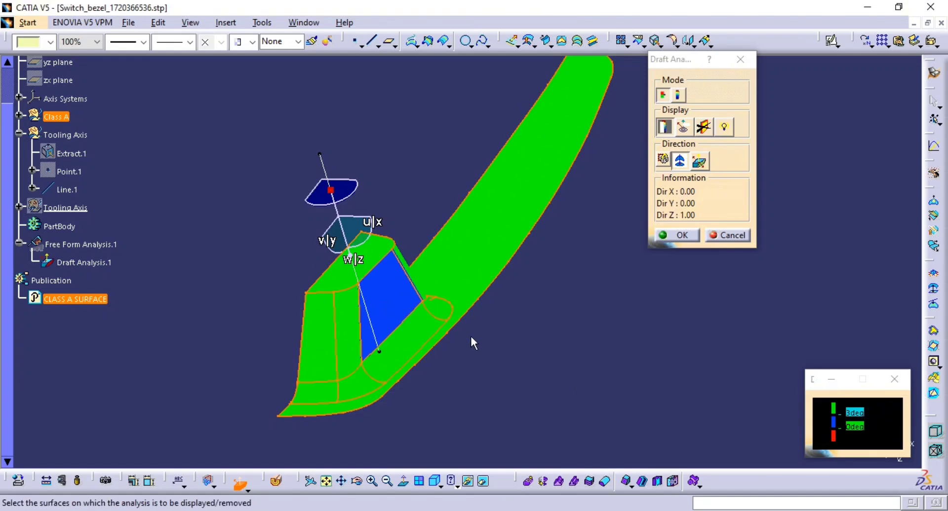
key("Escape")
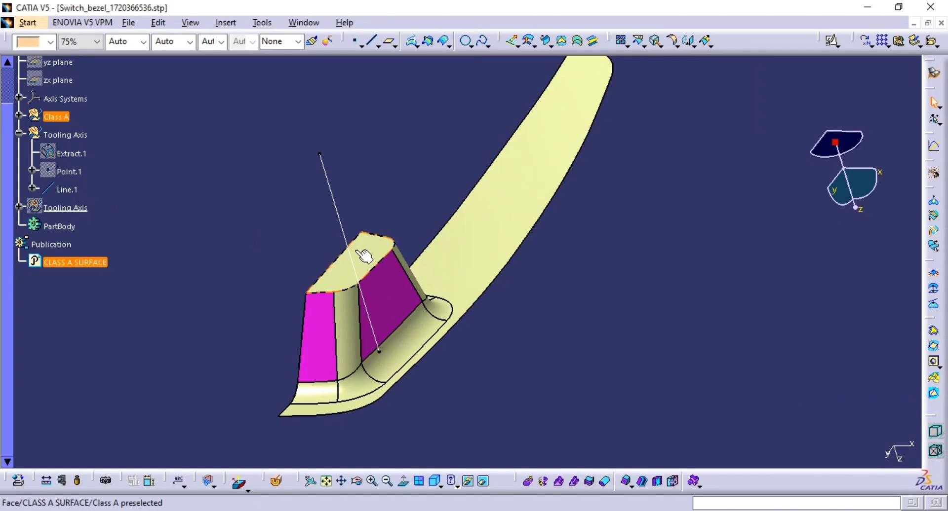
Step: Toggle Line.1's visibility and show the second Tooling Axis set containing the angled sketch line
middle_click_drag(364, 256, 545, 240)
middle_click_drag(286, 302, 498, 367)
left_click(68, 191)
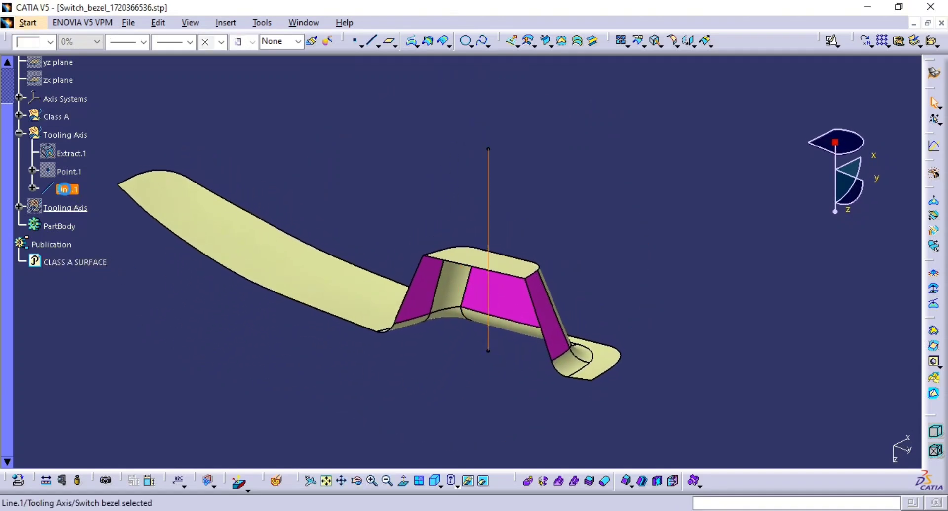
key("ctrl+h")
left_click(19, 134)
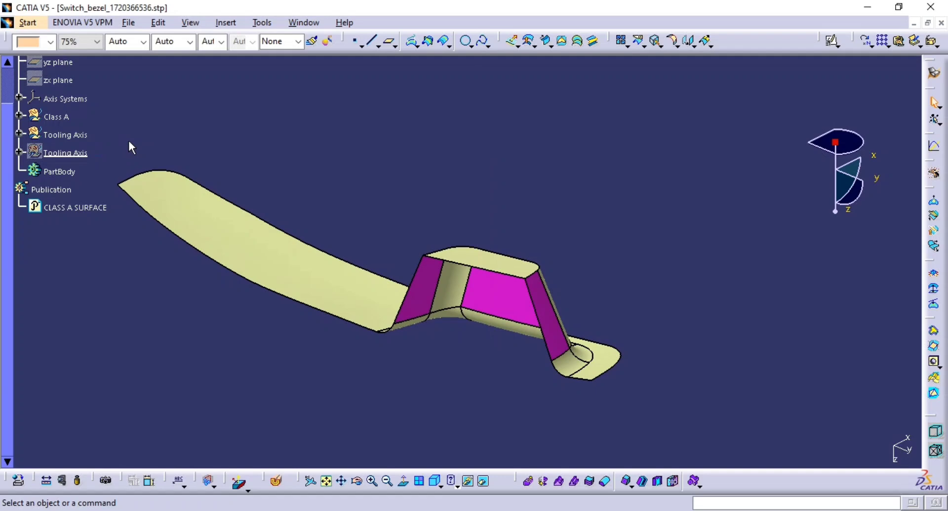
left_click(64, 152)
key("ctrl+h")
Step: Set the angled sketch line's colour to blue
left_click(484, 230)
left_click(491, 233)
left_click(50, 42)
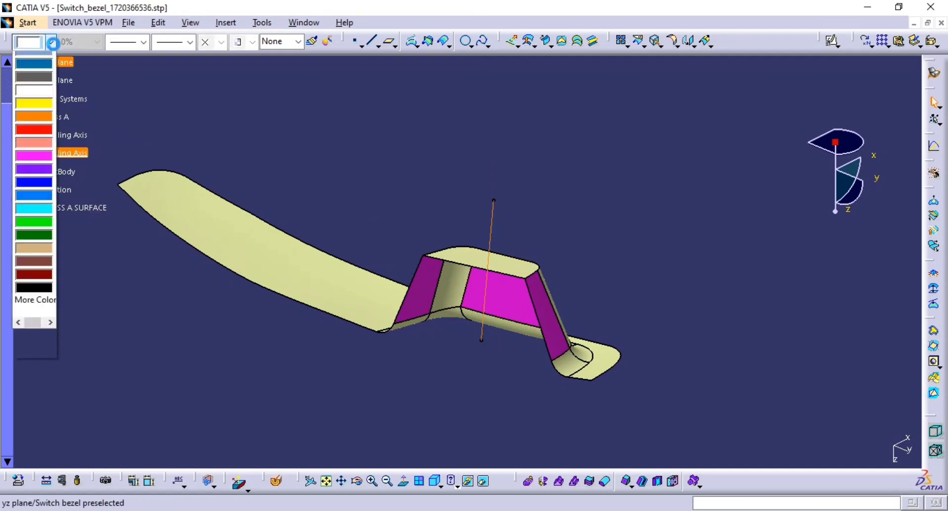
left_click(37, 114)
left_click(332, 168)
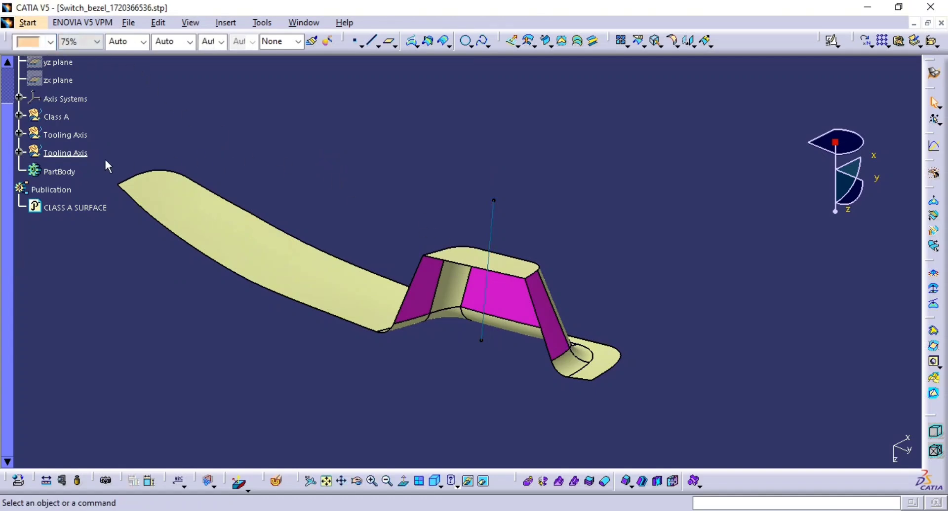
Step: Set the angled sketch line's thickness to 1 mm
left_click(492, 226)
left_click(142, 43)
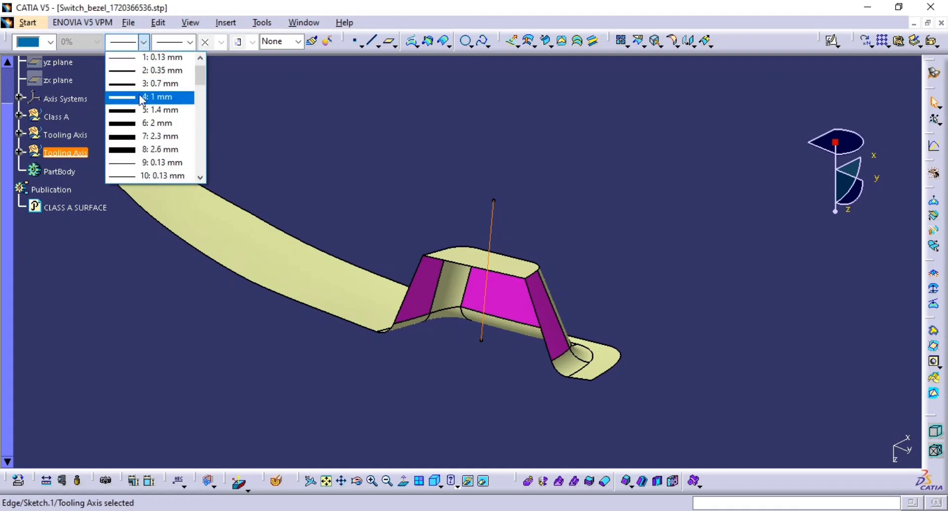
left_click(167, 96)
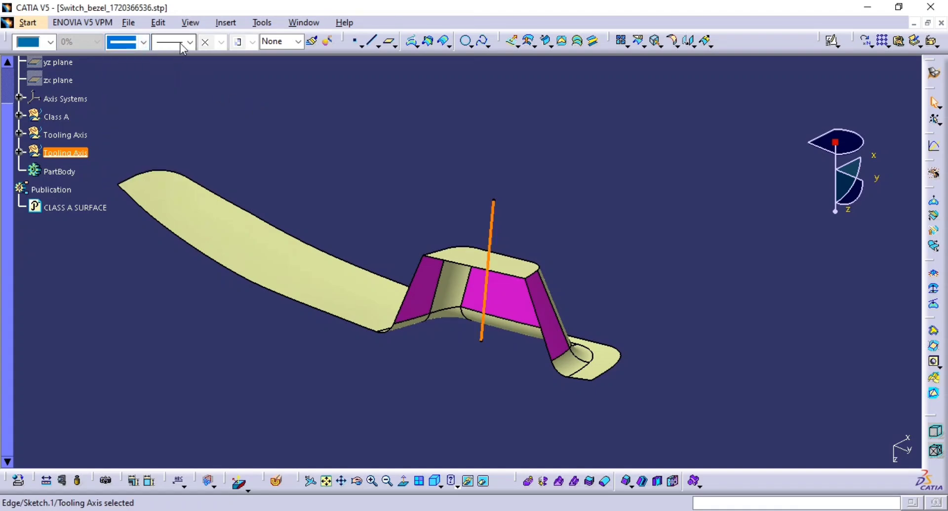
Step: Set the angled sketch line's linetype to dashed
left_click(181, 43)
left_click(190, 101)
left_click(529, 179)
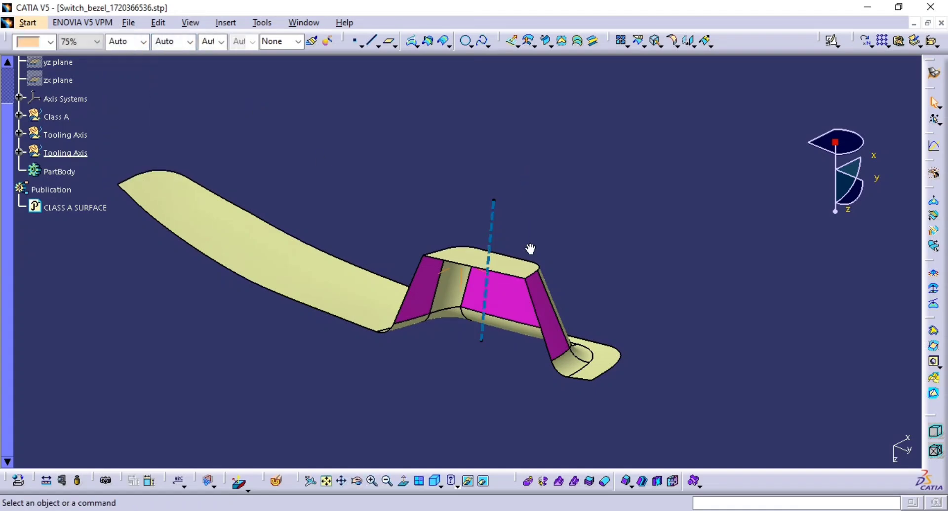
Step: Hide the second Tooling Axis geometrical set
middle_click_drag(530, 249, 511, 226)
middle_click_drag(592, 249, 479, 239)
left_click(56, 154)
key("space")
middle_click_drag(480, 190, 478, 186)
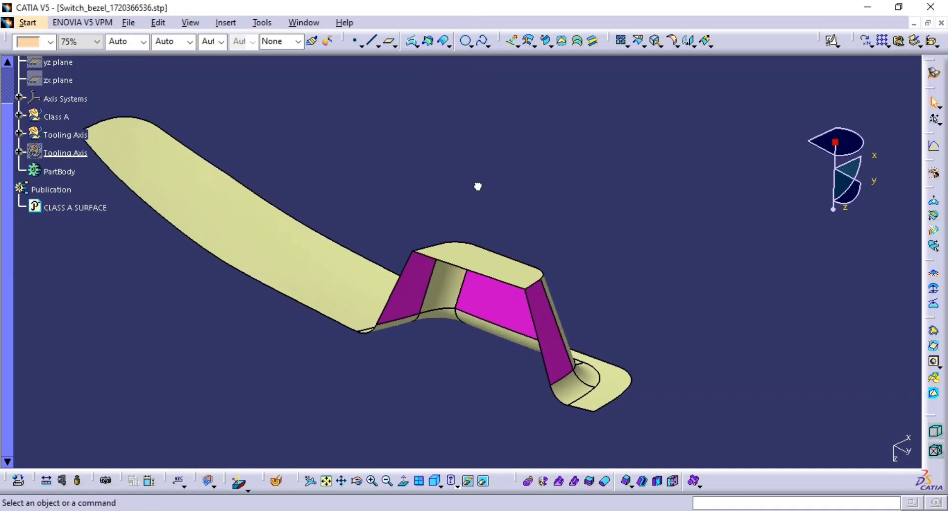
Step: Inspect the pocket's front face and its boundary edges by selecting them from different angles
middle_click_drag(483, 234, 553, 324)
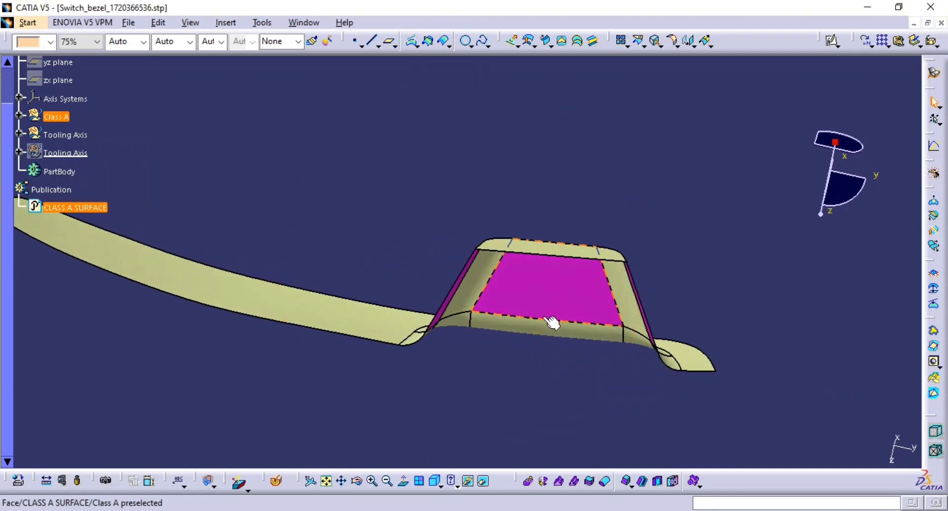
right_click(504, 325)
left_click(469, 376)
middle_click_drag(482, 313, 444, 280)
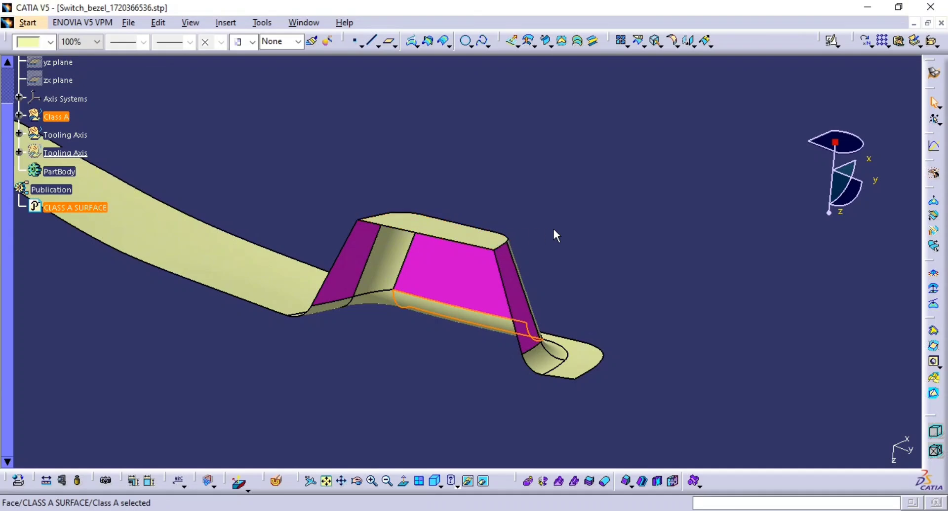
left_click(406, 313)
middle_click_drag(411, 331, 411, 332)
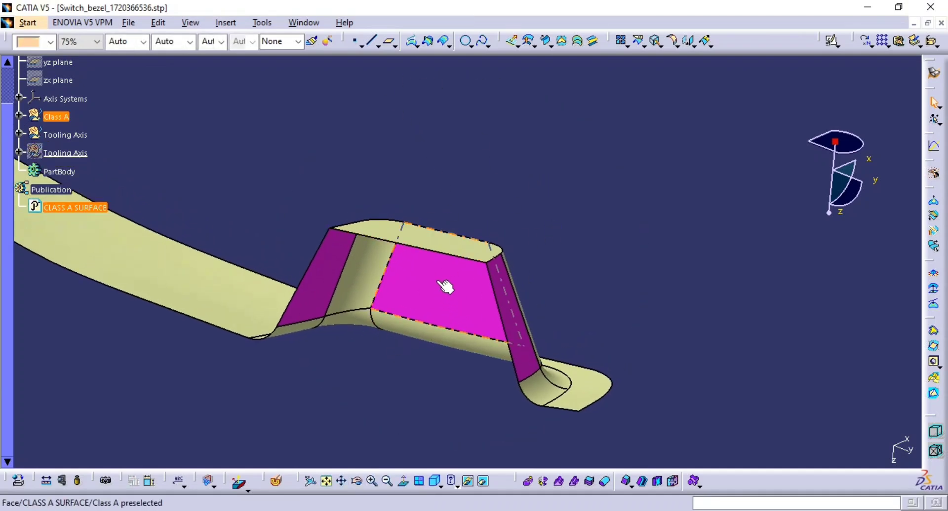
middle_click_drag(438, 282, 453, 250)
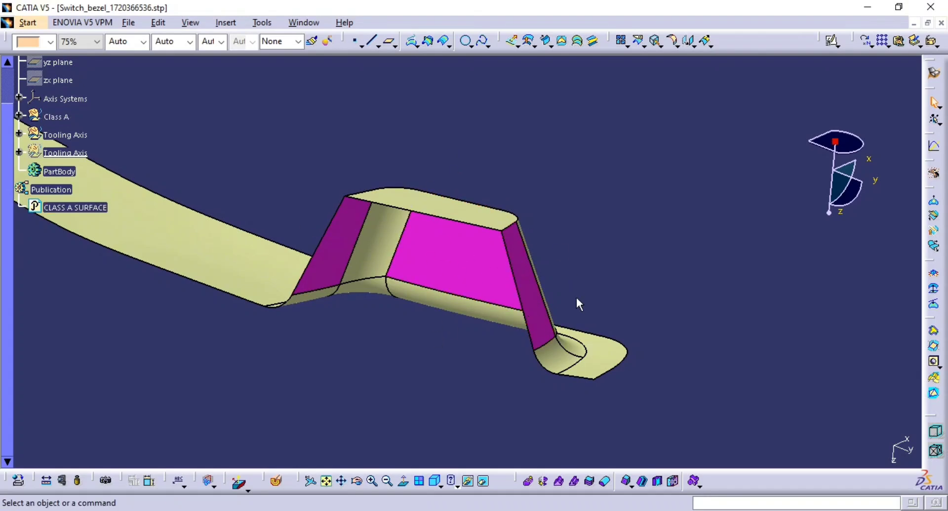
Step: Orbit around the pocket and select its angled side walls and top face to examine them
middle_click_drag(478, 280, 298, 314)
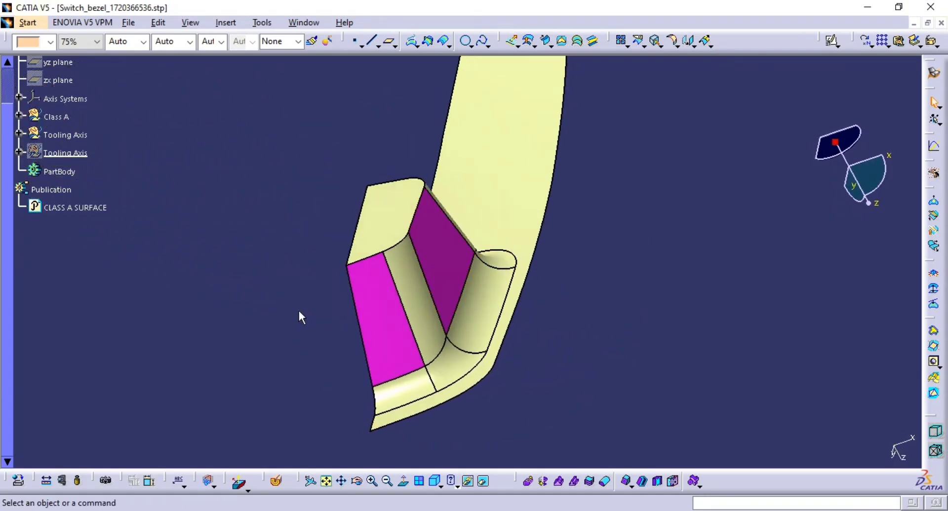
left_click(437, 260)
middle_click_drag(347, 257, 281, 268)
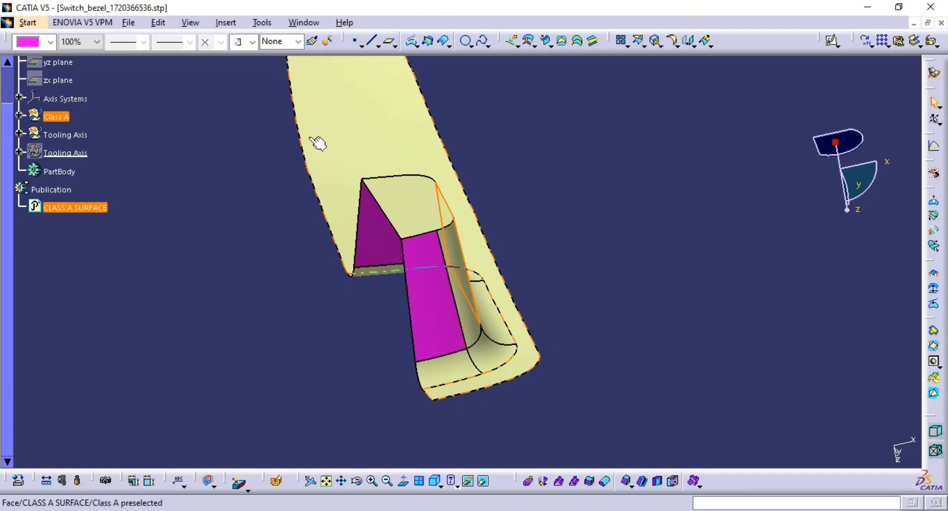
middle_click_drag(406, 219, 415, 194)
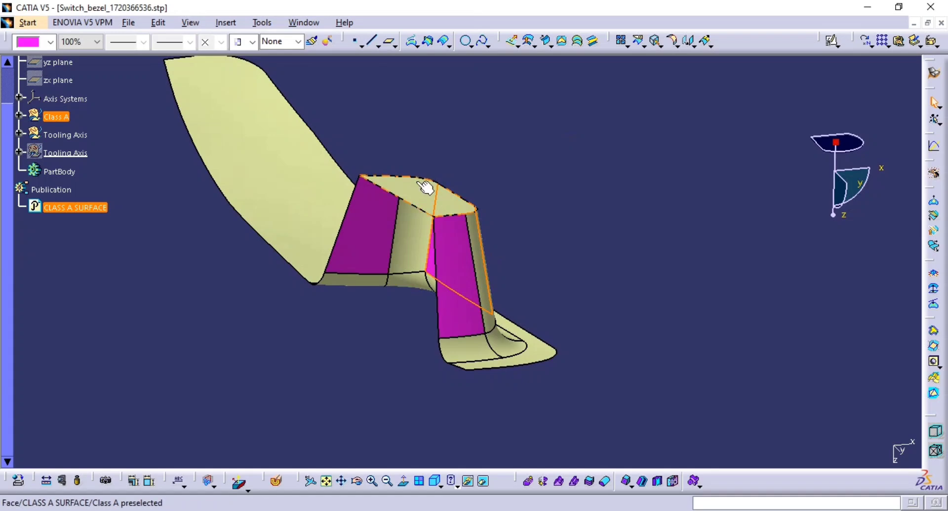
left_click(448, 207)
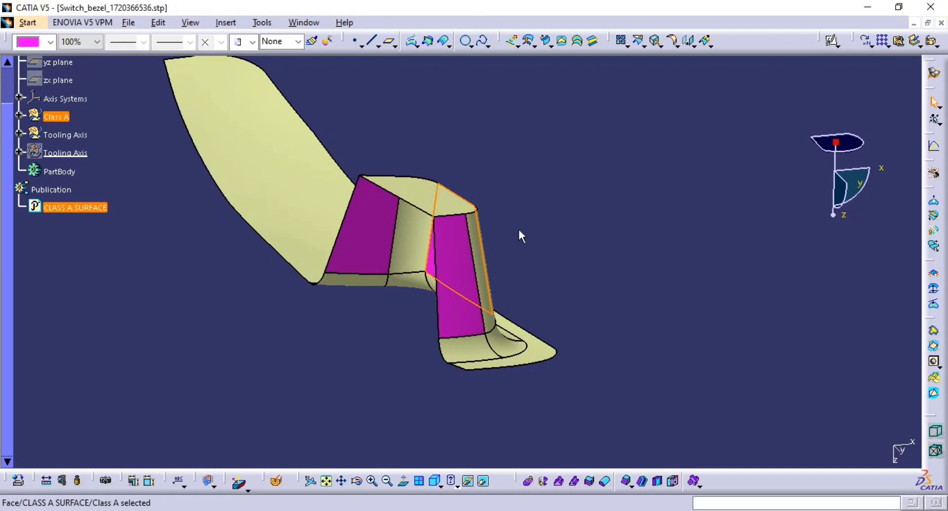
middle_click_drag(461, 253, 432, 280)
left_click(719, 235)
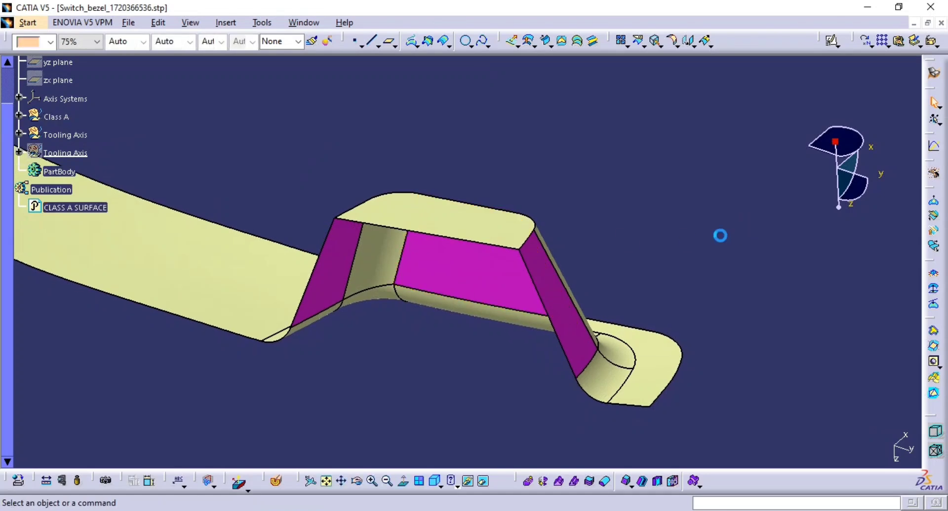
middle_click_drag(626, 247, 623, 220)
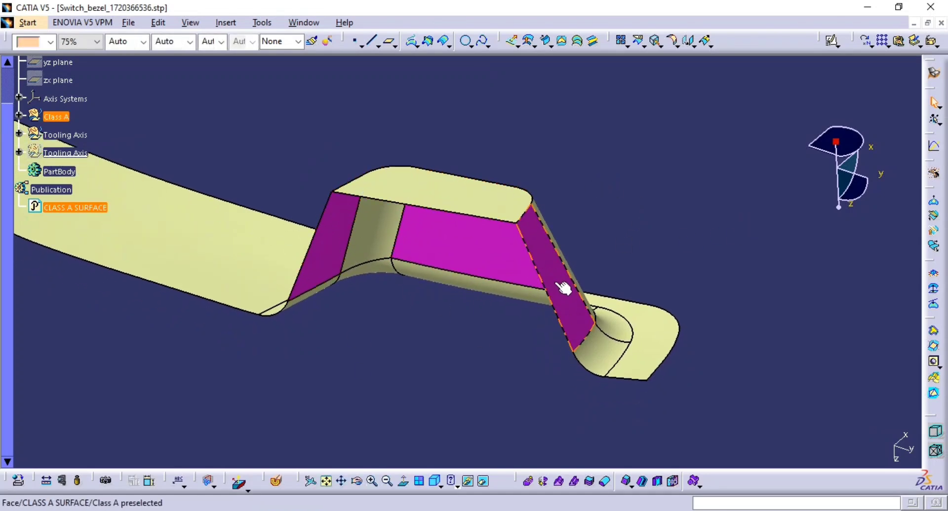
Step: Insert a new geometrical set named Tooling axis
left_click(225, 22)
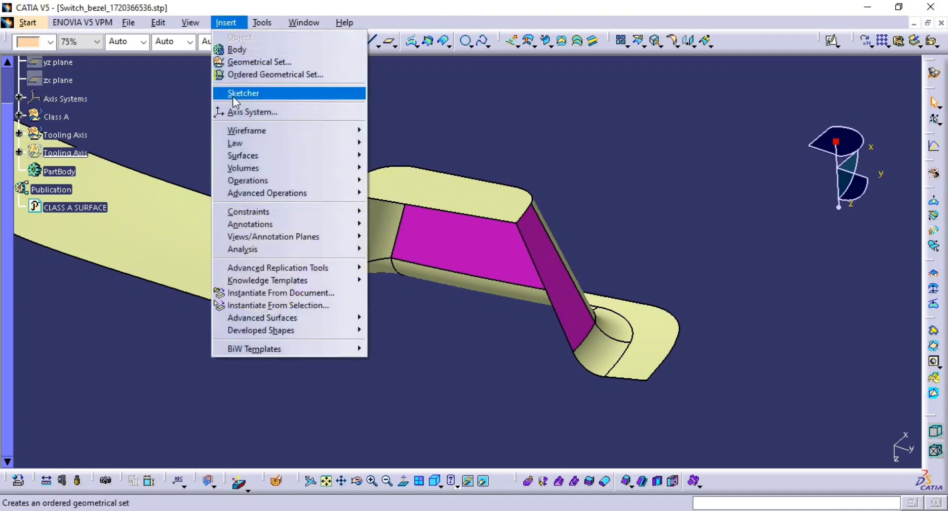
left_click(239, 62)
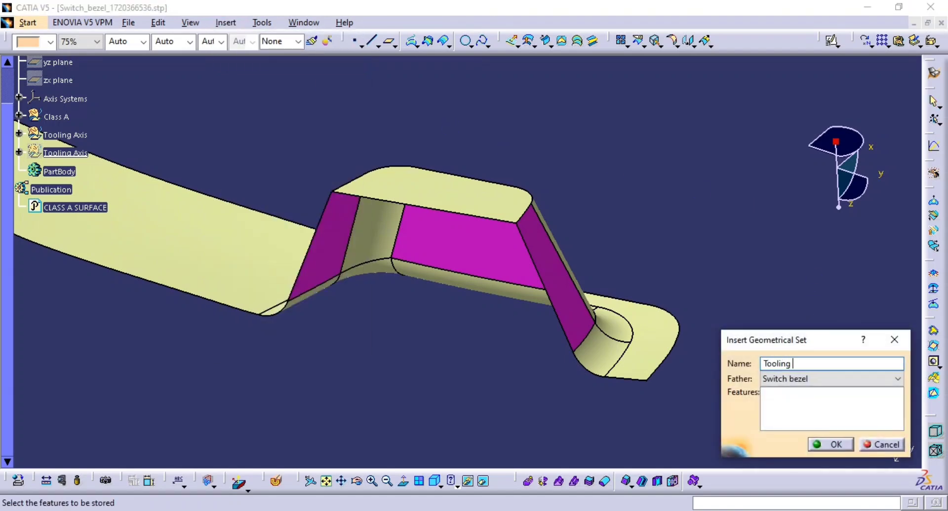
type("Tooling axis")
key("Return")
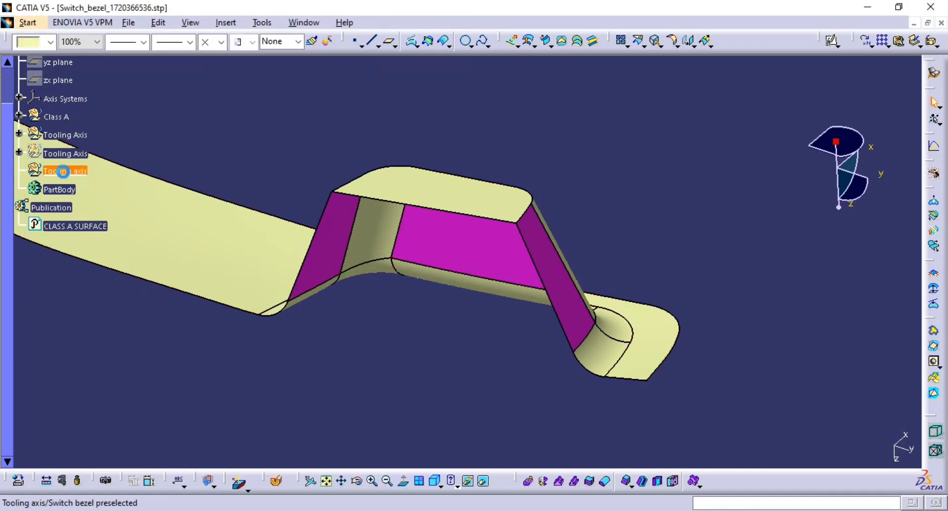
Step: Rename the new geometrical set to Tooling axis 3 in its properties
left_click(69, 173)
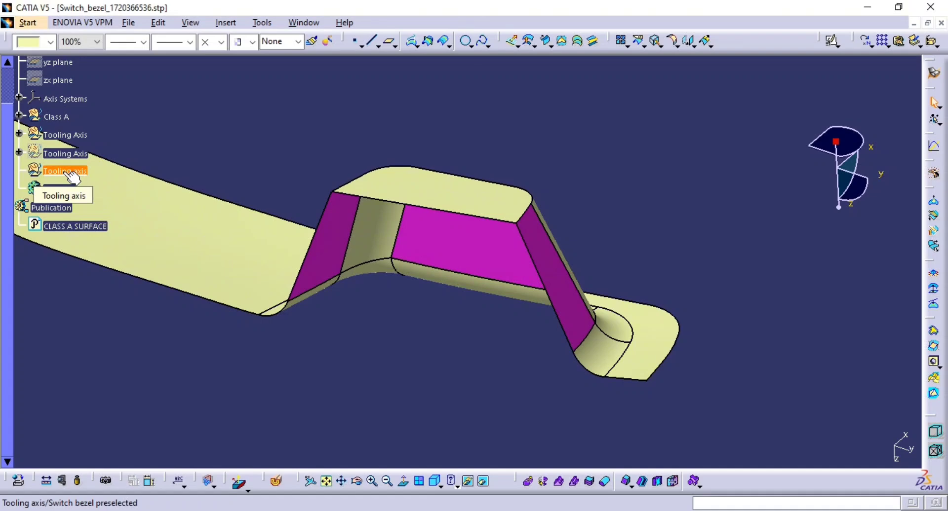
key("alt+Return")
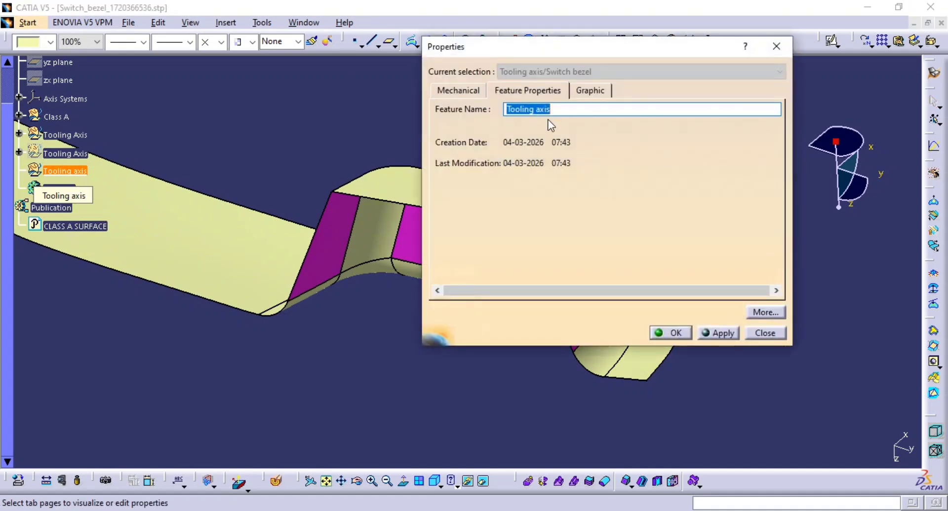
type("3")
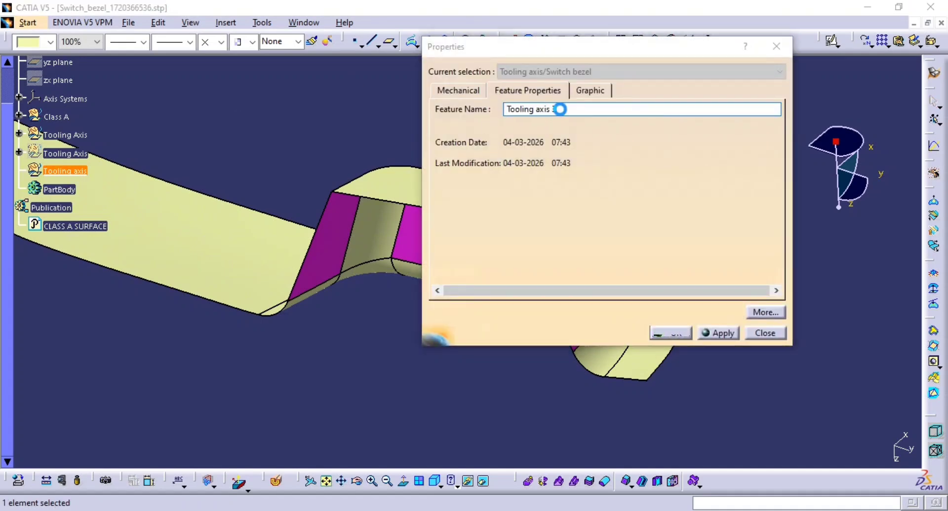
key("Return")
Step: Create a point-to-point line along the pocket's left wall edge, extended 28 mm at start and 26 mm at end
middle_click_drag(549, 159, 556, 138)
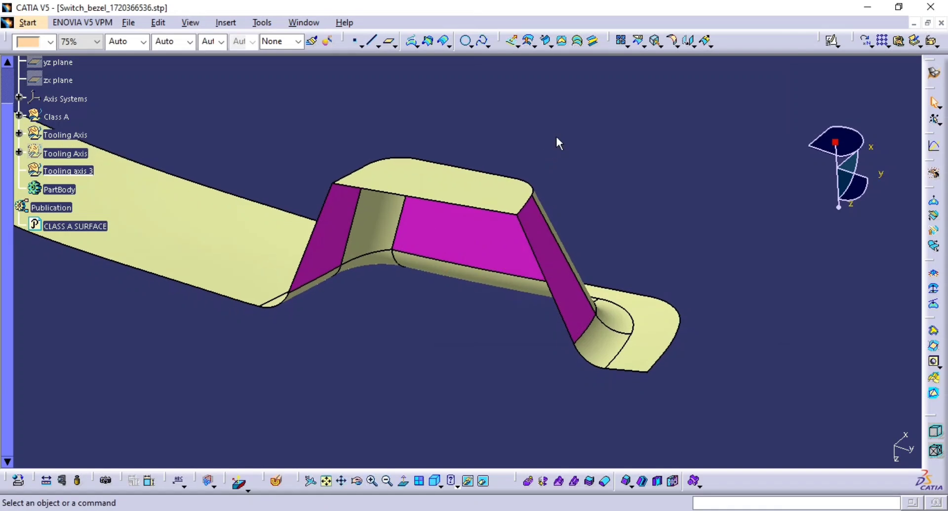
left_click(291, 295)
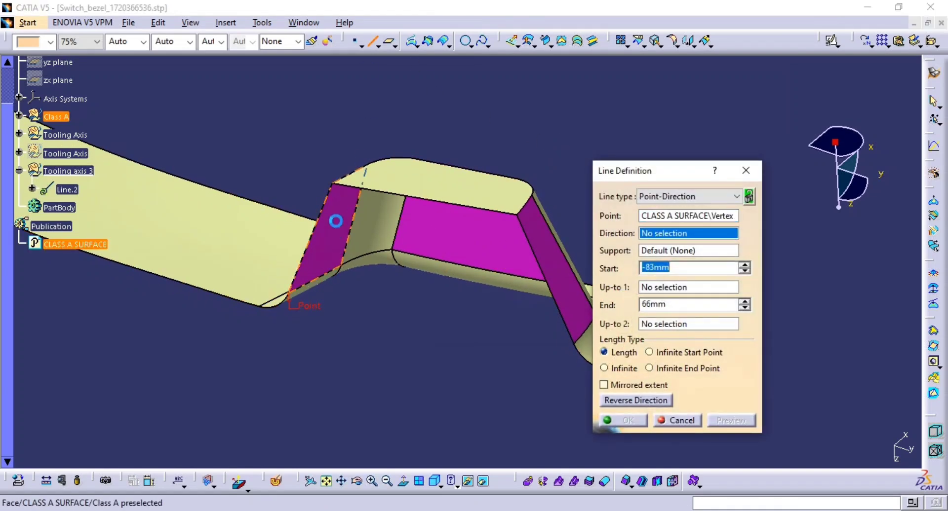
left_click(332, 183)
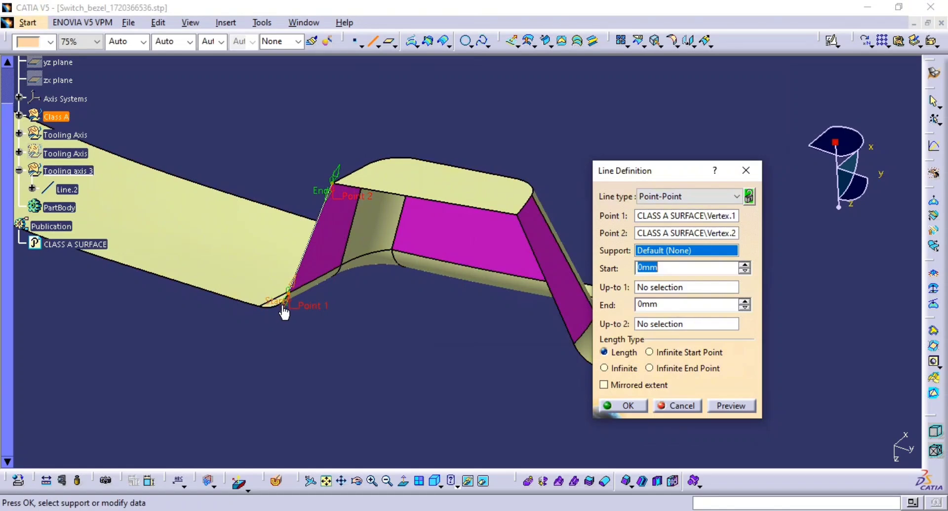
left_click_drag(284, 312, 270, 363)
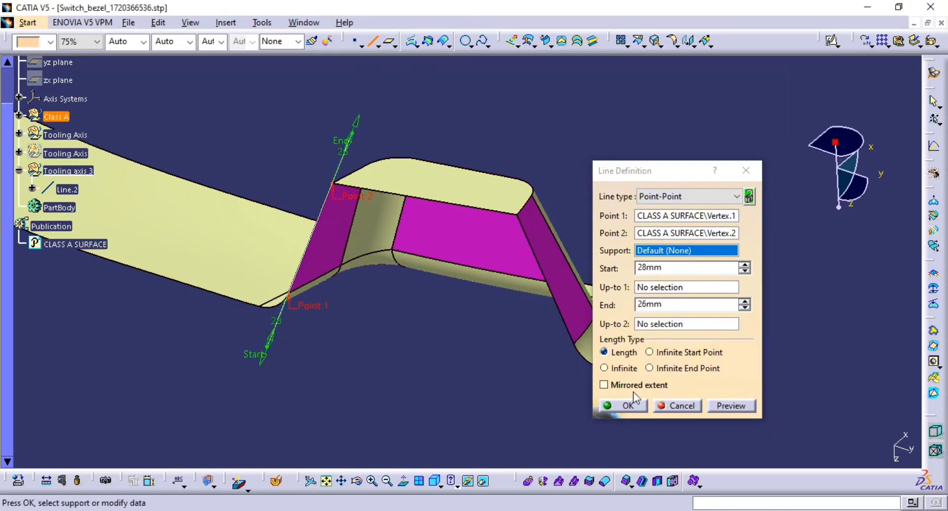
left_click(625, 405)
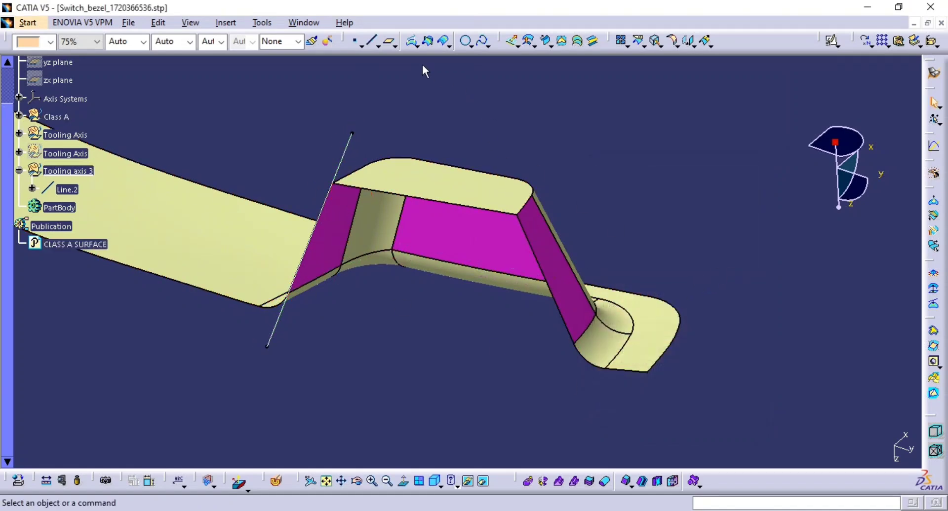
Step: Create a point-to-point line along the pocket's right wall edge, extended 27 mm at both ends
left_click(374, 42)
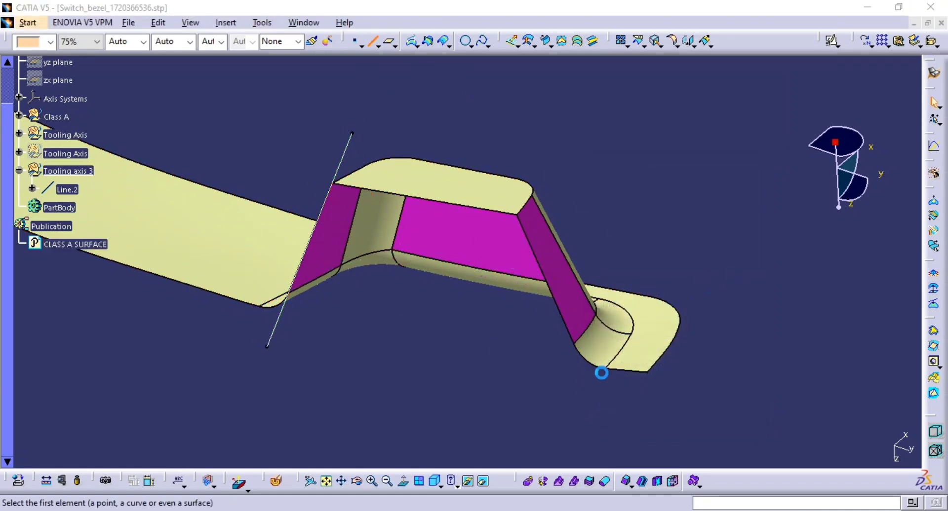
left_click(574, 345)
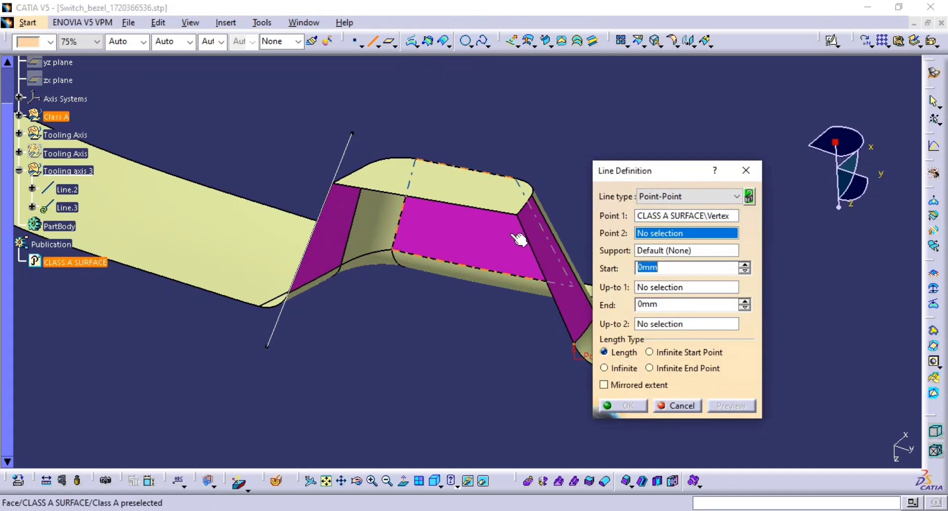
left_click(517, 213)
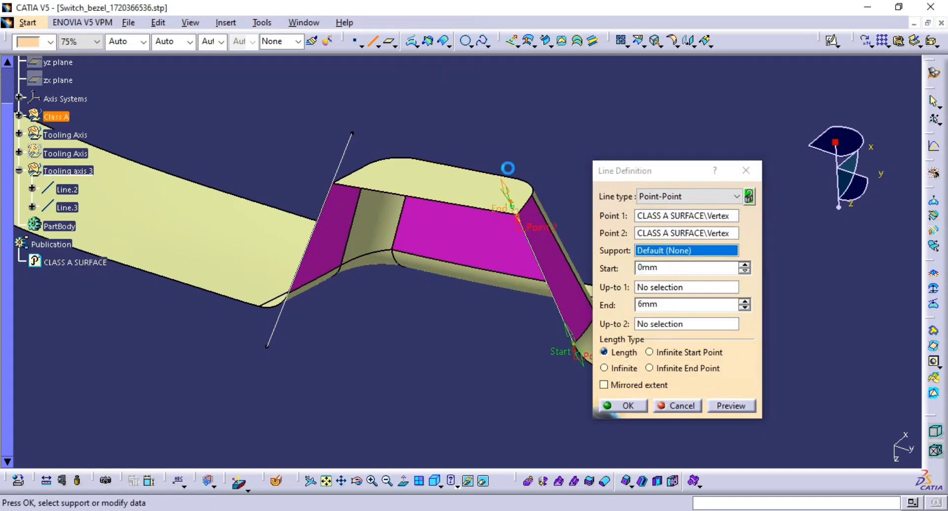
left_click_drag(507, 169, 487, 144)
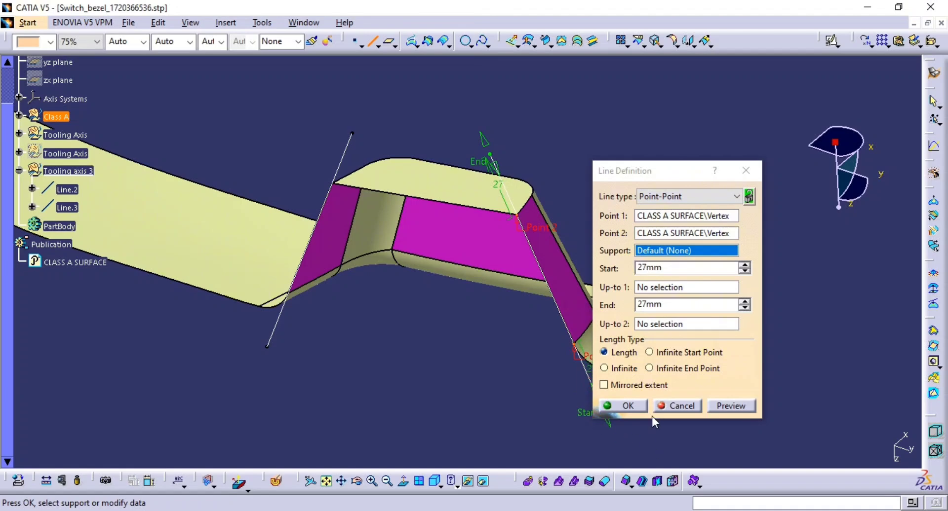
left_click(632, 406)
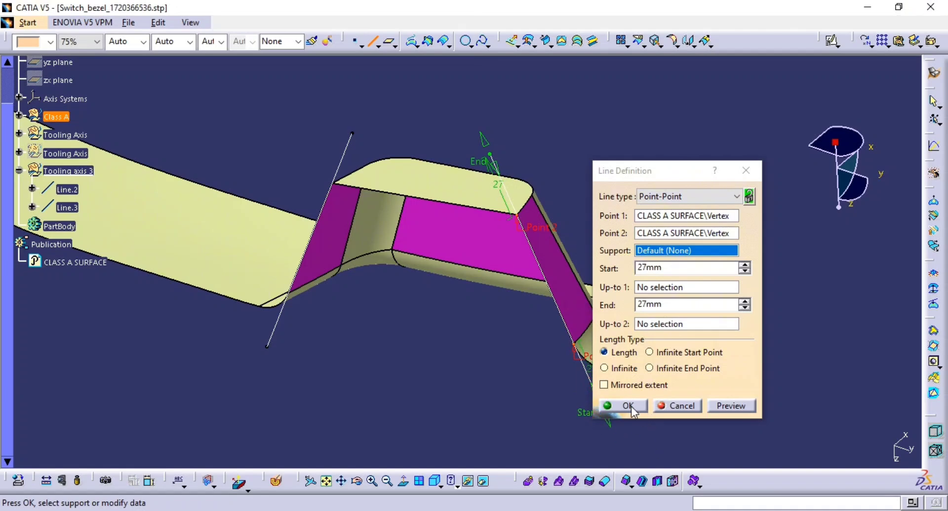
middle_click_drag(449, 392, 441, 326)
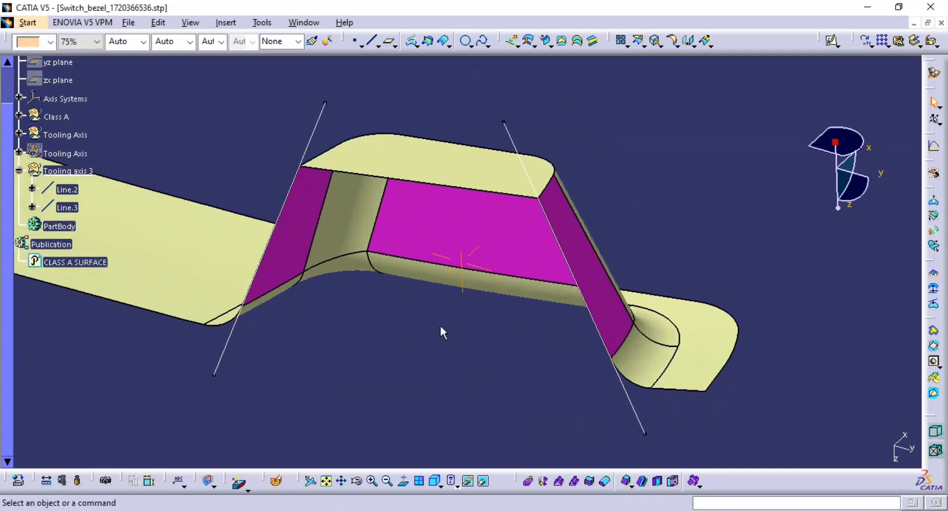
middle_click(481, 231)
left_click(372, 42)
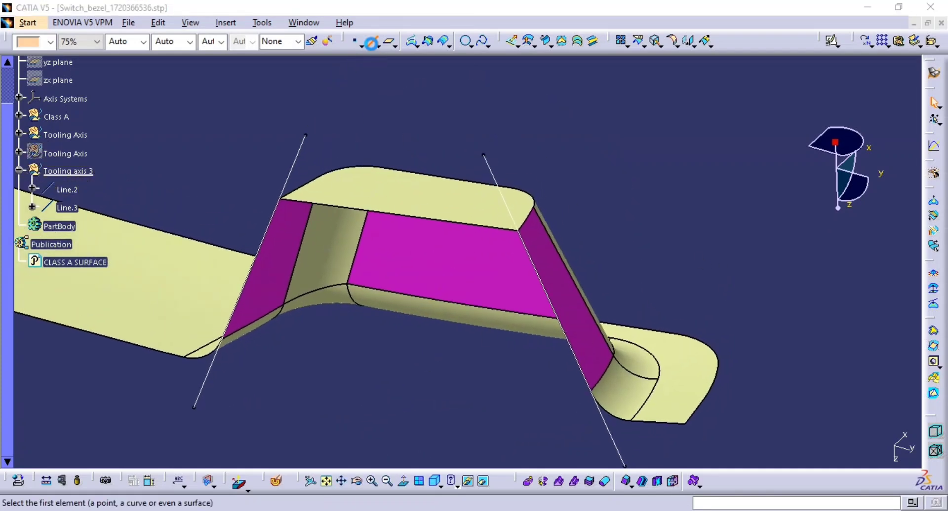
left_click(675, 196)
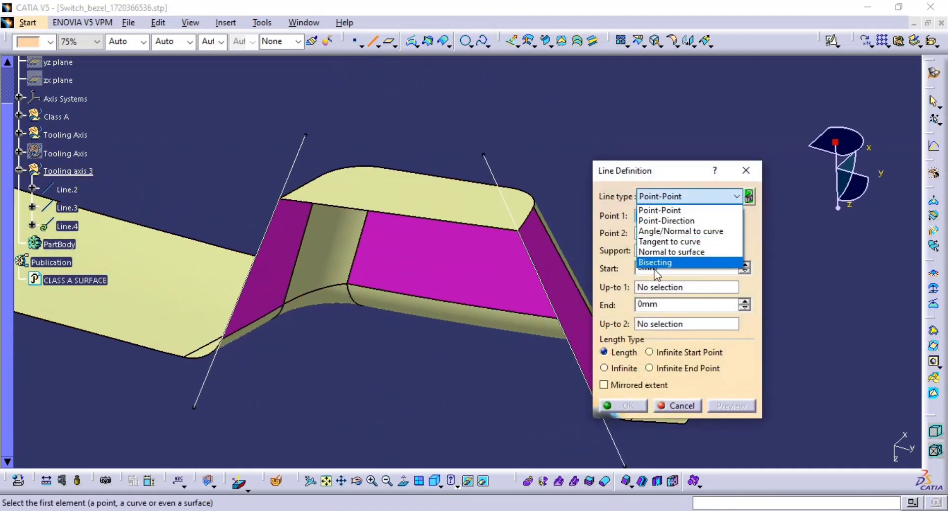
left_click(671, 269)
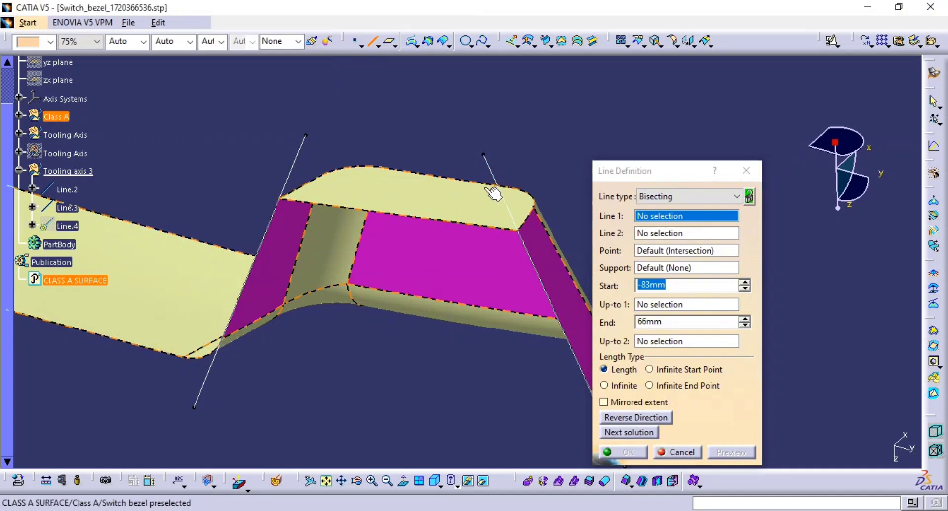
middle_click_drag(494, 193, 412, 207)
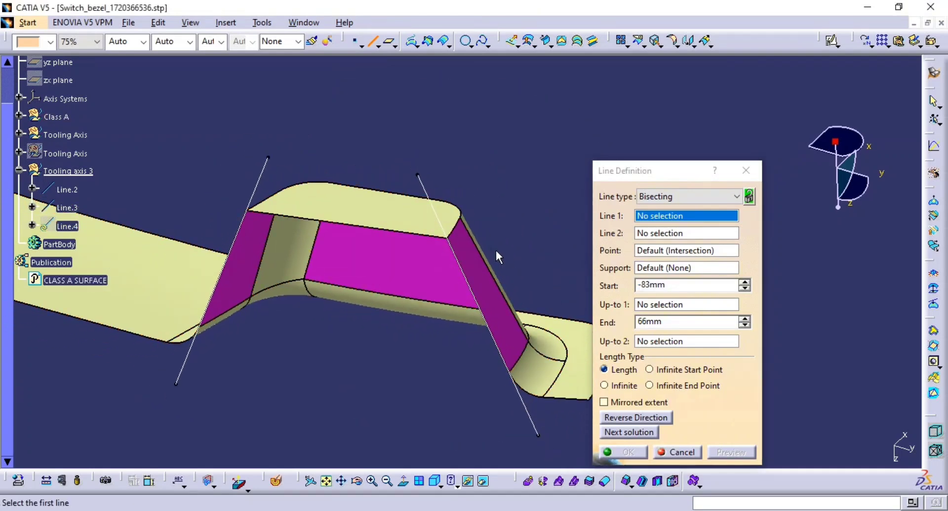
middle_click_drag(495, 250, 519, 242)
key("Escape")
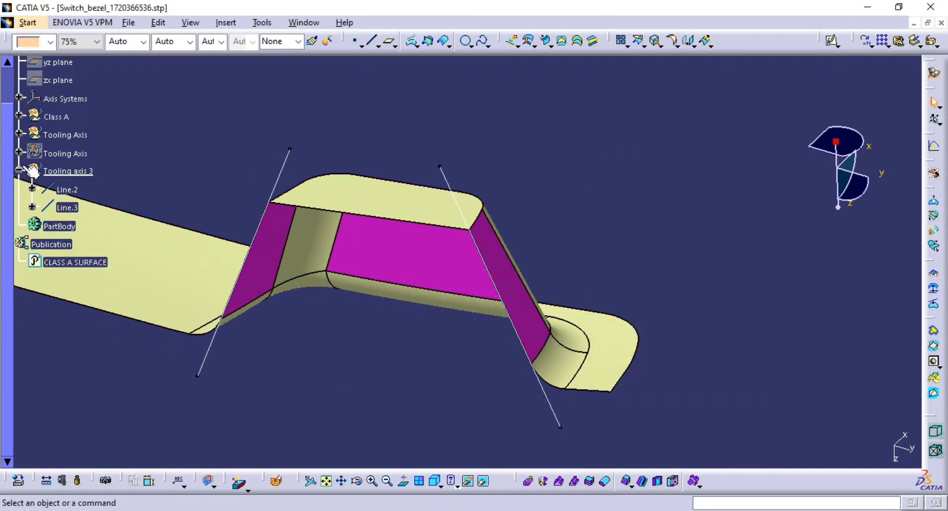
Step: Expand the first Tooling Axis set in the tree to review its contents
left_click(19, 152)
left_click(18, 153)
left_click(20, 134)
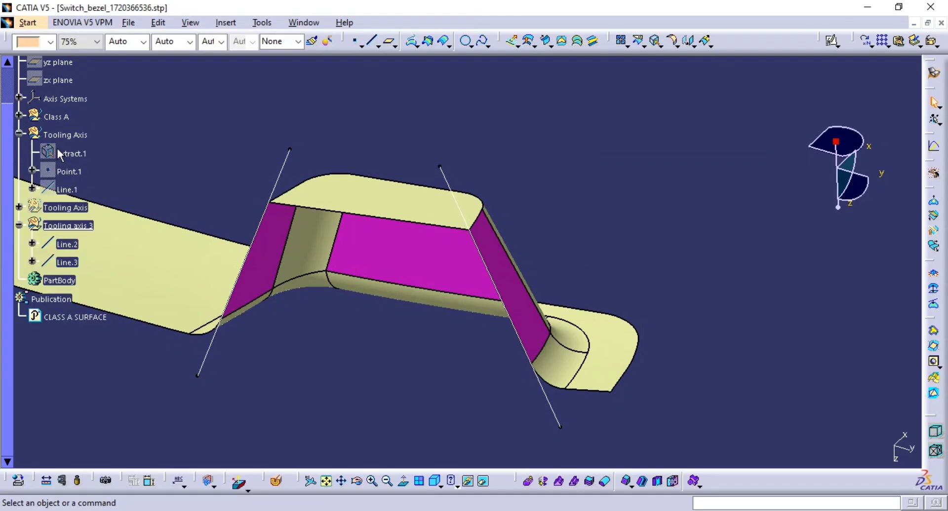
Step: Collapse the first Tooling Axis set and create a bisecting line between the two wall-edge lines, passing through Point.1
left_click(19, 134)
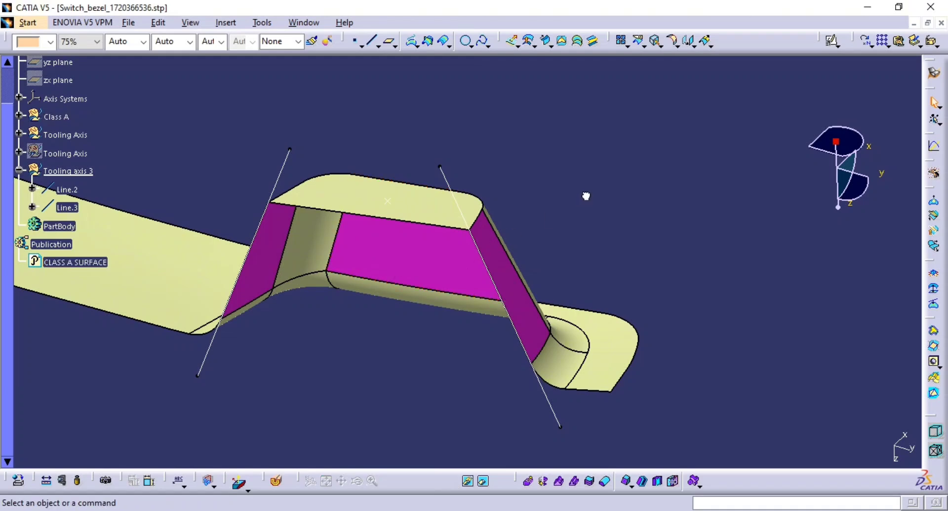
left_click(374, 42)
left_click(736, 197)
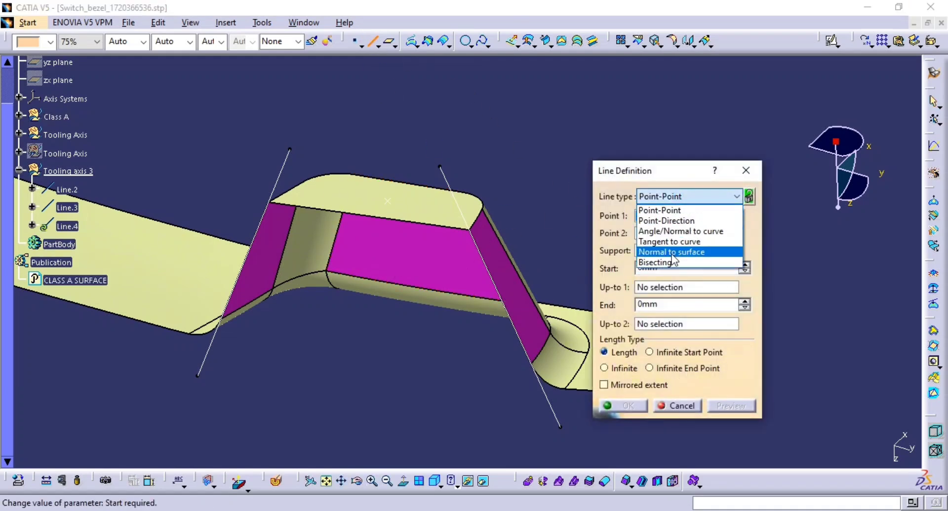
left_click(672, 262)
left_click(553, 415)
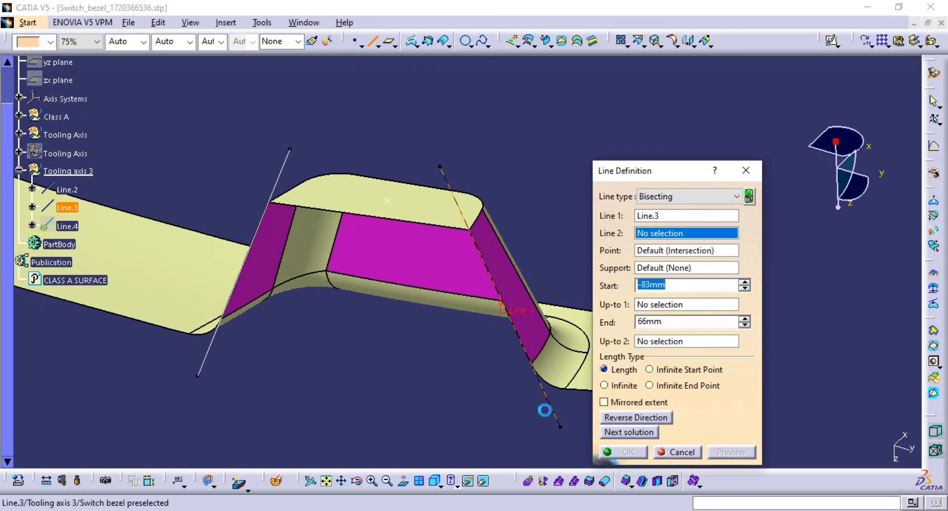
left_click(208, 360)
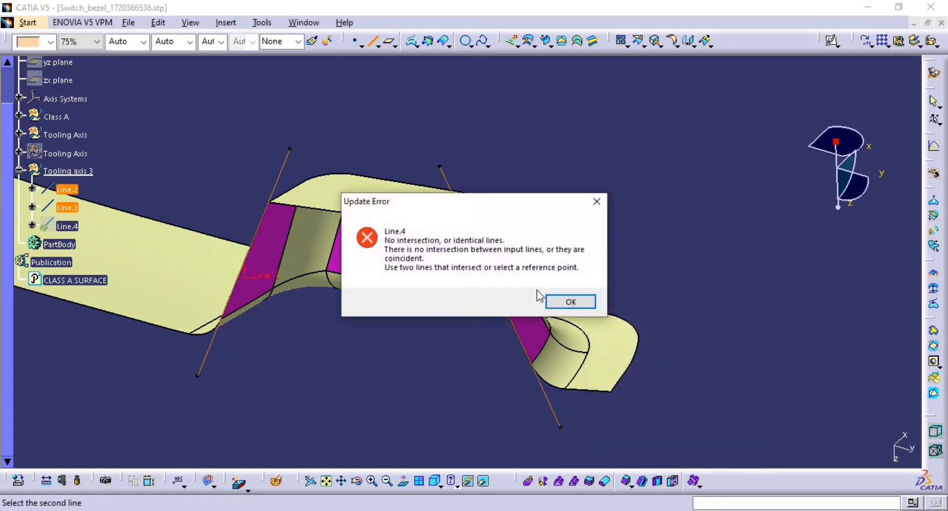
left_click(571, 302)
left_click(394, 206)
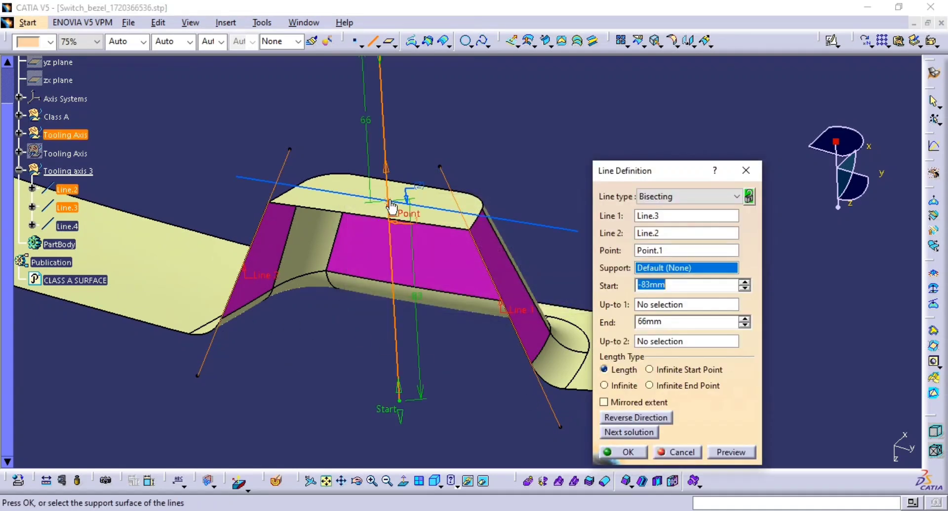
middle_click_drag(412, 301, 419, 370)
left_click(731, 452)
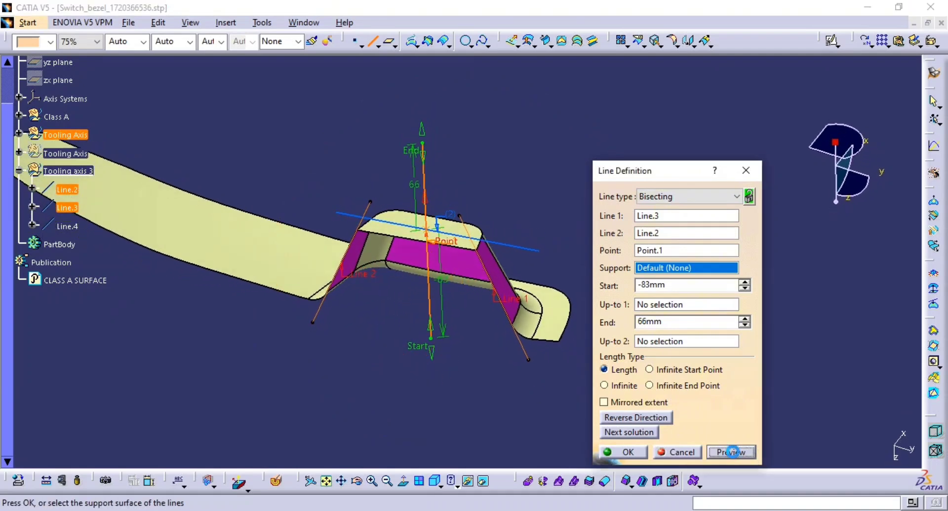
left_click(627, 452)
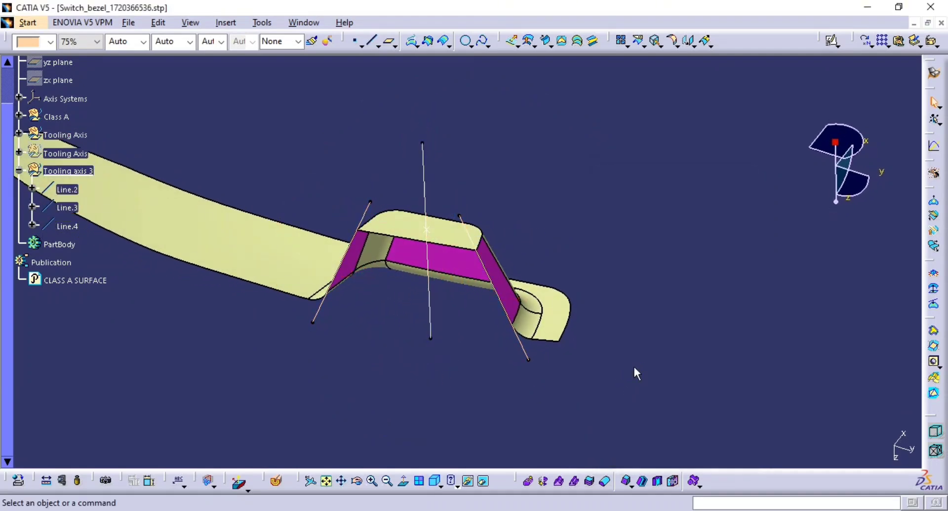
Step: Hide the two wall-edge lines so only the bisecting line remains visible
middle_click_drag(568, 351, 419, 333)
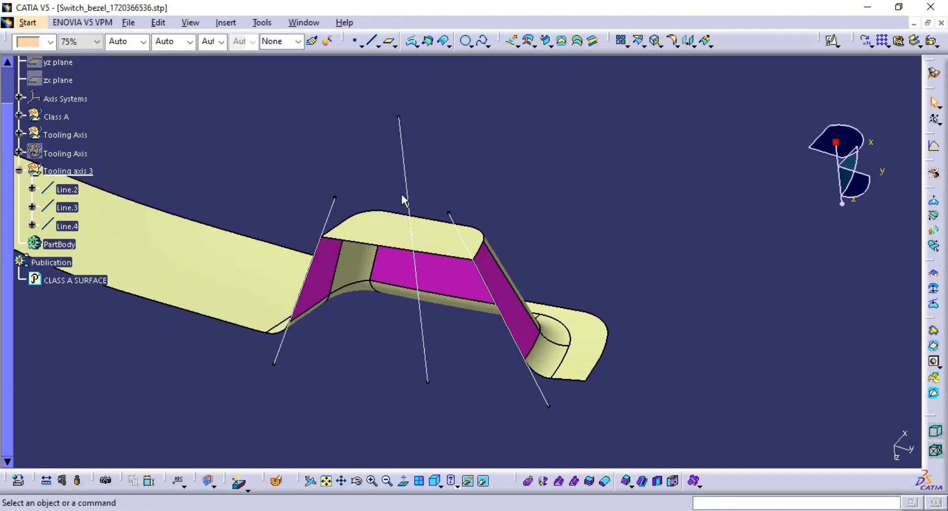
middle_click_drag(341, 297, 495, 337)
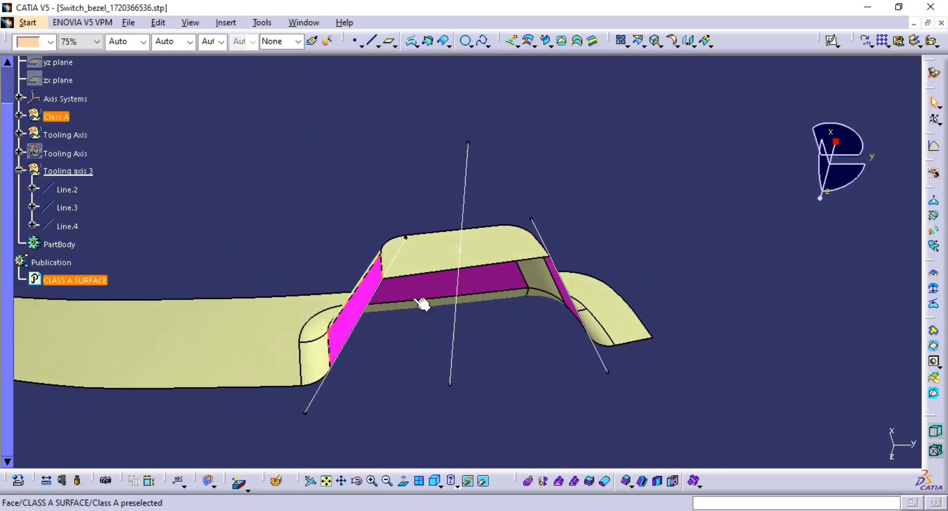
middle_click_drag(621, 310, 474, 327)
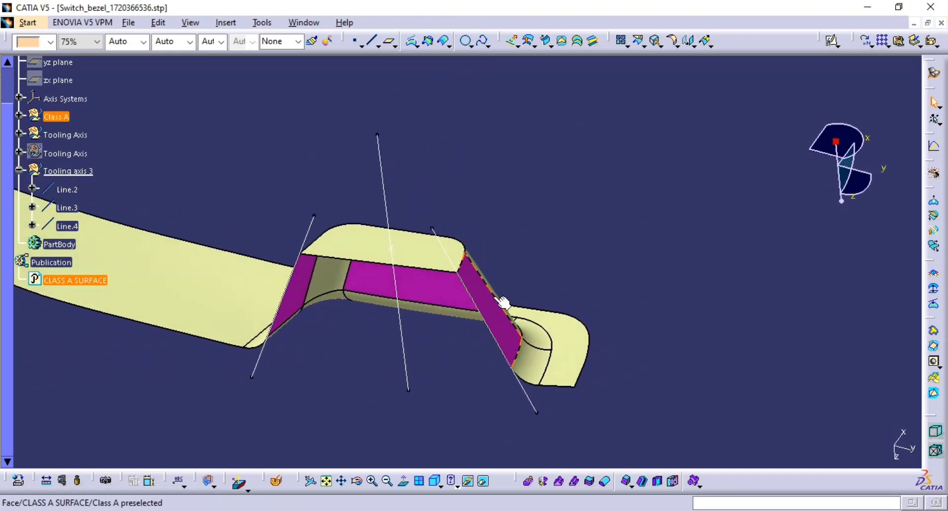
left_click(526, 397)
key("ctrl+h")
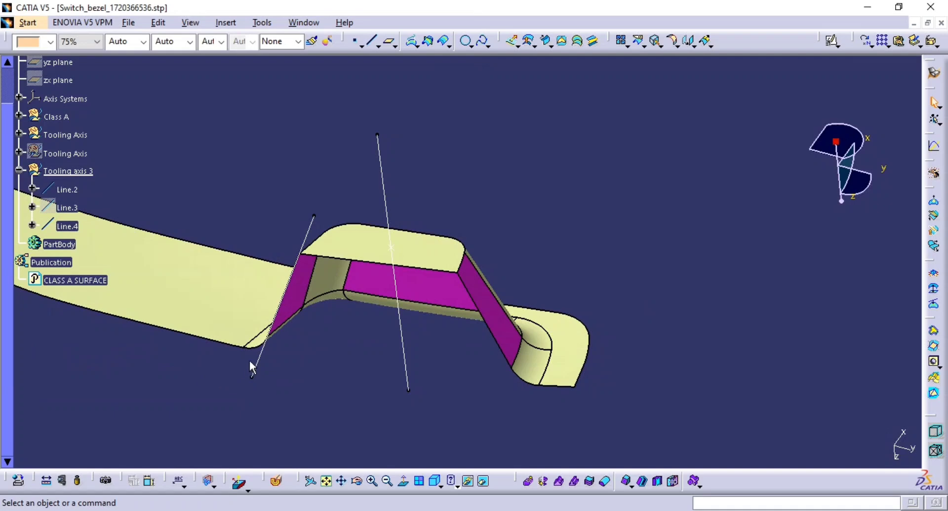
left_click(268, 356)
key("ctrl+h")
Step: Collapse the Tooling axis 3 set, expand Axis Systems and show Axis System.2 in the geometry
middle_click_drag(512, 332, 585, 373)
middle_click_drag(489, 366, 355, 368)
middle_click_drag(642, 359, 580, 328)
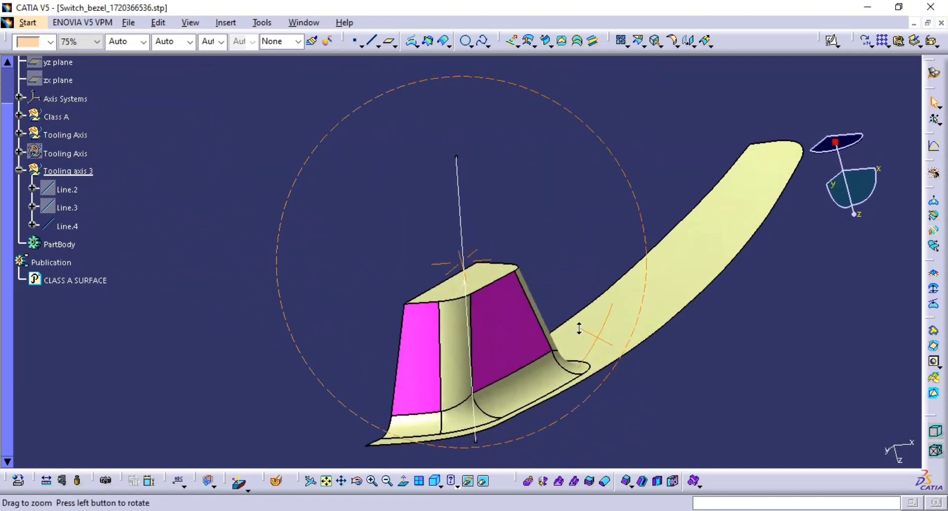
middle_click_drag(522, 307, 499, 359)
middle_click_drag(653, 336, 677, 291)
left_click(472, 326)
right_click(464, 328)
left_click(632, 374)
middle_click_drag(495, 349, 661, 341)
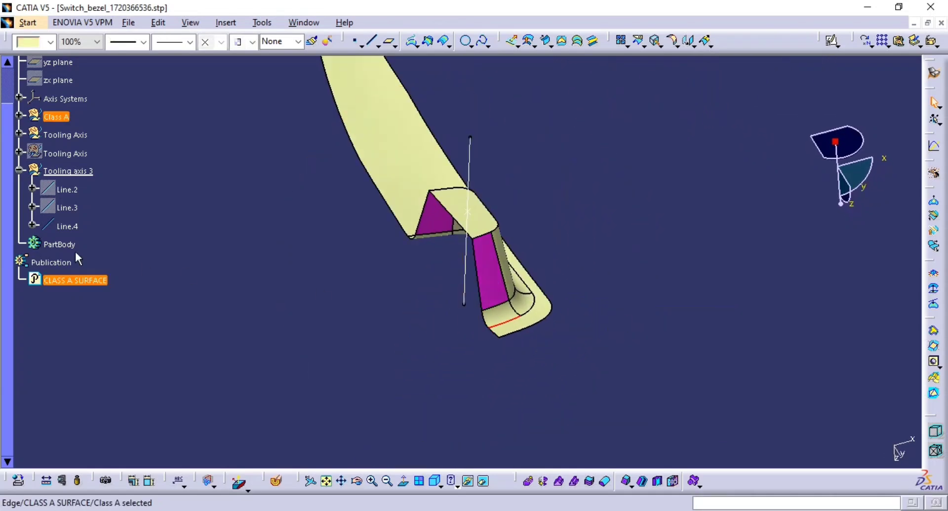
left_click(19, 169)
left_click(19, 152)
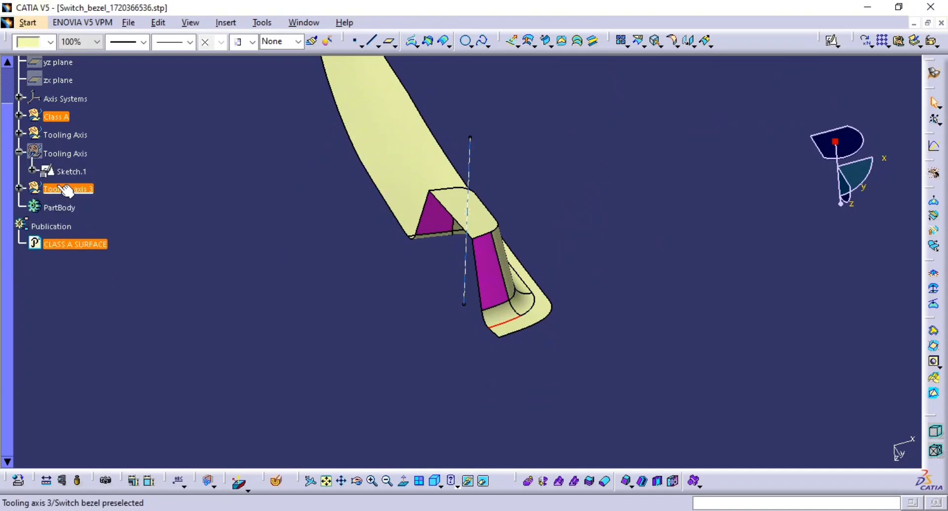
left_click(20, 97)
left_click(75, 136)
key("space")
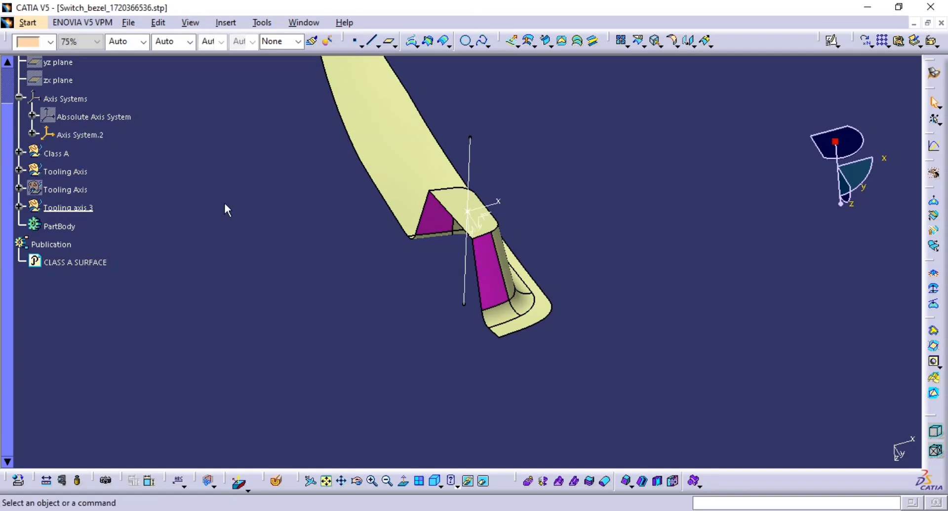
middle_click_drag(225, 202, 242, 166)
middle_click_drag(346, 225, 346, 231)
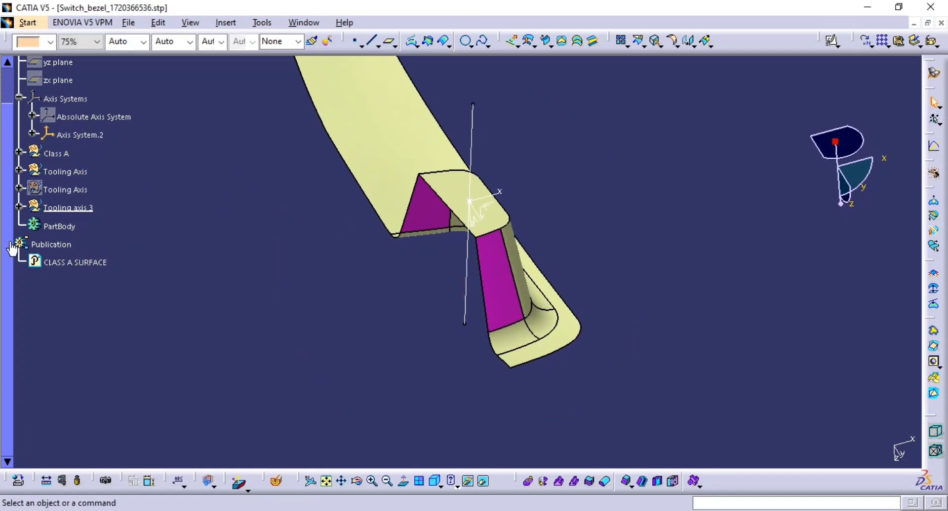
left_click(20, 208)
middle_click_drag(528, 303, 565, 252)
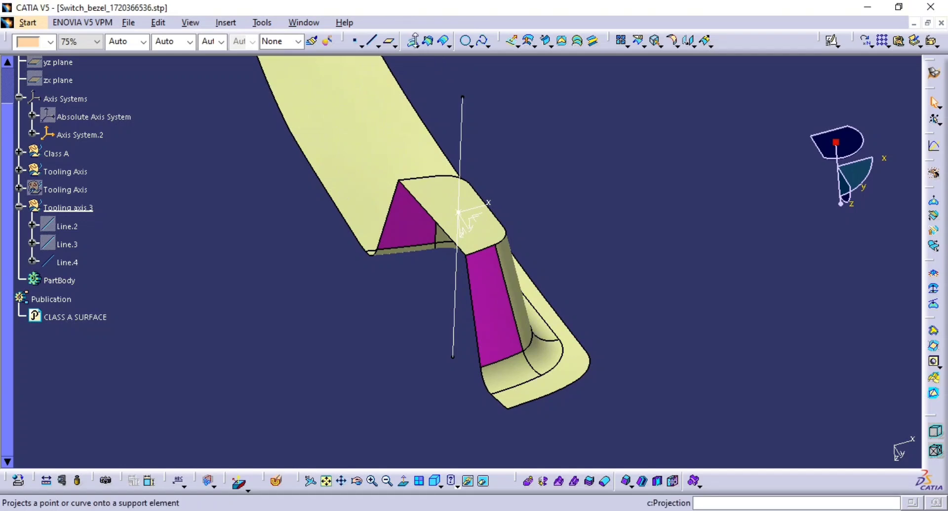
left_click(428, 42)
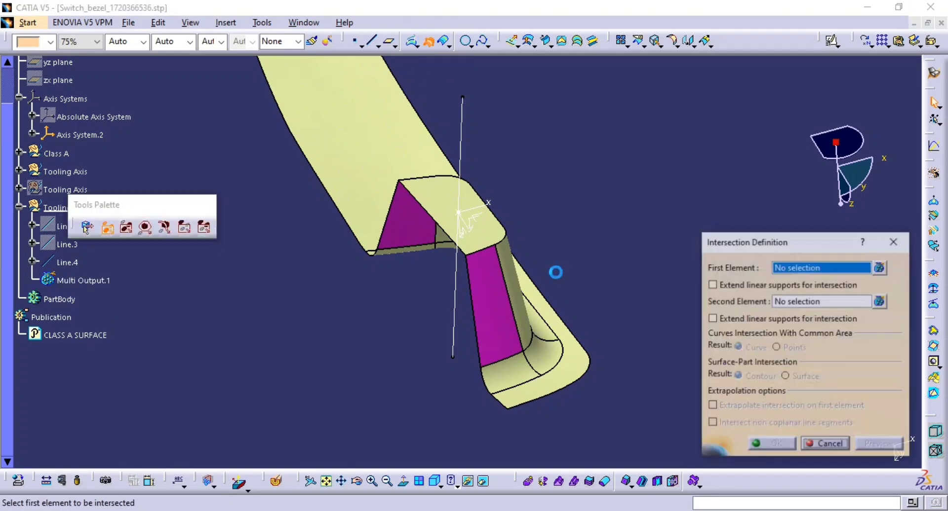
left_click(378, 149)
middle_click_drag(588, 265, 596, 214)
middle_click_drag(474, 190, 411, 181)
left_click(476, 197)
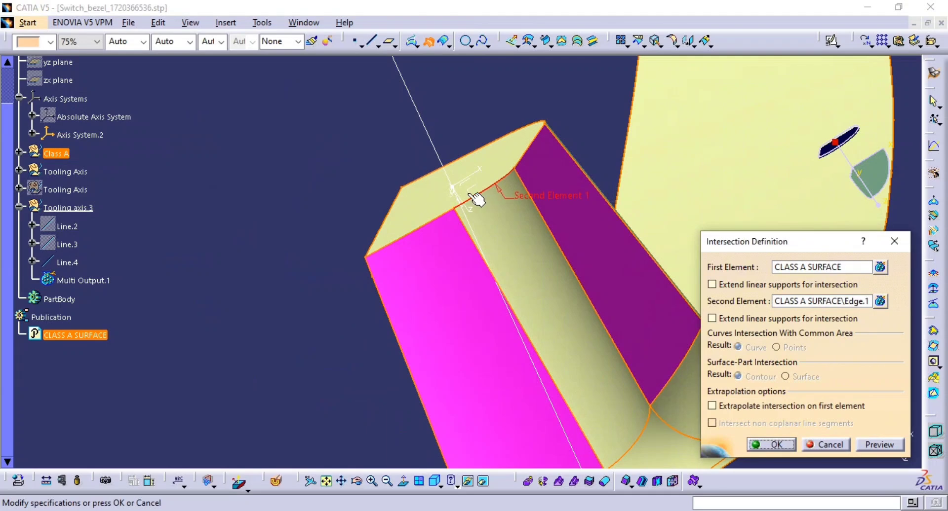
left_click(827, 446)
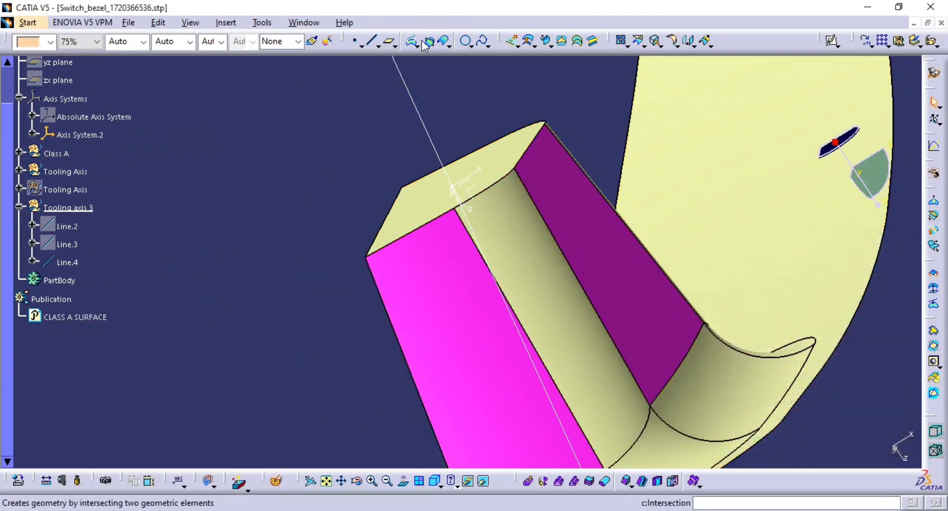
Step: Intersect Axis System.2's ZX plane with the class A surface, keeping all sub-elements of the result
left_click(427, 42)
left_click(473, 189)
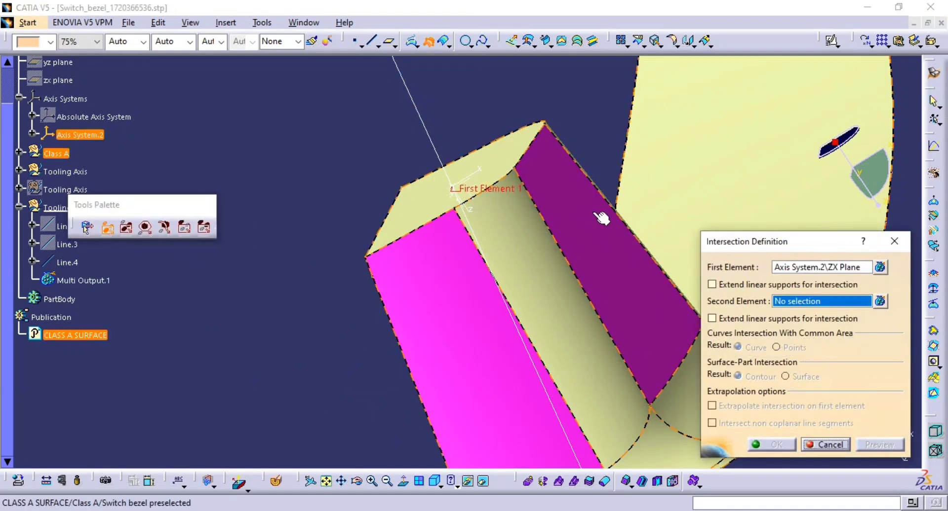
left_click(550, 218)
middle_click_drag(516, 226, 623, 299)
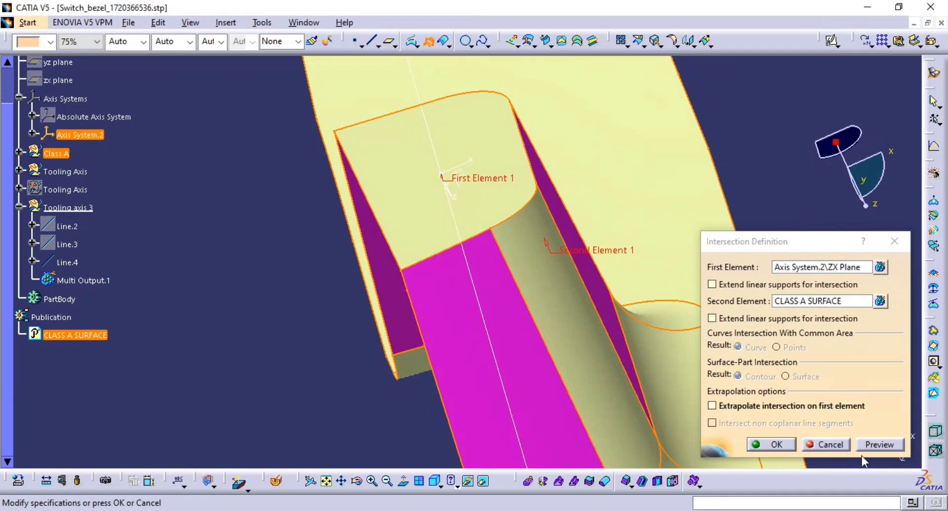
left_click(884, 445)
middle_click_drag(410, 178, 541, 303)
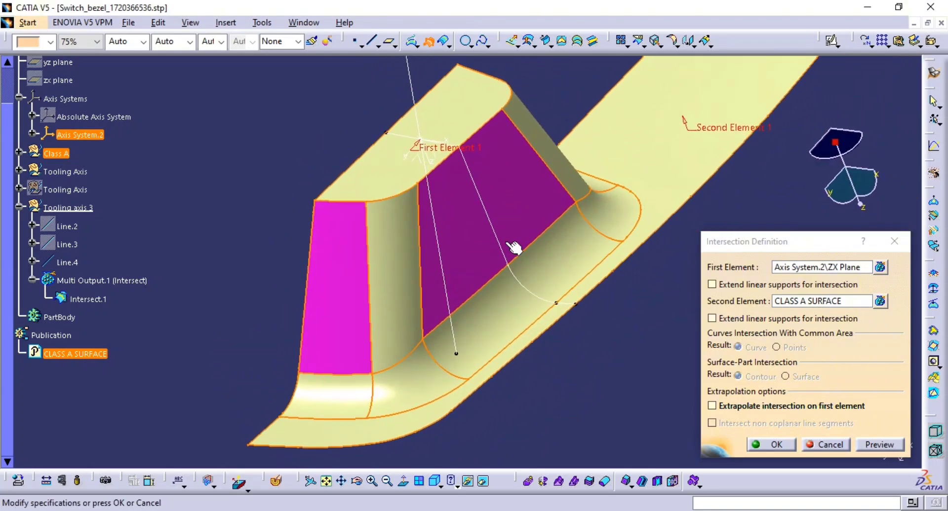
left_click(770, 445)
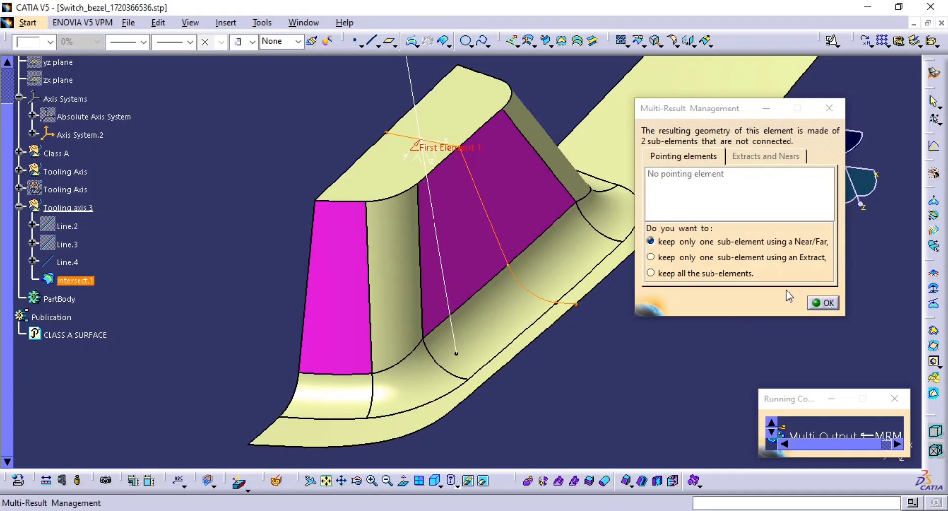
left_click(727, 280)
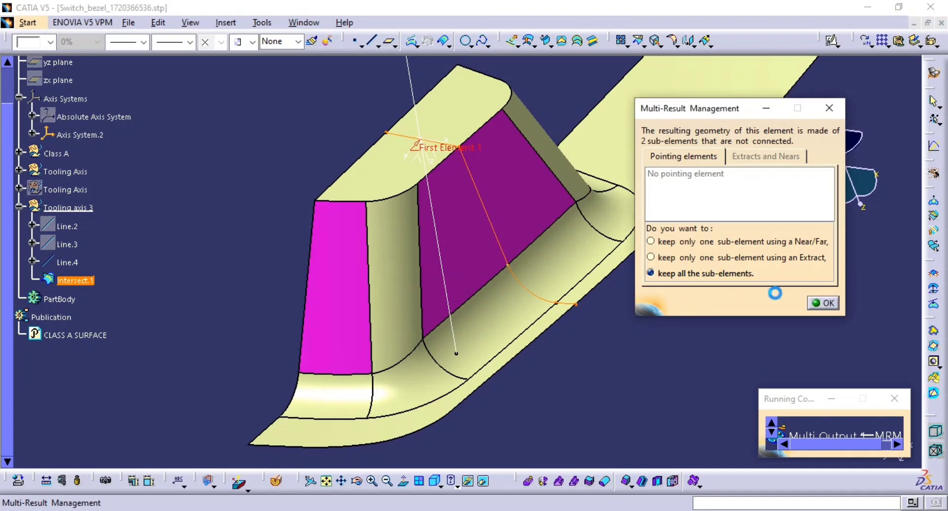
left_click(822, 304)
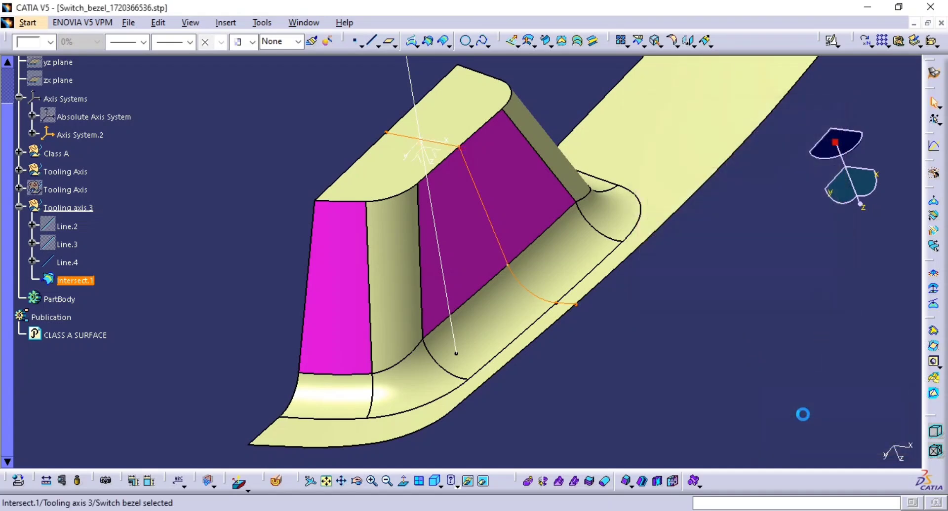
Step: Create a point-to-point line between the intersection curve's two vertices, extended 28 mm at the end
left_click(705, 387)
middle_click_drag(604, 343, 584, 396)
middle_click(463, 250)
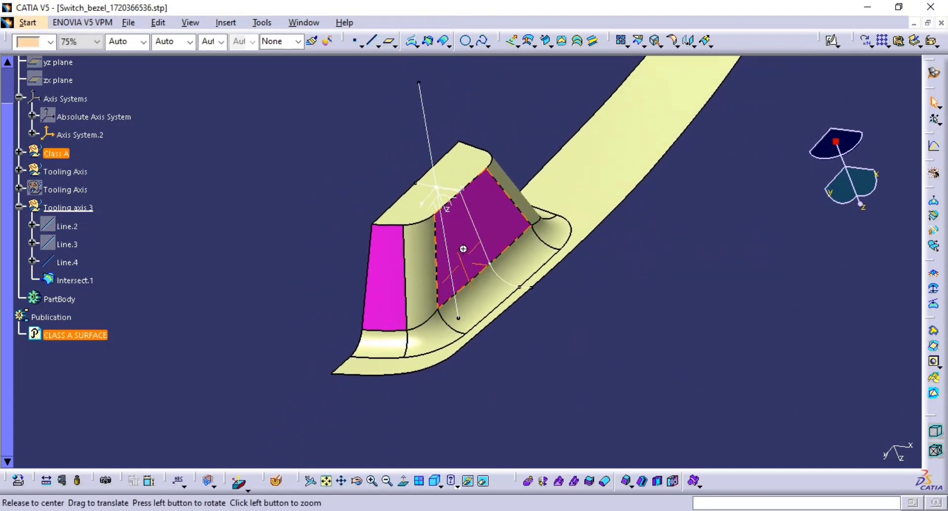
middle_click_drag(464, 249, 512, 267)
middle_click_drag(560, 300, 636, 288)
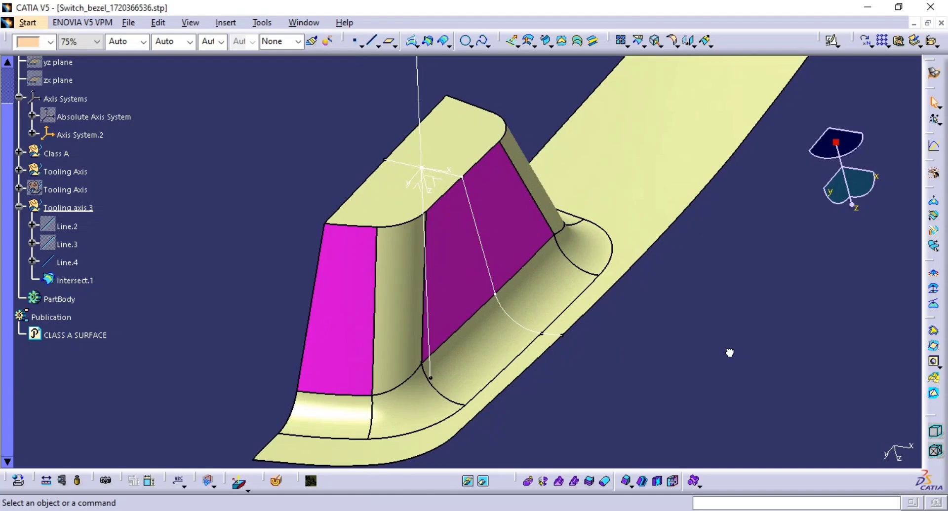
left_click(372, 49)
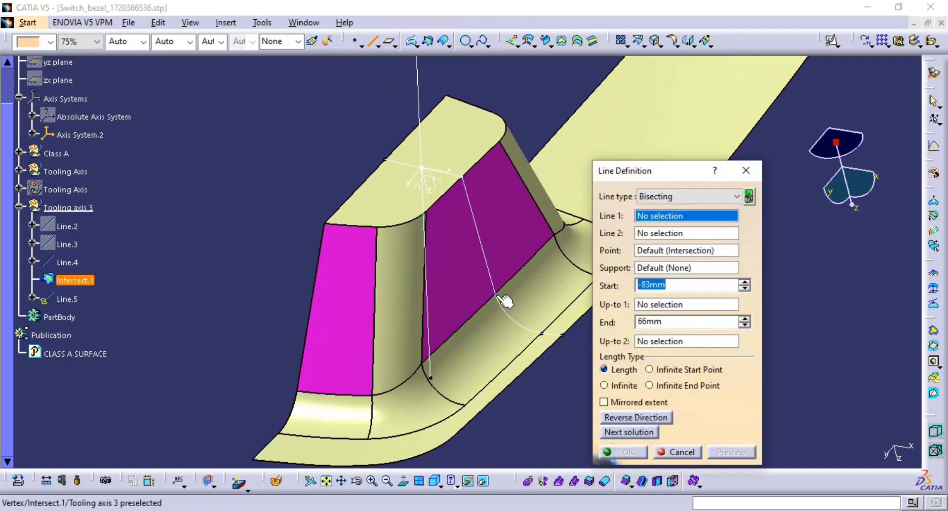
left_click(496, 294)
left_click(461, 174)
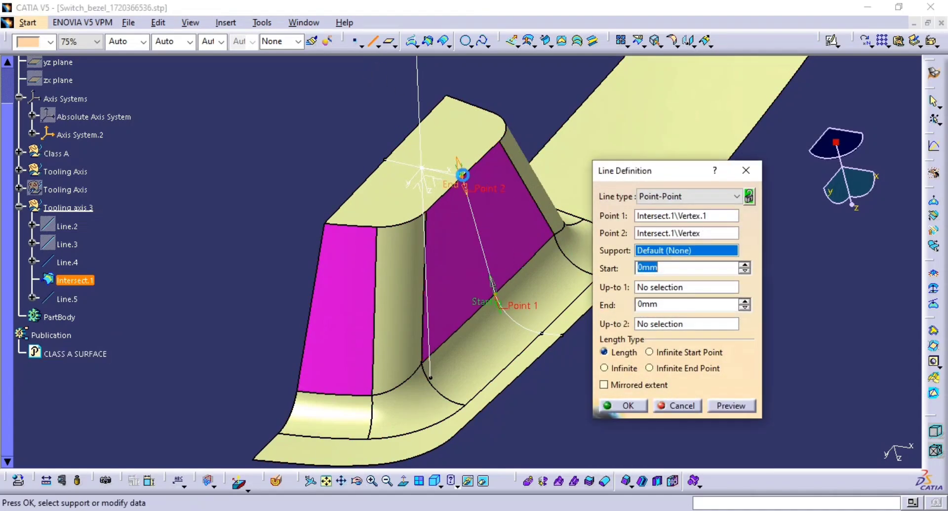
left_click_drag(462, 175, 451, 95)
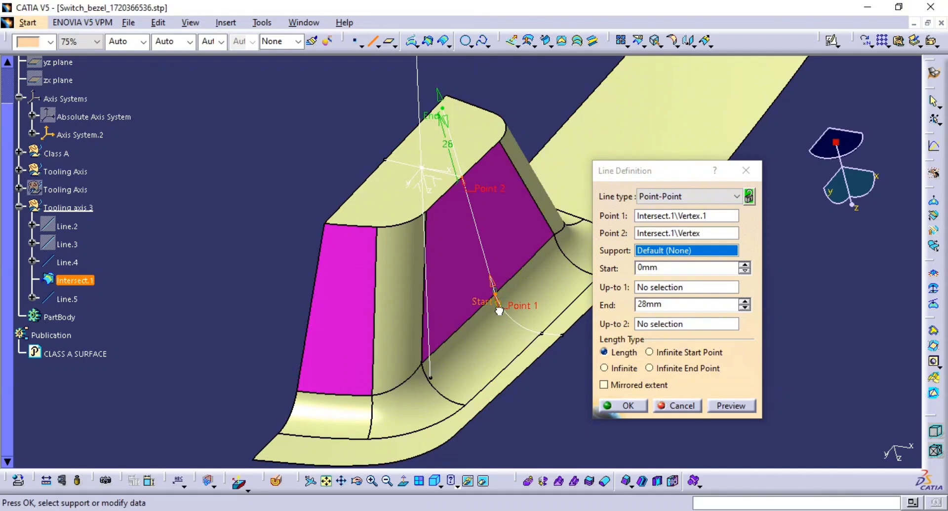
left_click(621, 406)
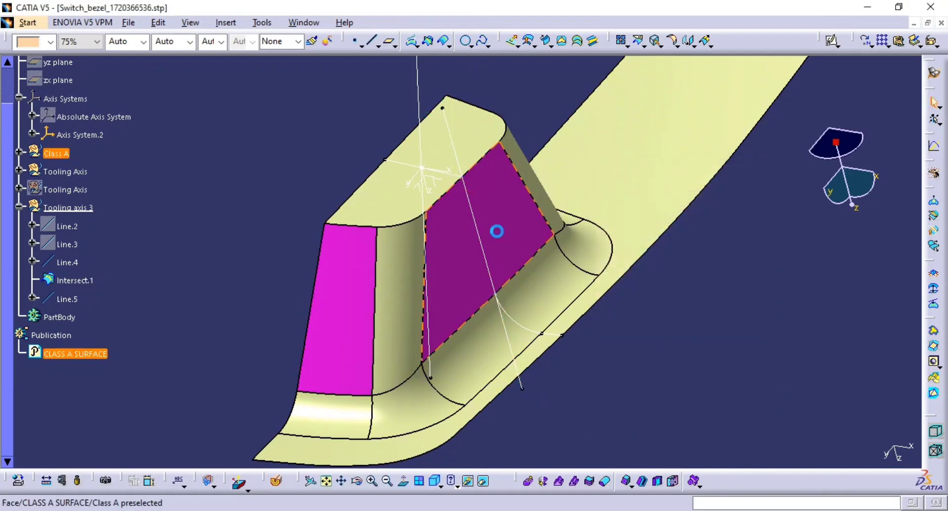
Step: Set the bisecting line's colour to dark green
left_click(422, 93)
middle_click_drag(406, 110, 460, 190)
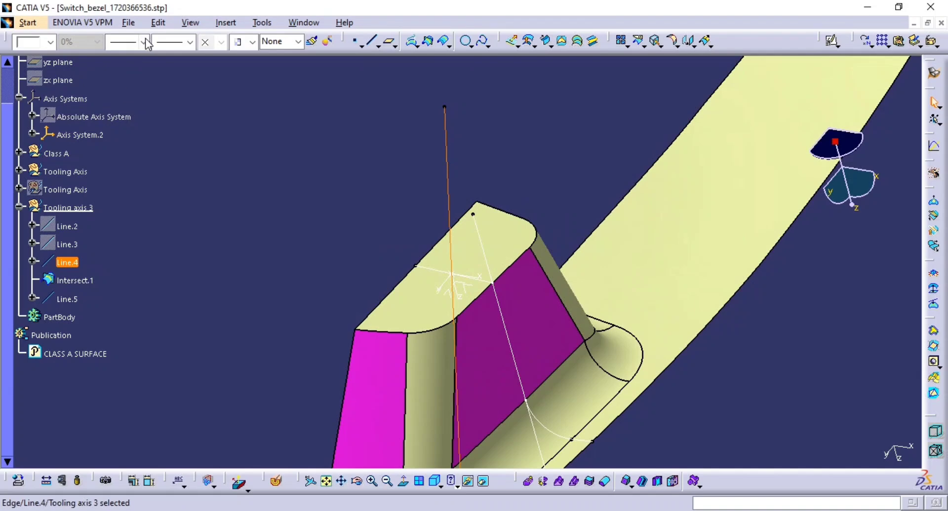
left_click(50, 42)
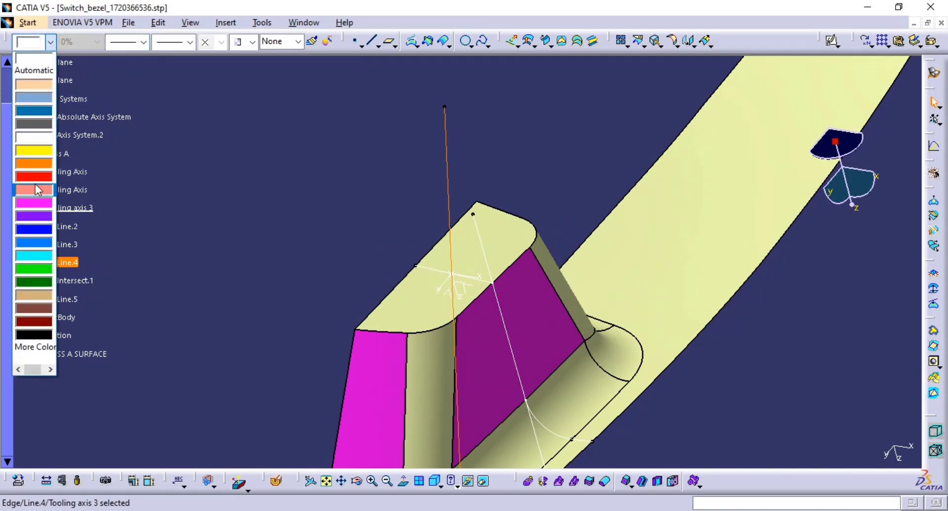
left_click(35, 188)
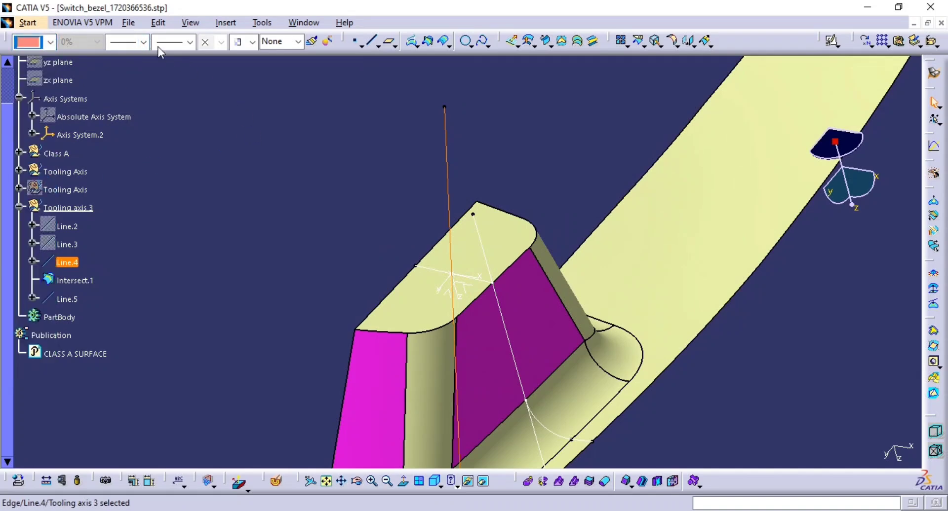
left_click(50, 43)
left_click(35, 282)
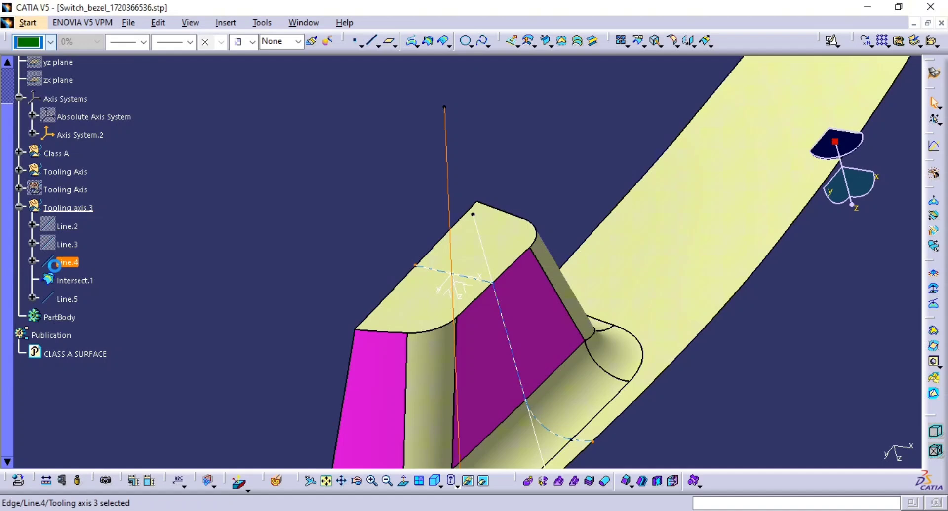
Step: Set the bisecting line's thickness to 1 mm and its line type to 4
left_click(144, 42)
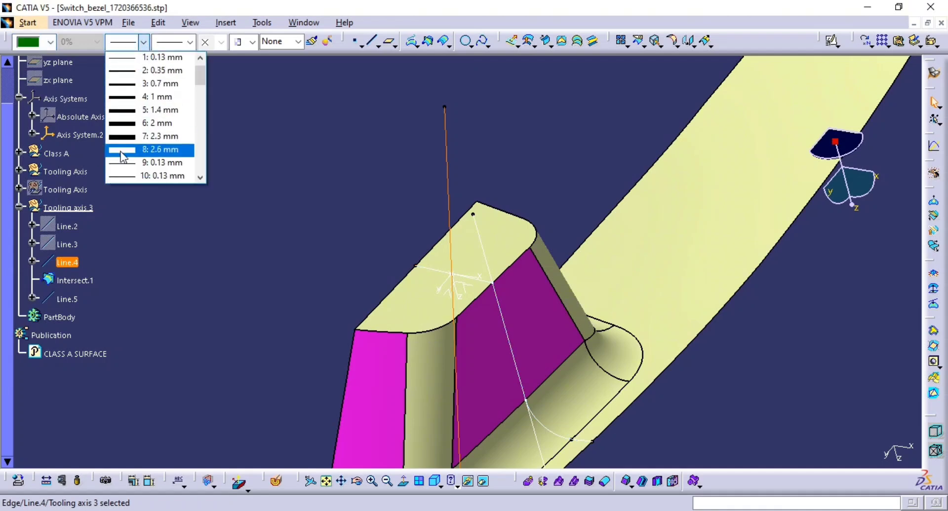
left_click(154, 98)
left_click(189, 42)
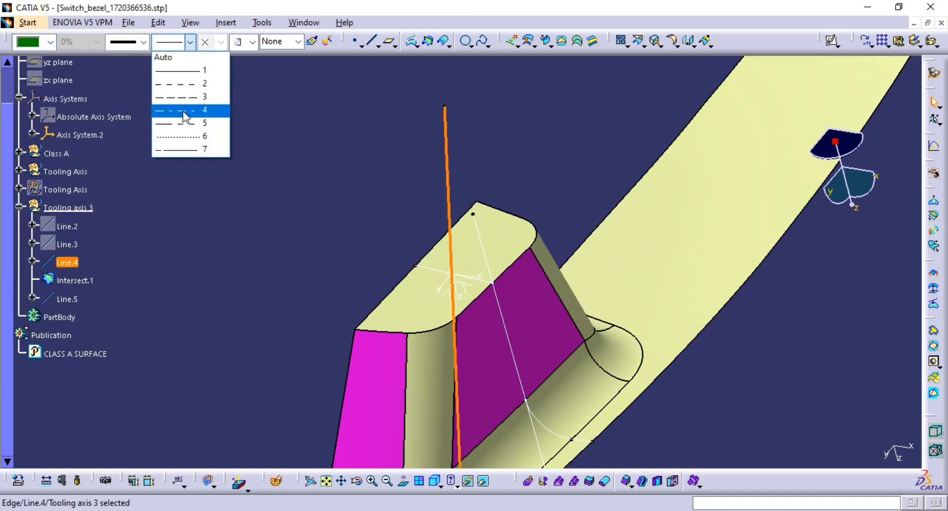
left_click(182, 110)
left_click(318, 168)
mouse_move(475, 234)
middle_mouse_down()
mouse_move(480, 240)
mouse_move(446, 274)
mouse_move(365, 246)
mouse_move(447, 276)
mouse_move(534, 335)
mouse_move(478, 275)
mouse_move(403, 277)
mouse_move(420, 275)
mouse_move(417, 246)
mouse_move(458, 207)
mouse_move(673, 157)
mouse_move(582, 182)
mouse_move(582, 169)
middle_mouse_up()
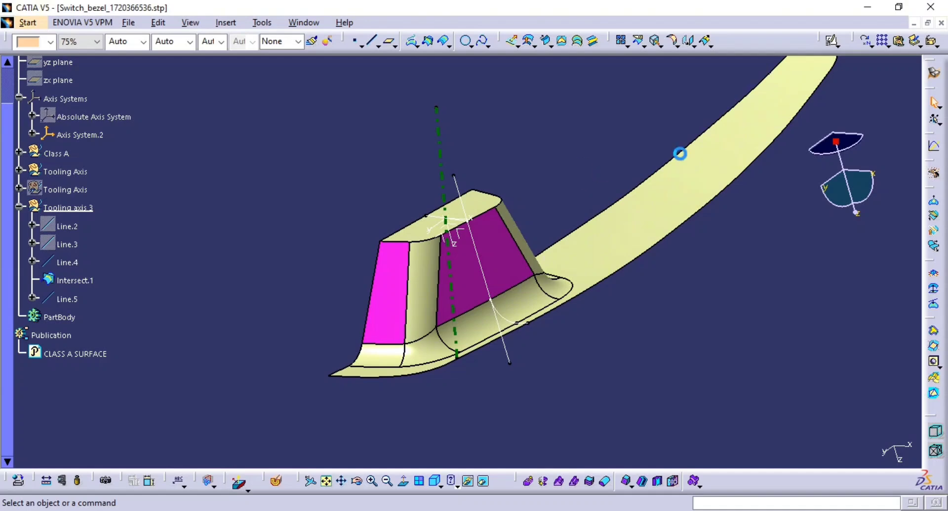
middle_click_drag(617, 267, 599, 226)
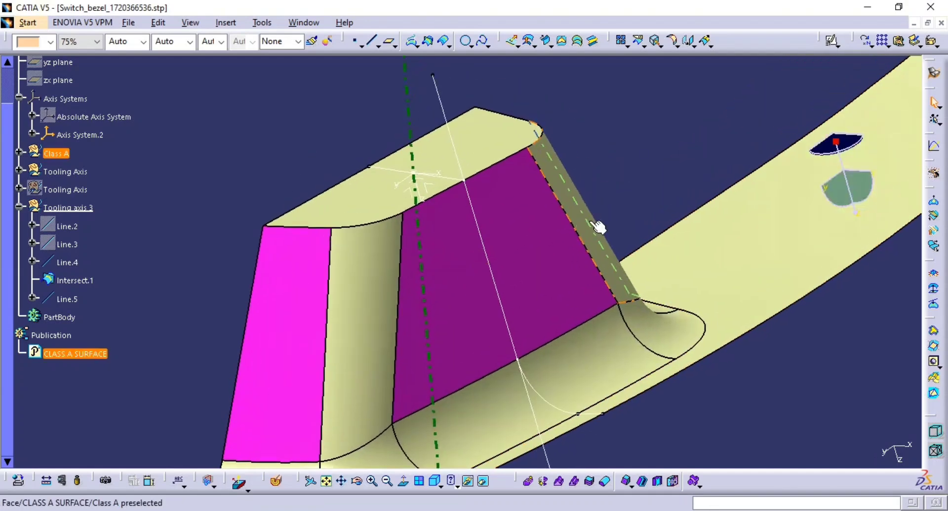
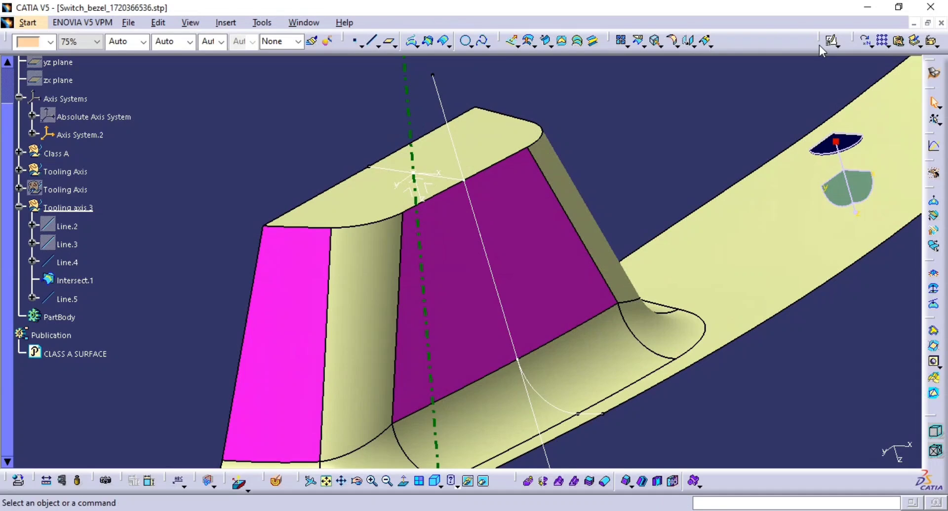
Step: Create a positioned sketch on Axis System.2's ZX plane, with origin projected from Point.1 and Reverse V and Swap enabled
left_click(831, 41)
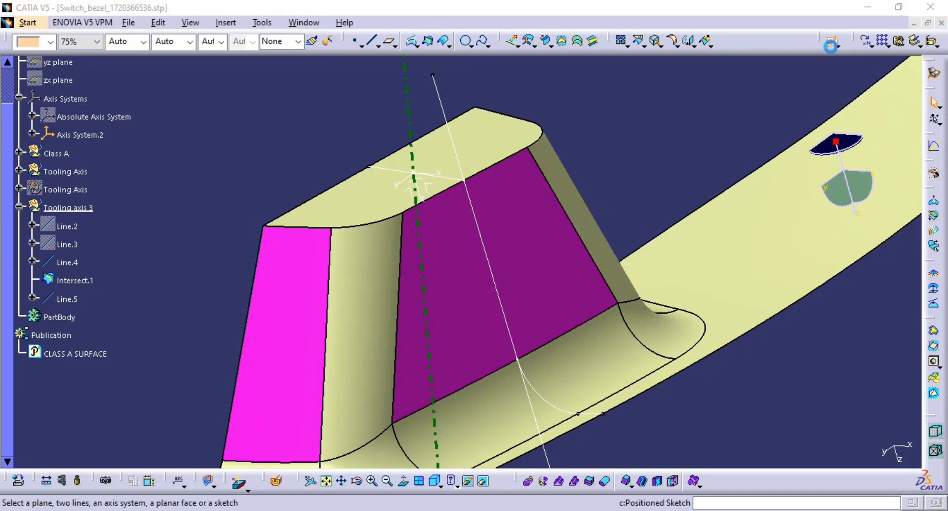
left_click(435, 192)
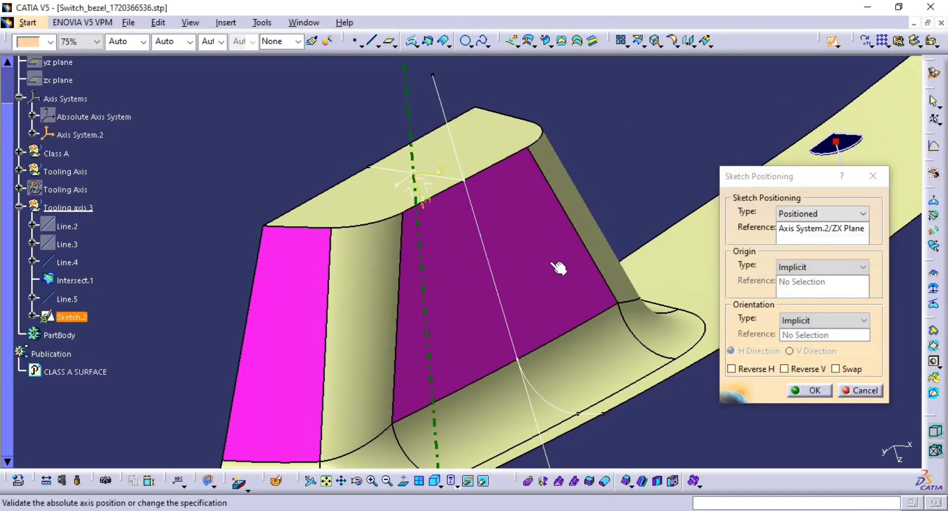
left_click(803, 267)
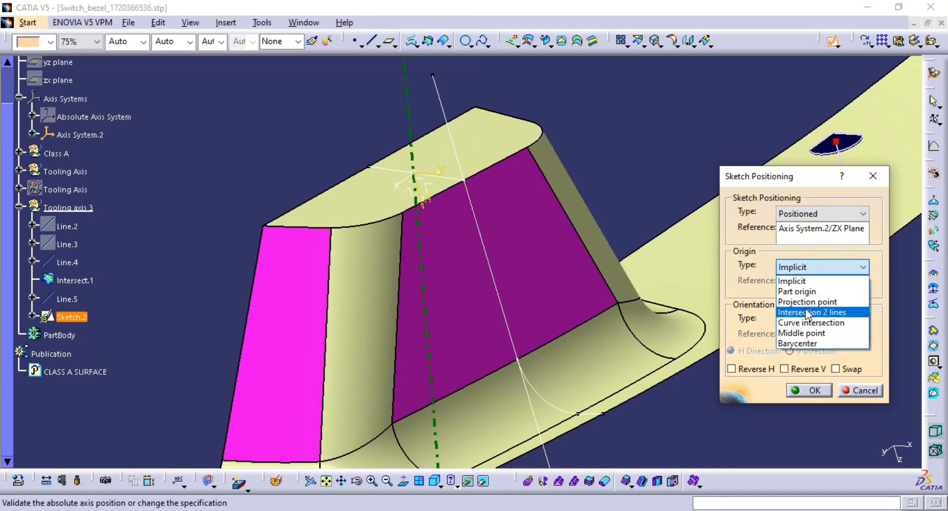
left_click(807, 298)
left_click(411, 174)
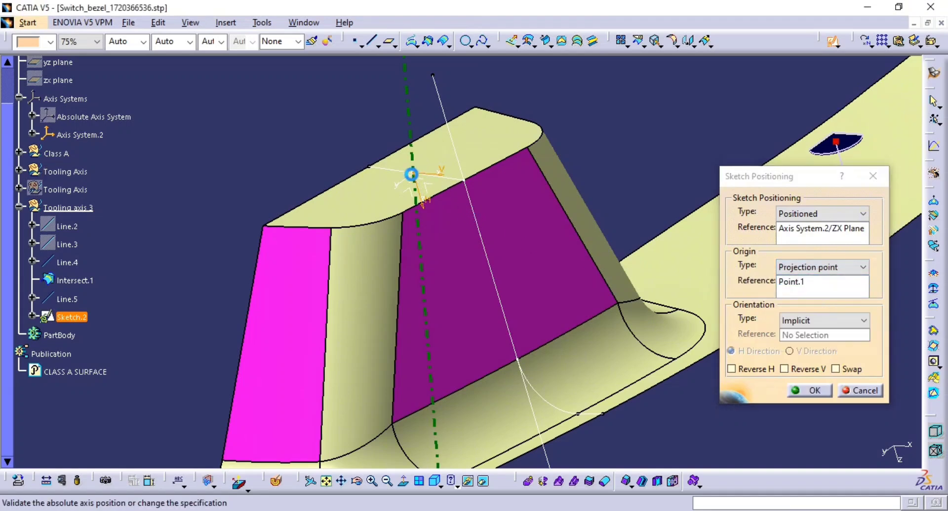
left_click(849, 372)
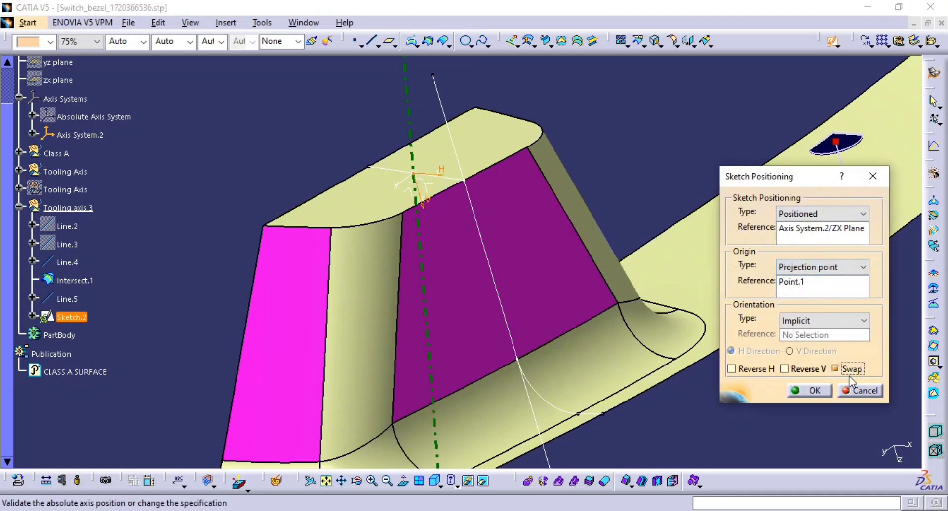
left_click(810, 392)
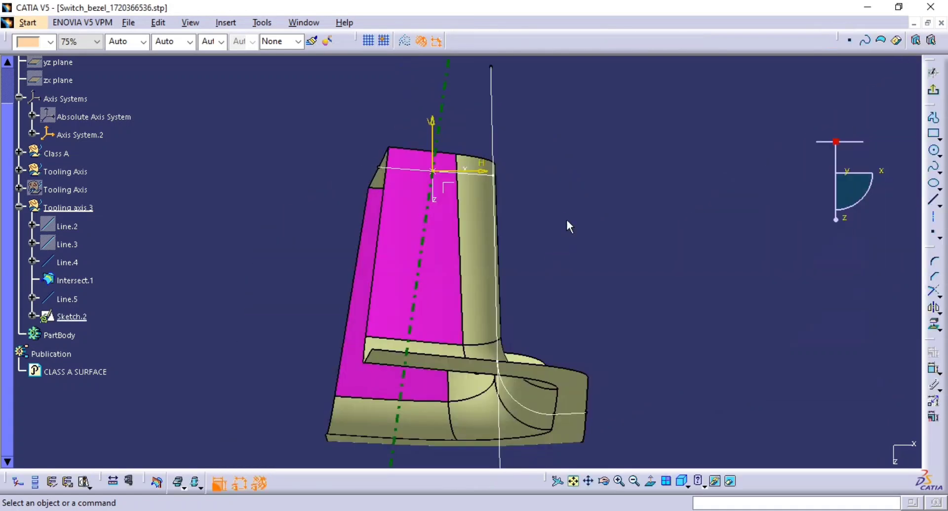
Step: Sketch an inclined line running alongside the bezel's side wall
middle_click_drag(568, 225, 577, 303)
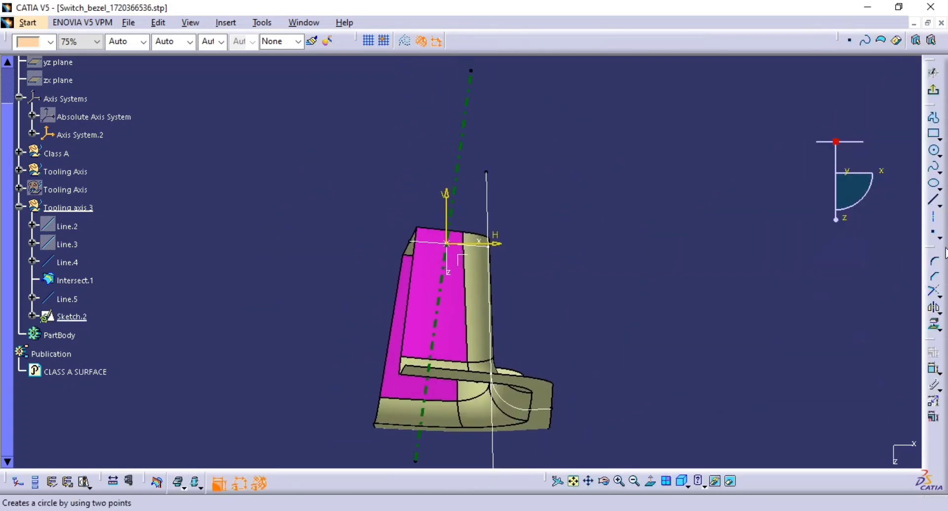
left_click(935, 204)
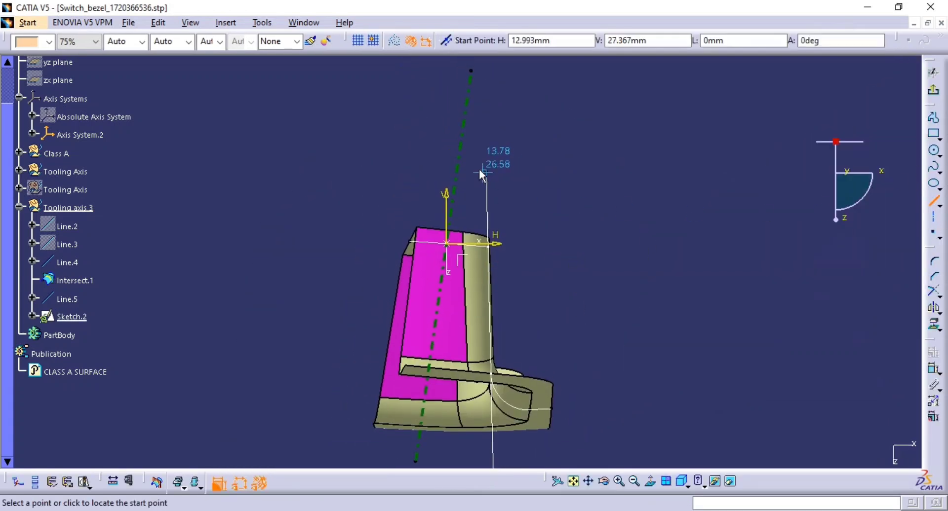
left_click(454, 139)
left_click(350, 342)
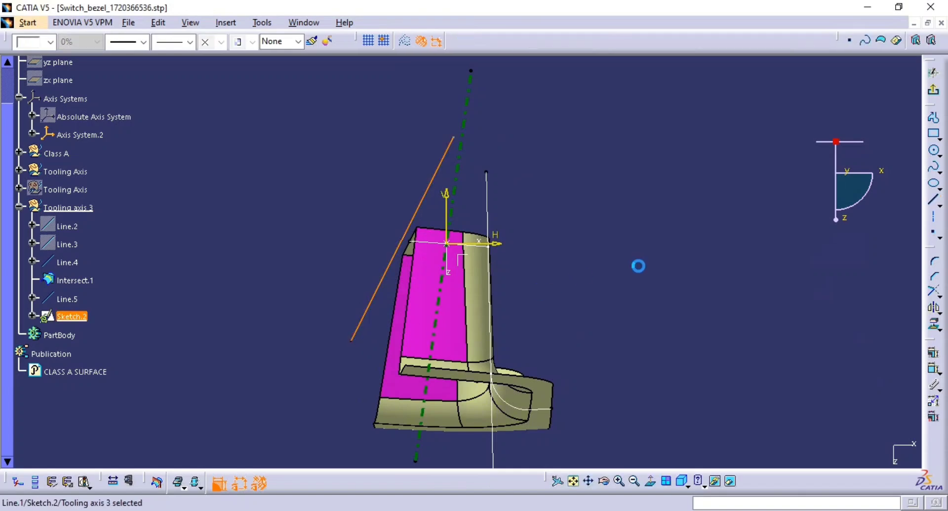
left_click(61, 264)
left_click(715, 481)
middle_click_drag(771, 270, 768, 233)
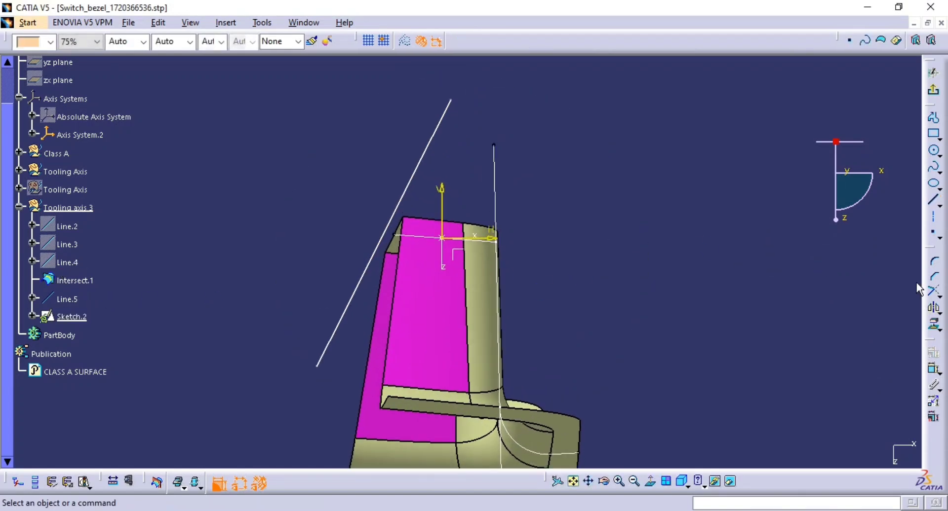
Step: Dimension the sketched line's angle to the vertical axis and set it to 3°
left_click(933, 371)
left_click(390, 214)
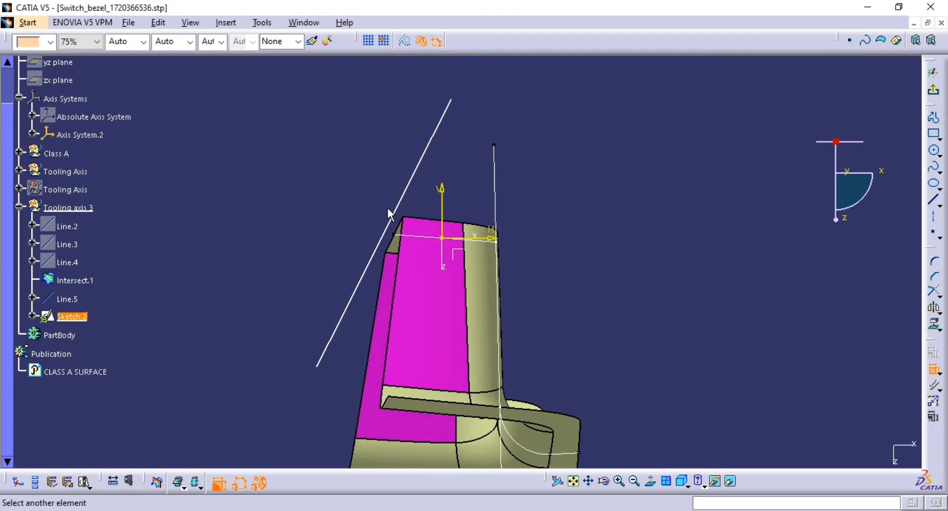
left_click(402, 216)
right_click(364, 178)
left_click(402, 238)
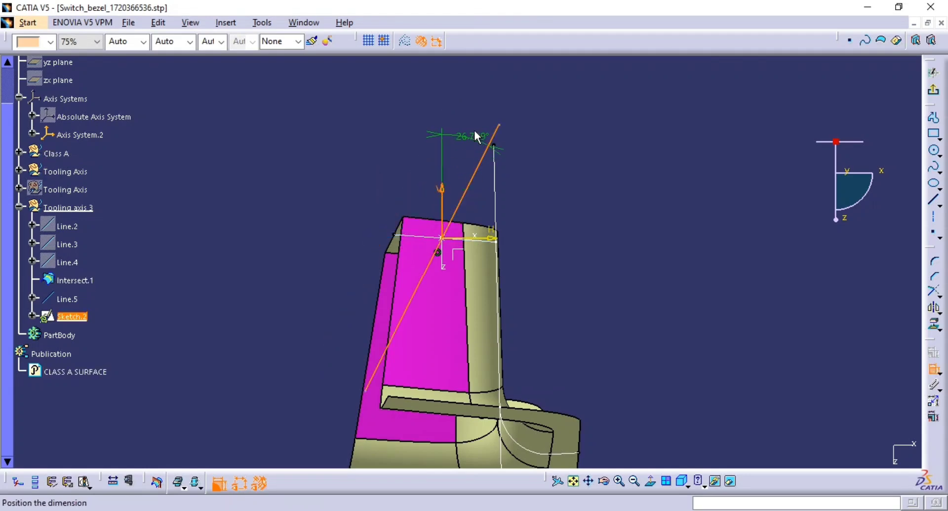
left_click(472, 105)
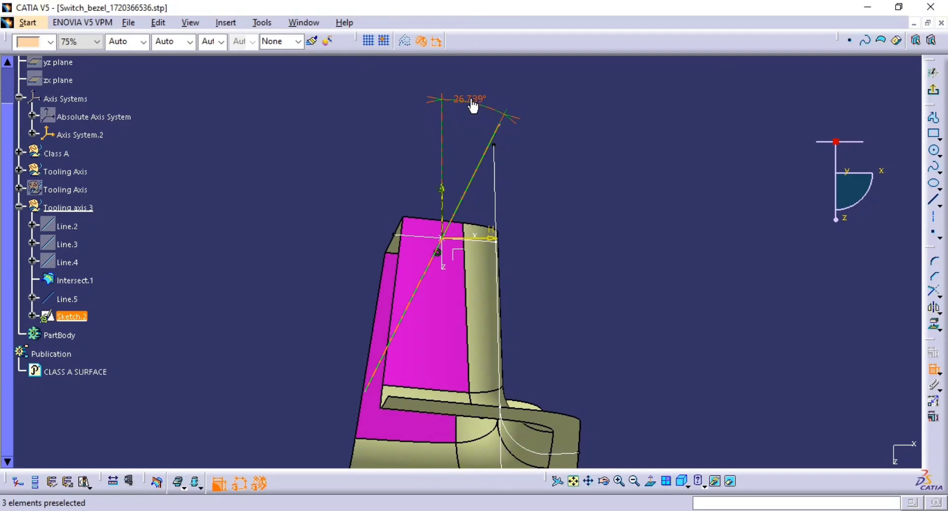
double_click(471, 102)
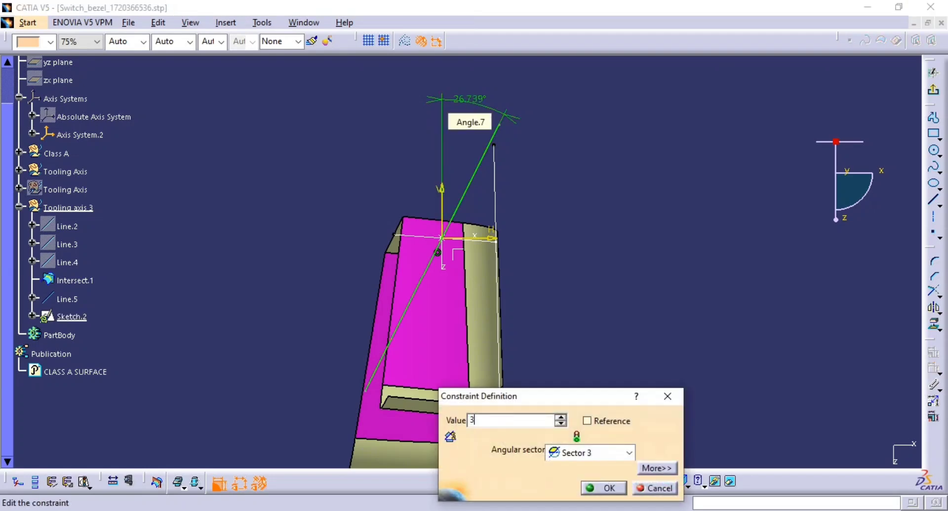
type("3")
key("Return")
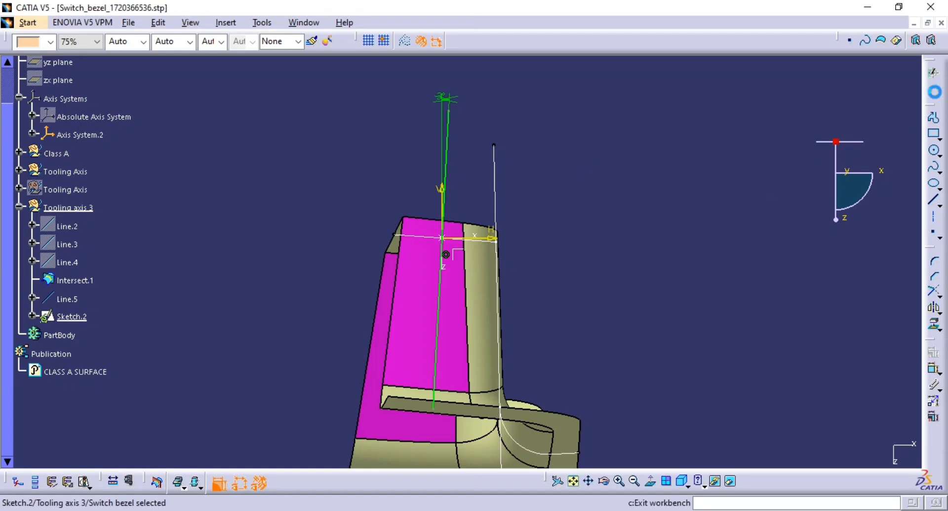
Step: Leave the sketch, reopen it and delete the inclined line
left_click(933, 73)
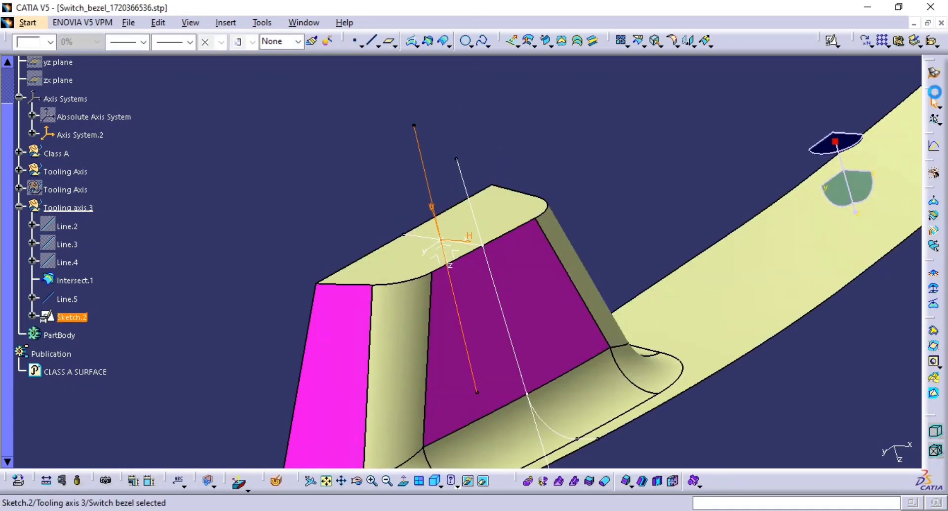
left_click(424, 163)
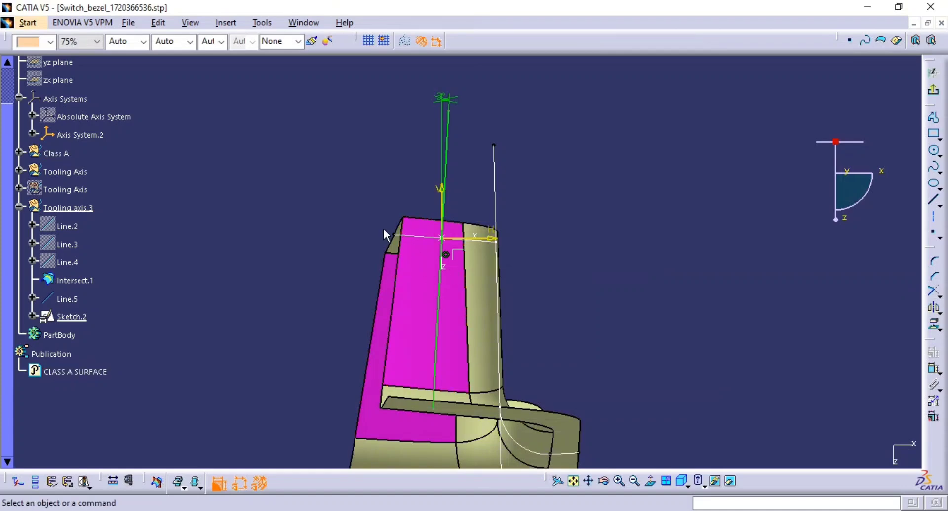
left_click(448, 155)
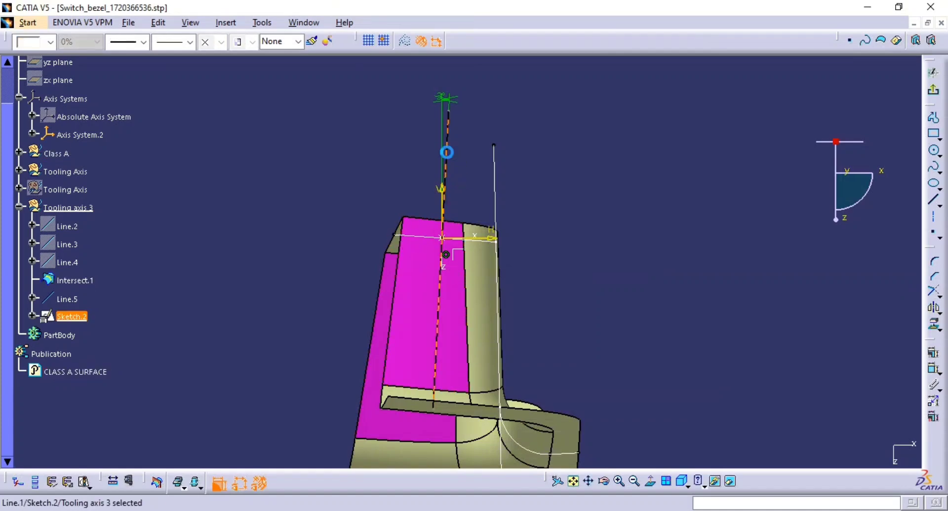
key("Delete")
Step: Sketch a new line along the bezel's side edge and make it coincident with that edge
left_click(933, 203)
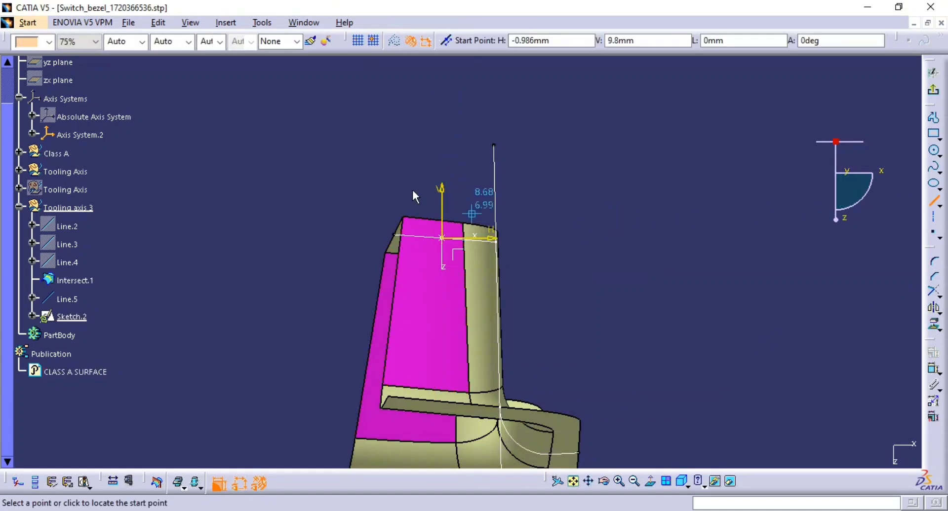
left_click(423, 133)
left_click(309, 375)
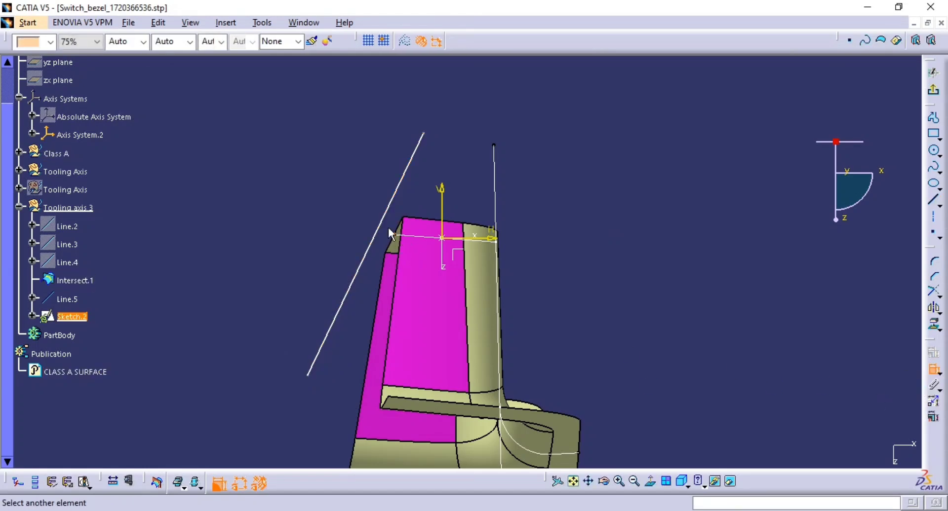
right_click(351, 211)
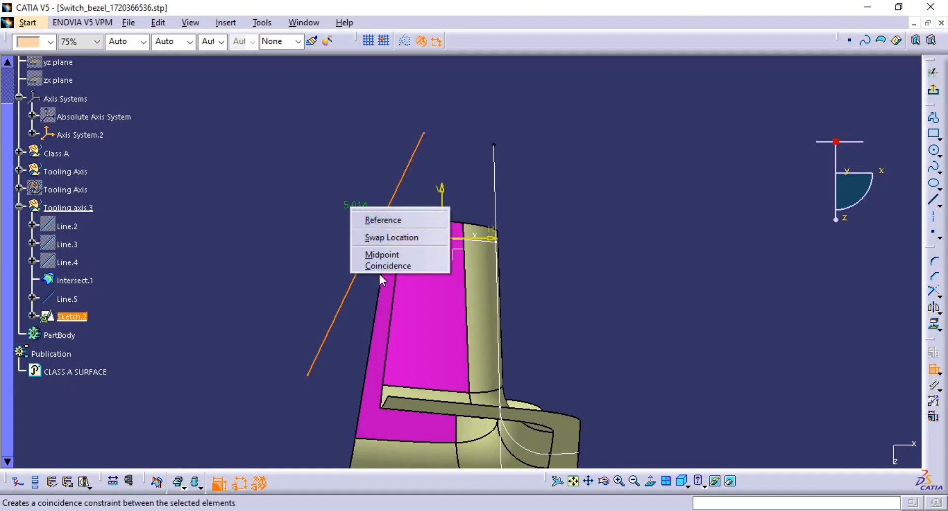
left_click(390, 266)
Step: Dimension the new line's angle to the vertical axis, set it to 10°, and exit the sketch
left_click(417, 205)
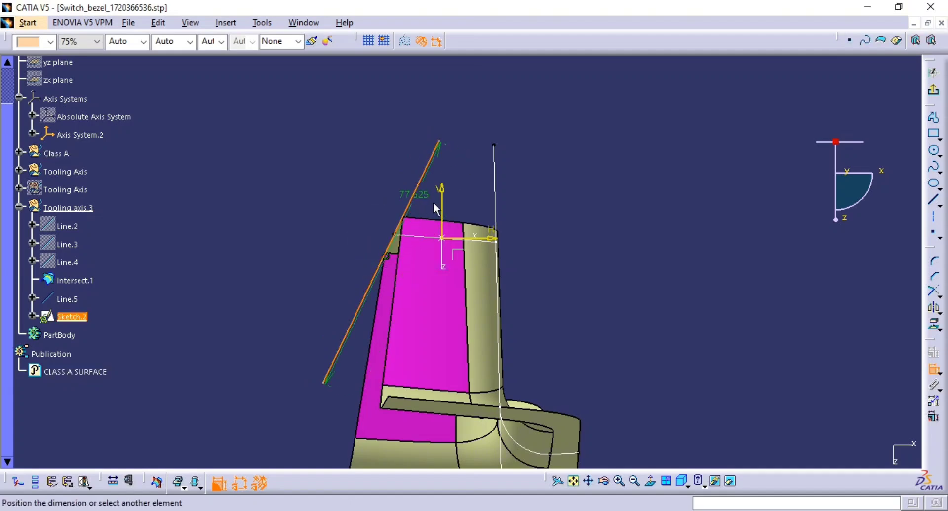
left_click(443, 204)
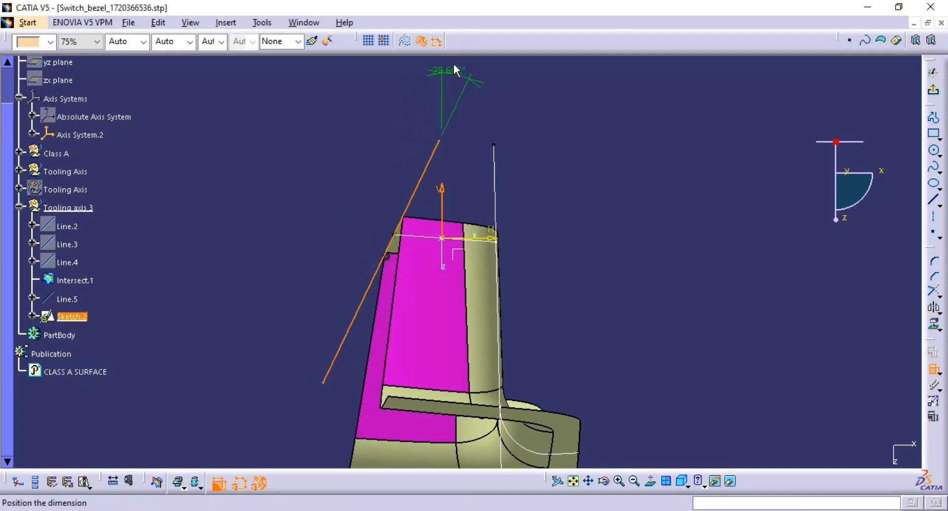
middle_click_drag(453, 122, 435, 223)
double_click(441, 144)
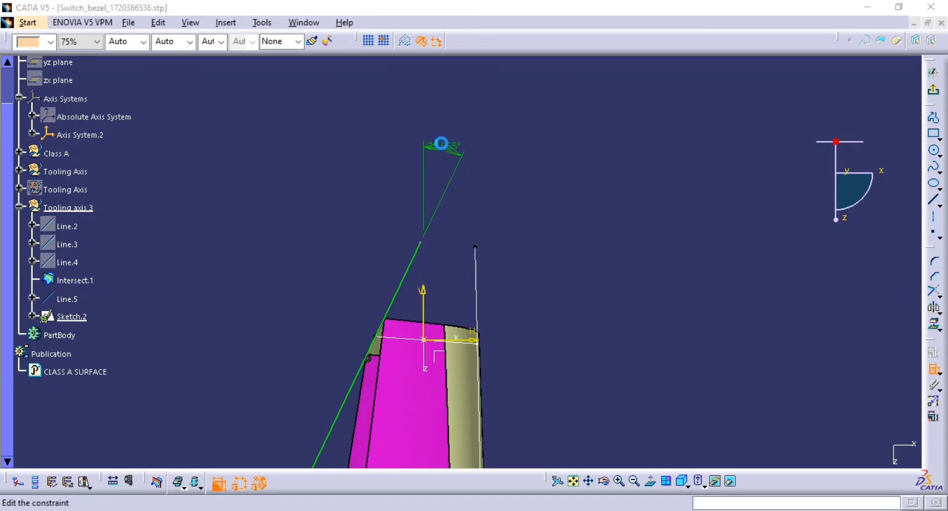
key("Return")
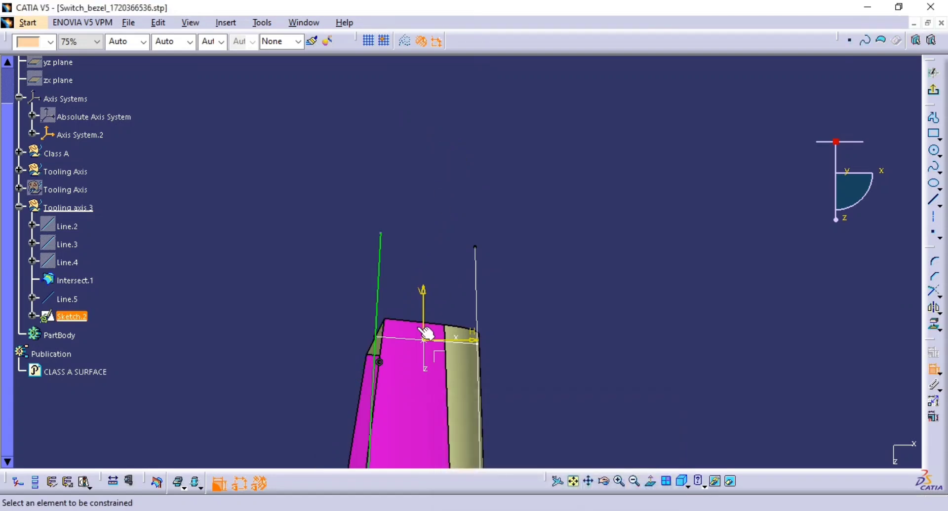
middle_click_drag(428, 330, 418, 295)
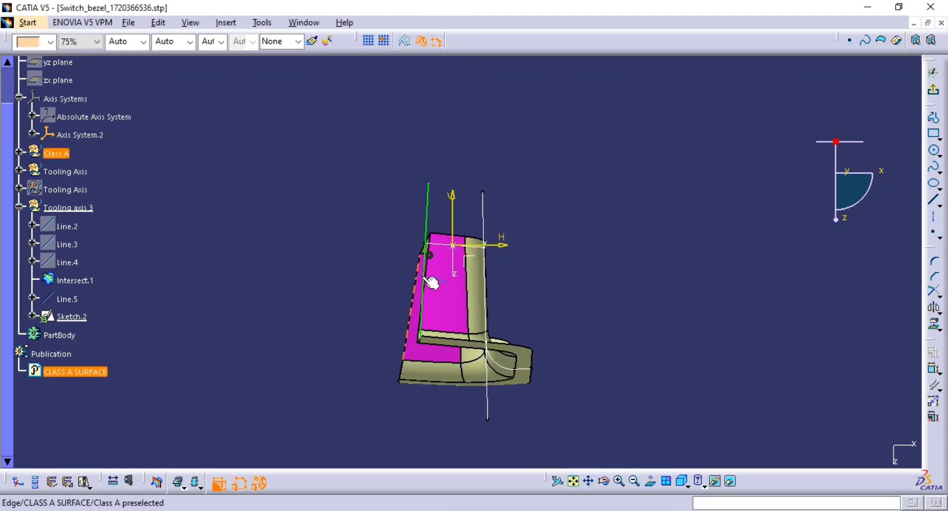
middle_click_drag(494, 210, 500, 441)
middle_click_drag(492, 288, 534, 49)
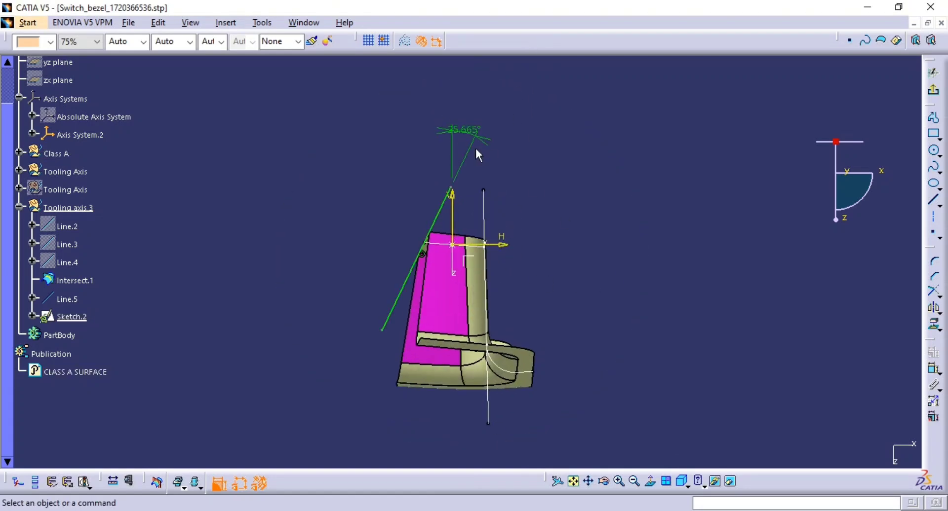
double_click(467, 129)
type("10")
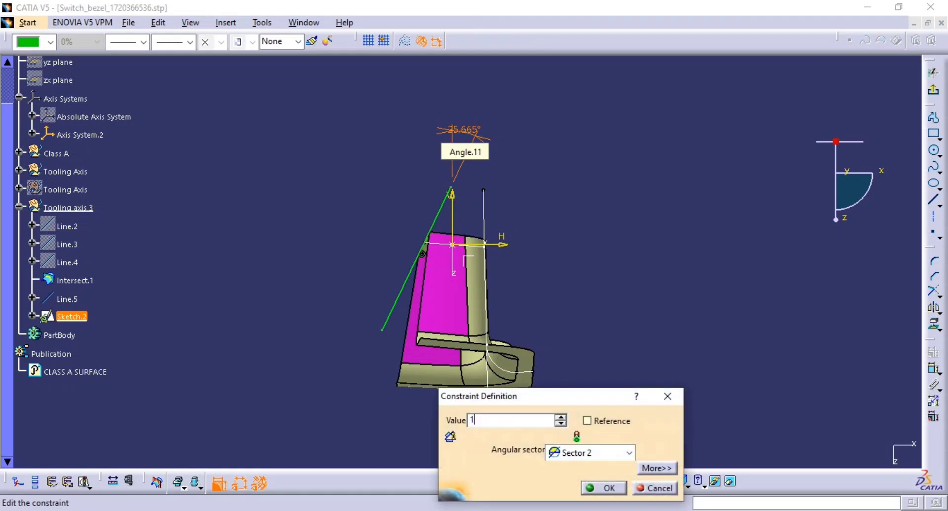
key("Return")
left_click(586, 226)
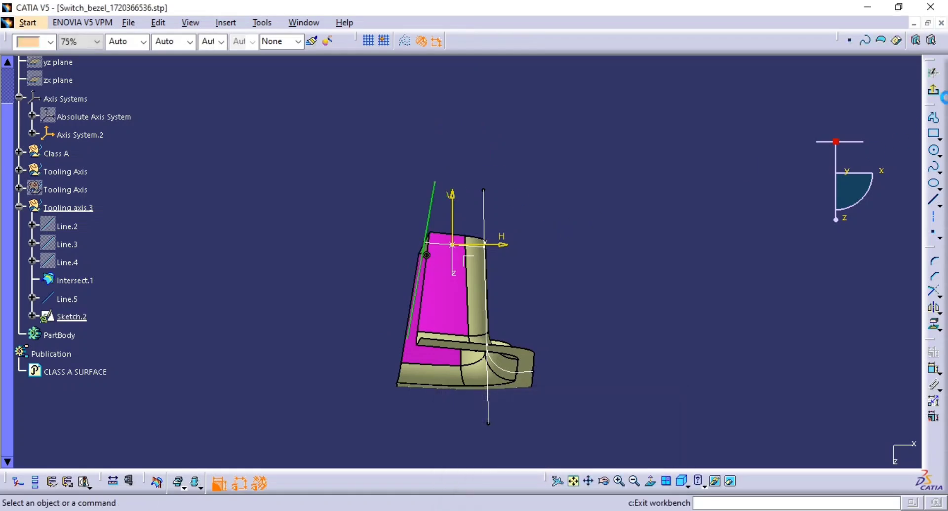
left_click(933, 91)
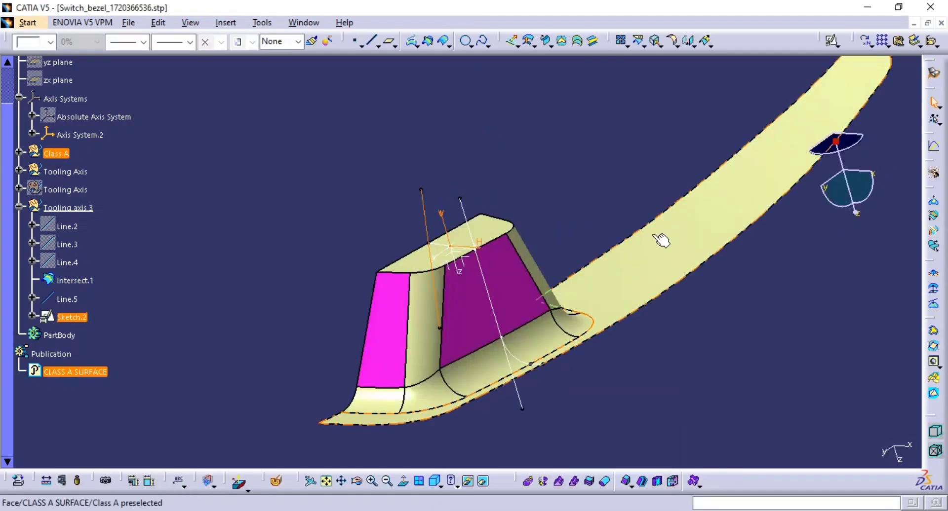
Step: Create a bisecting line between Line.5 and Sketch.2, passing through Point.1
mouse_move(527, 271)
middle_mouse_down()
mouse_move(709, 233)
mouse_move(719, 258)
mouse_move(508, 244)
middle_mouse_up()
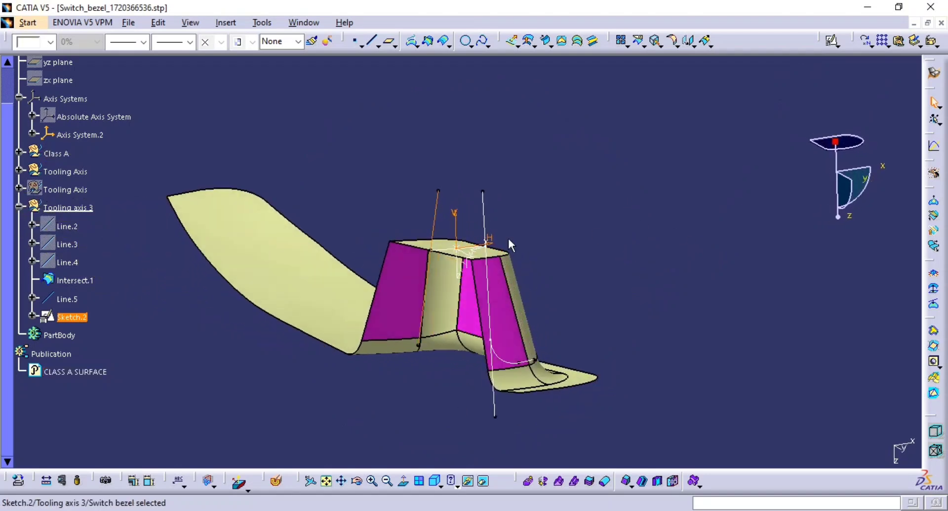
mouse_move(316, 267)
middle_mouse_down()
mouse_move(328, 317)
mouse_move(368, 333)
middle_mouse_up()
left_click(692, 256)
left_click(372, 41)
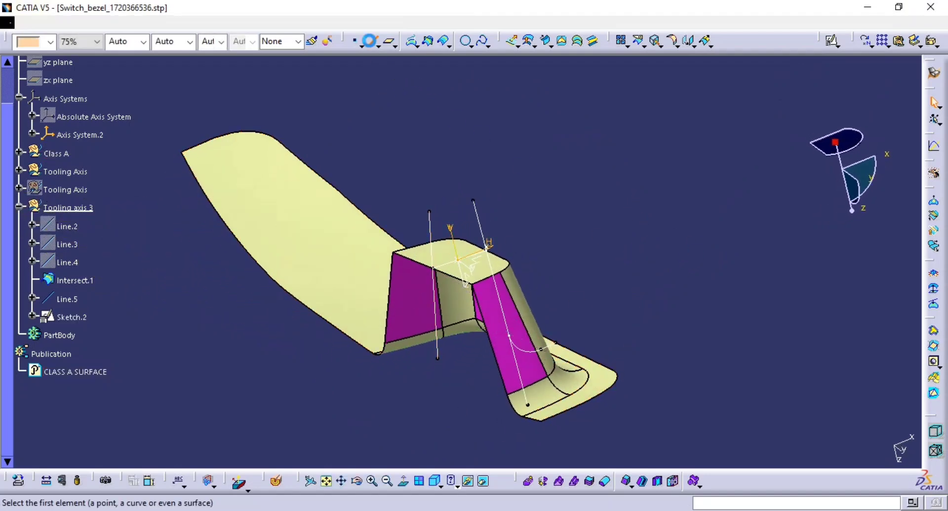
left_click(736, 197)
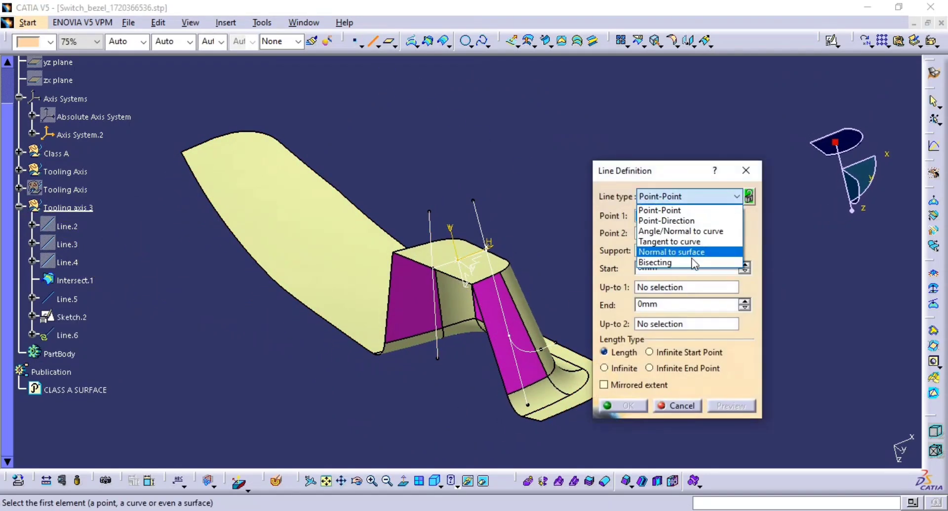
left_click(693, 265)
middle_click_drag(566, 296, 487, 302, "ctrl")
left_click(444, 231)
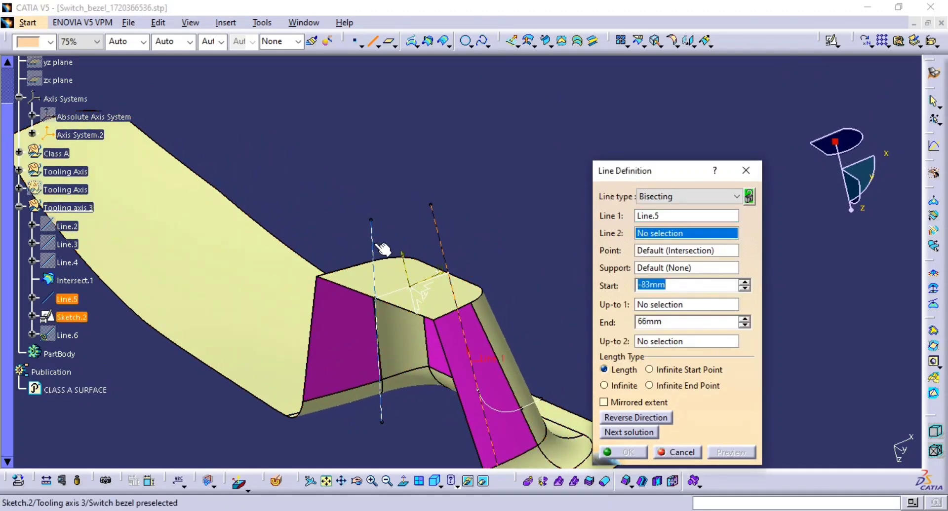
left_click(372, 242)
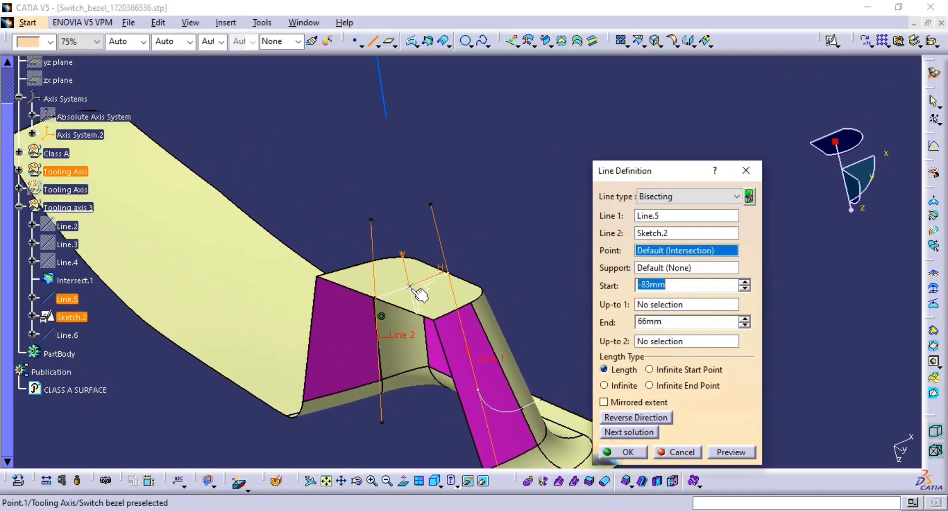
left_click(415, 295)
middle_click_drag(468, 333, 438, 269)
middle_click_drag(438, 269, 446, 327, "ctrl")
left_click(392, 151)
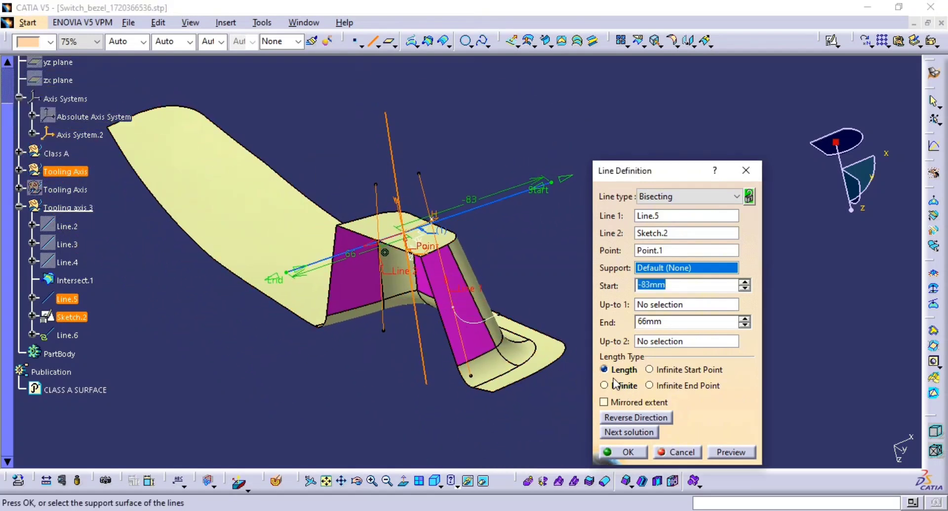
left_click(729, 453)
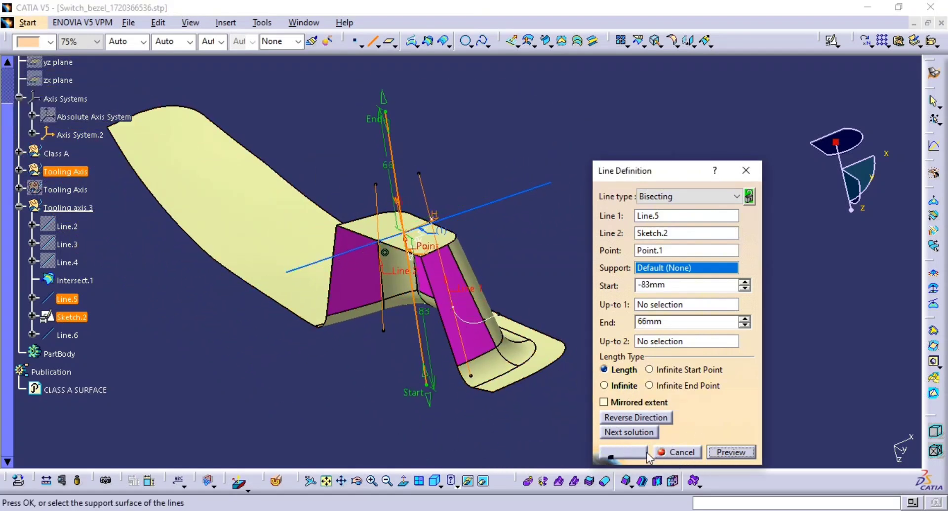
left_click(627, 453)
Step: Create a bisecting line between Line.6 and Line.4 through Point.1, with start at -130 mm and end at 112 mm
middle_click_drag(455, 239, 559, 271)
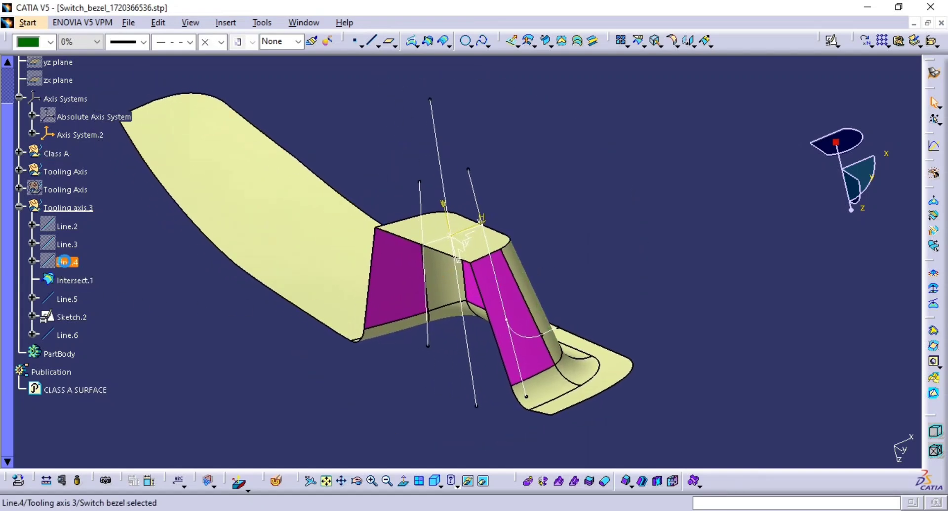
middle_click_drag(552, 364, 424, 395)
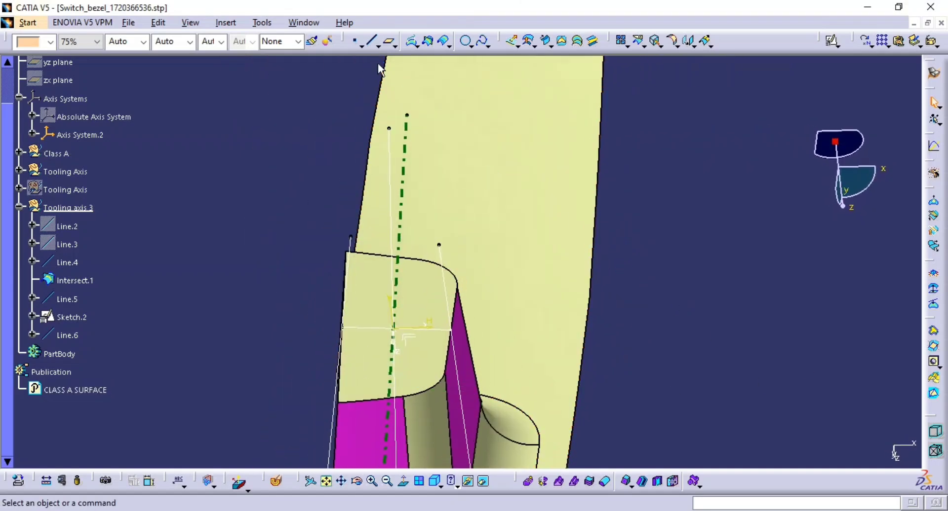
left_click(374, 41)
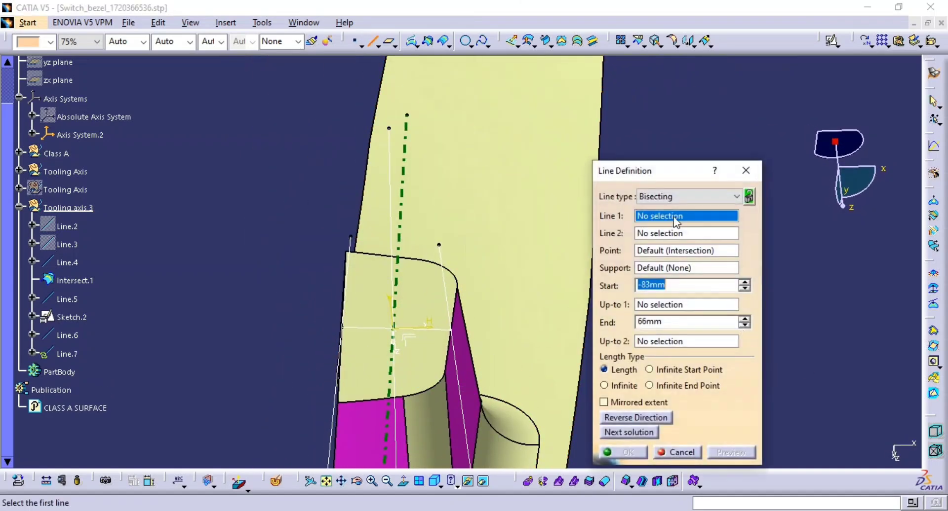
left_click(401, 159)
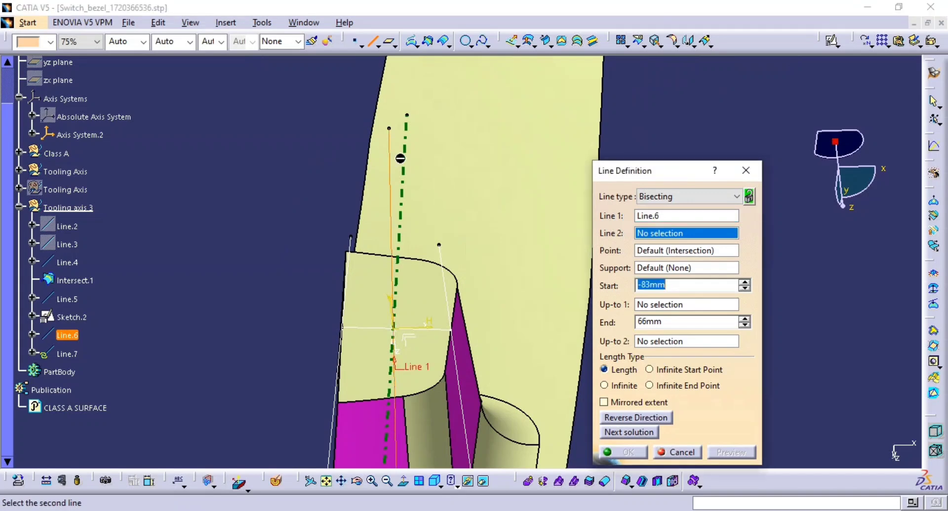
left_click(402, 155)
middle_click_drag(450, 275, 233, 274)
middle_click_drag(495, 271, 351, 254)
mouse_move(346, 299)
middle_mouse_down()
mouse_move(347, 340)
mouse_move(355, 298)
middle_mouse_up()
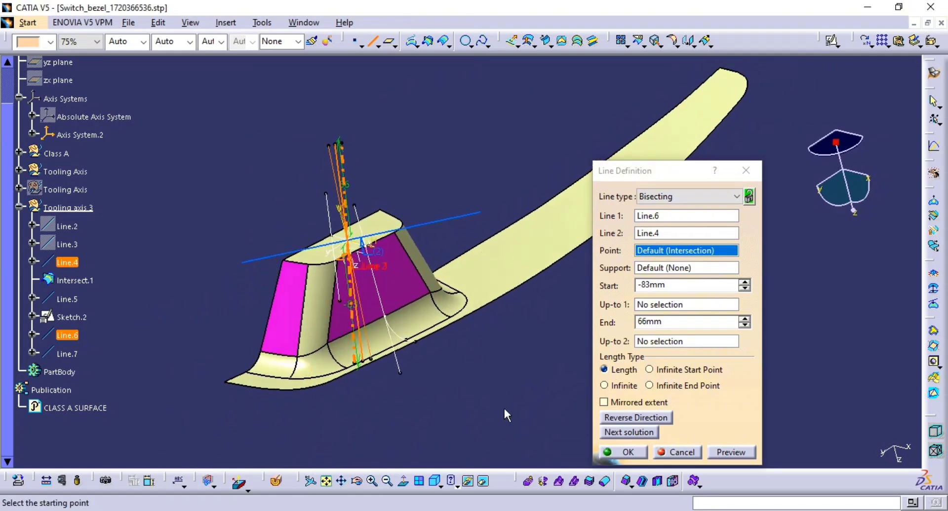
left_click(349, 242)
left_click_drag(335, 133, 327, 74)
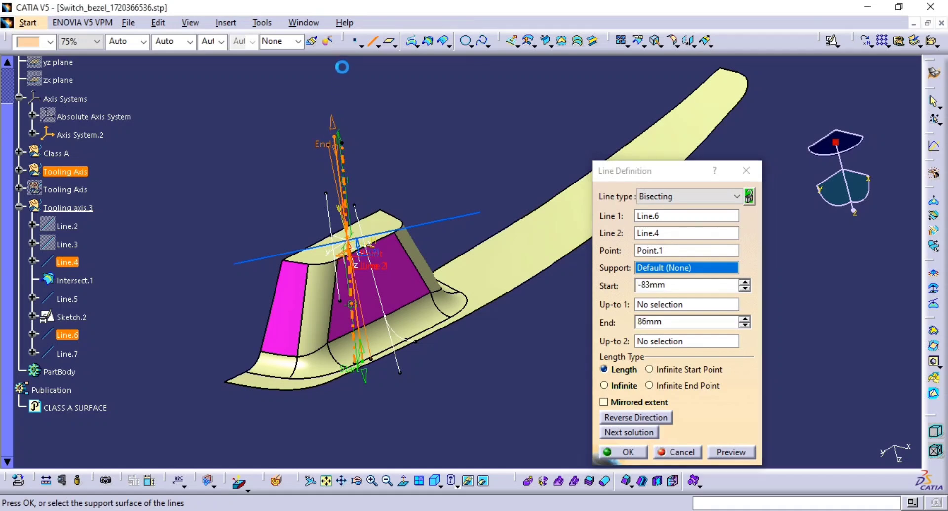
left_click_drag(362, 371, 371, 432)
left_click(630, 455)
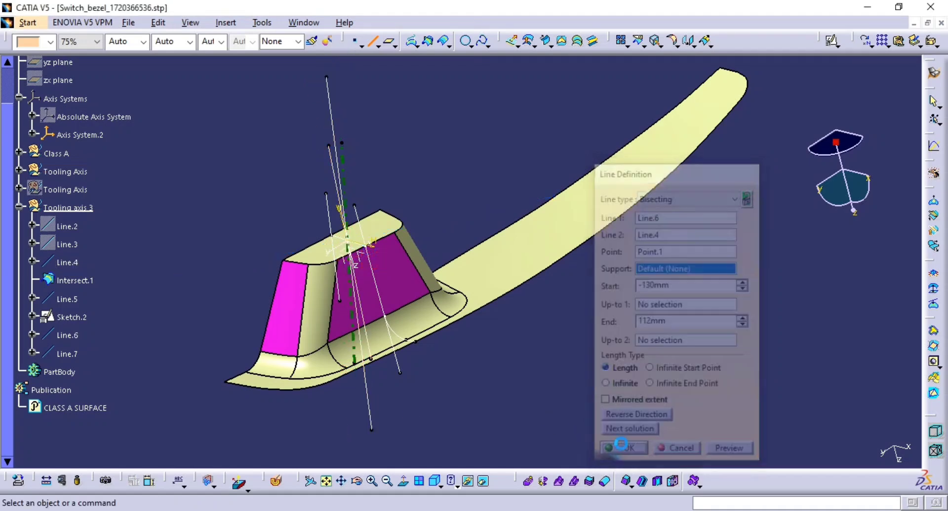
Step: Style the new bisecting line Line.7 as yellow, 0.35 mm thick and dashed
left_click(66, 354)
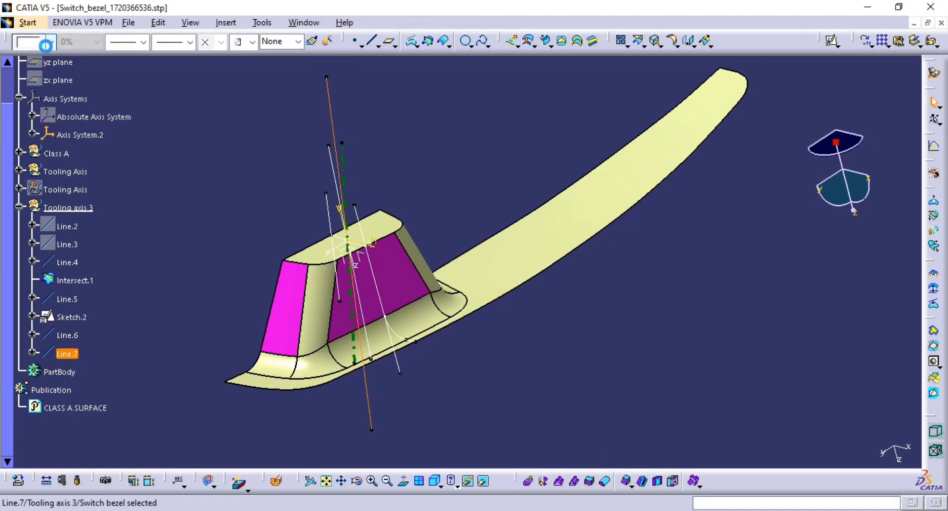
left_click(46, 44)
left_click(35, 152)
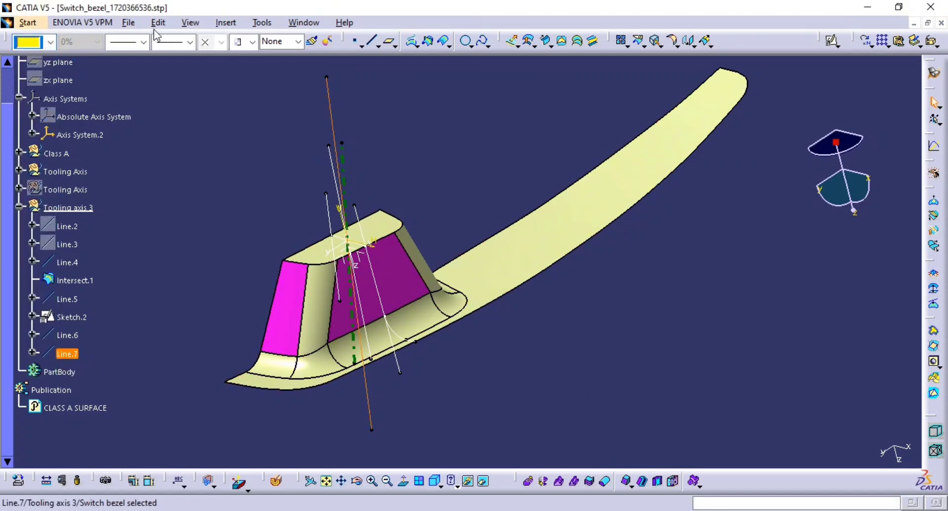
left_click(143, 42)
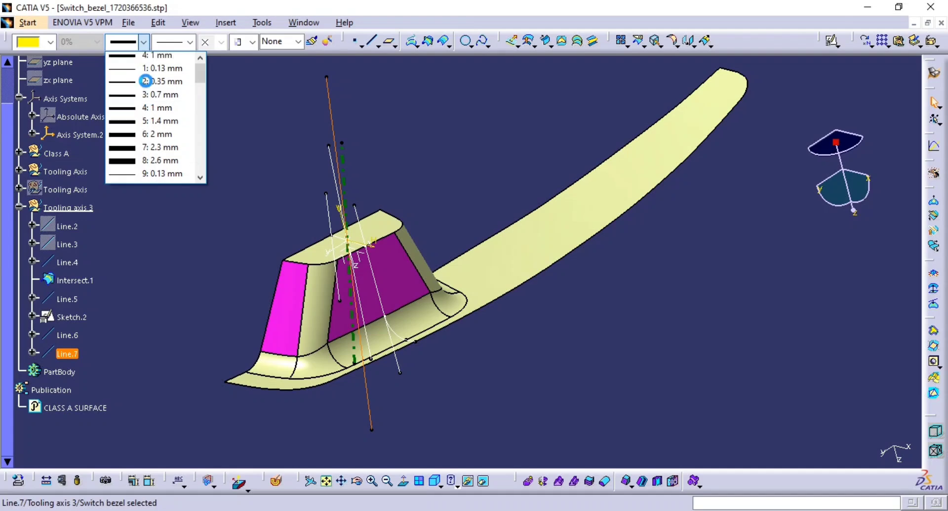
left_click(158, 84)
left_click(190, 42)
left_click(188, 97)
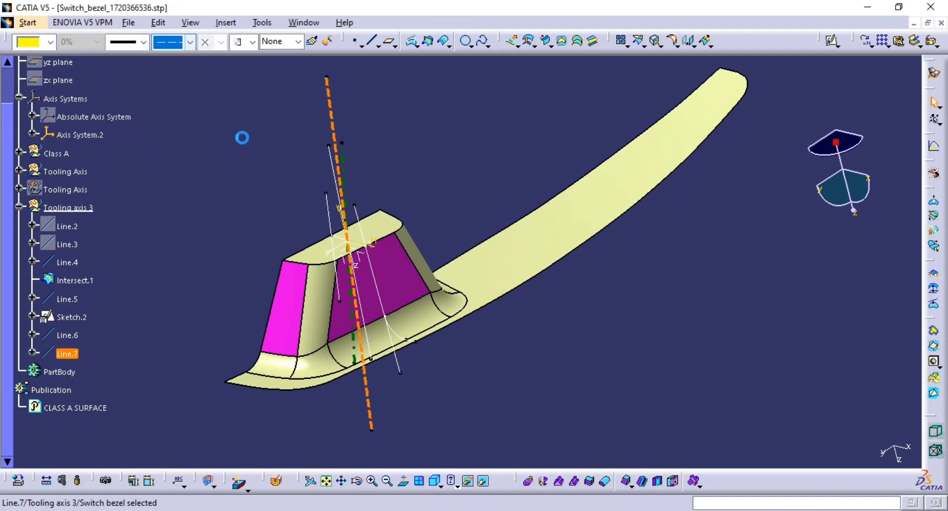
left_click(256, 140)
Step: Hide the other construction lines, the sketch and the intersection so only the yellow tooling axis remains
middle_click_drag(256, 140, 346, 175)
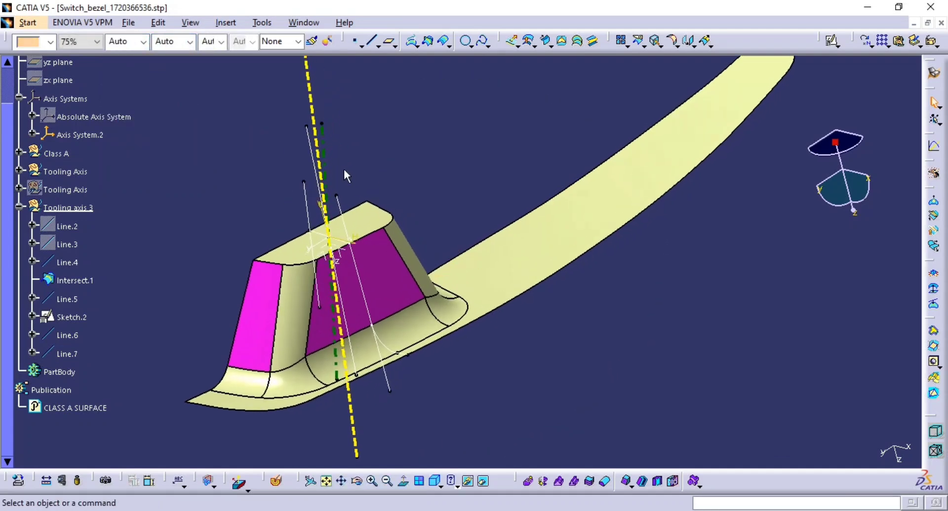
left_click(320, 139)
left_click(324, 139)
key("space")
left_click(310, 139)
key("space")
left_click(306, 197)
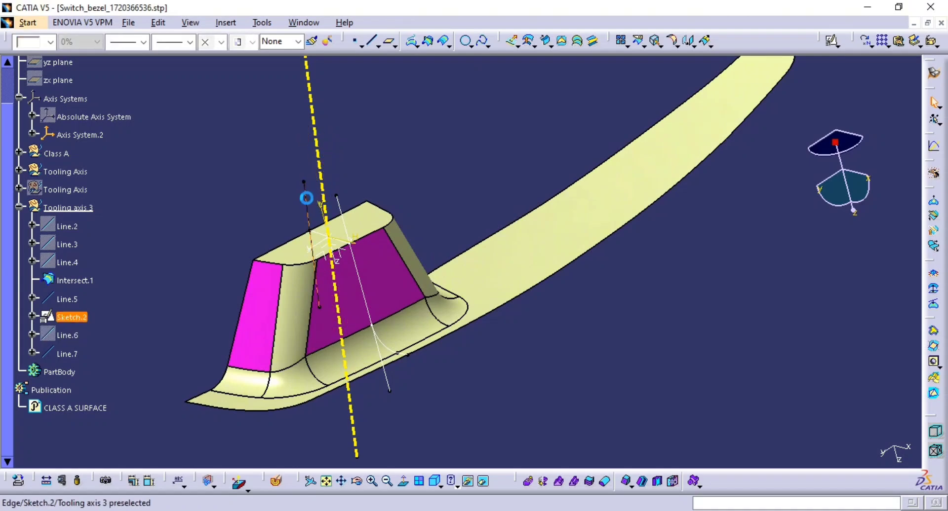
key("space")
left_click(342, 213)
key("space")
left_click(353, 256)
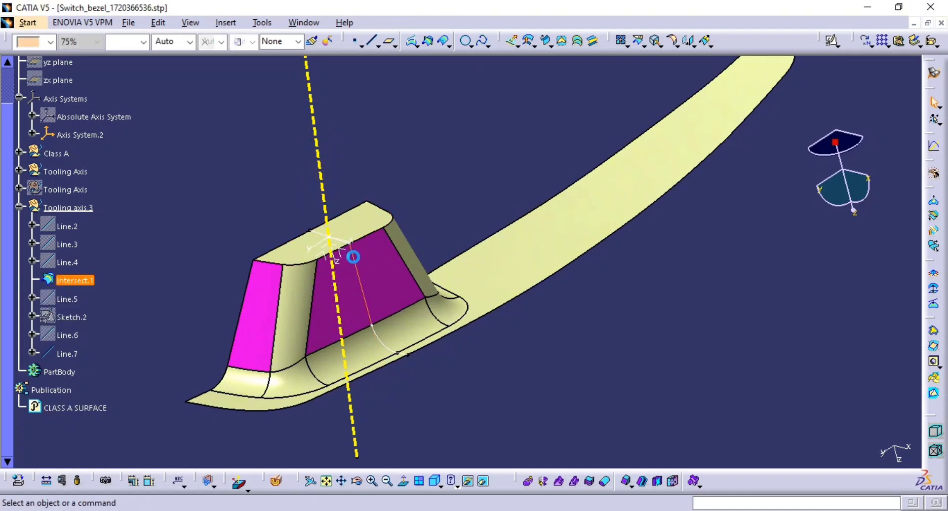
key("space")
key("space")
Step: Run a draft analysis on the class-A surface with the draft direction aligned to the yellow tooling axis
middle_click_drag(425, 270, 290, 299)
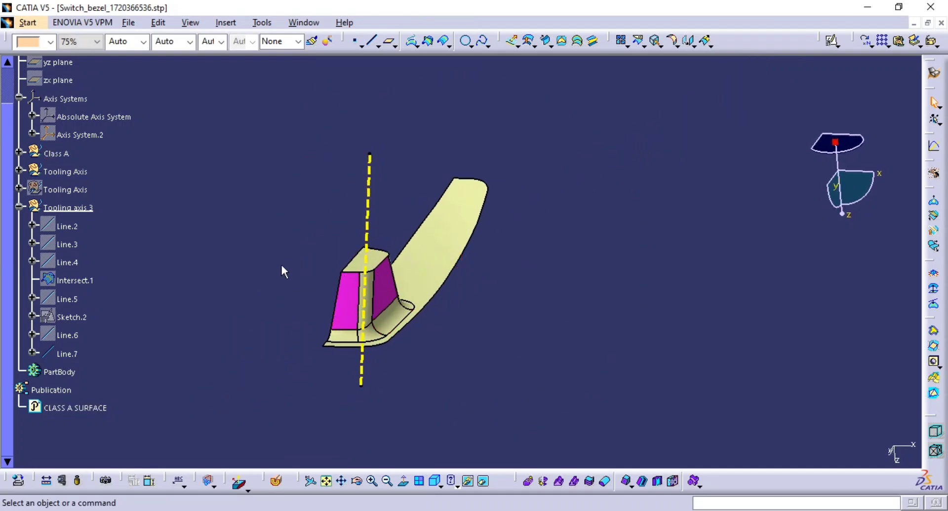
left_click(239, 481)
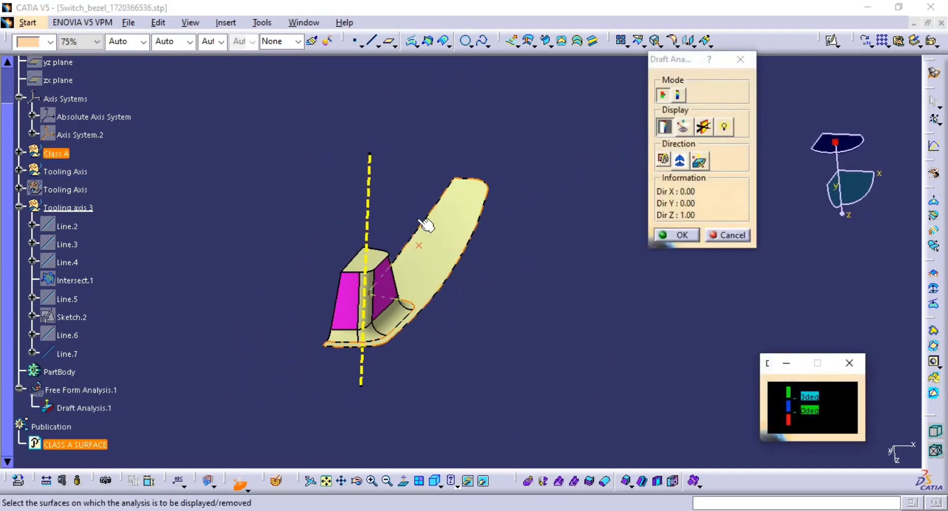
left_click(453, 282)
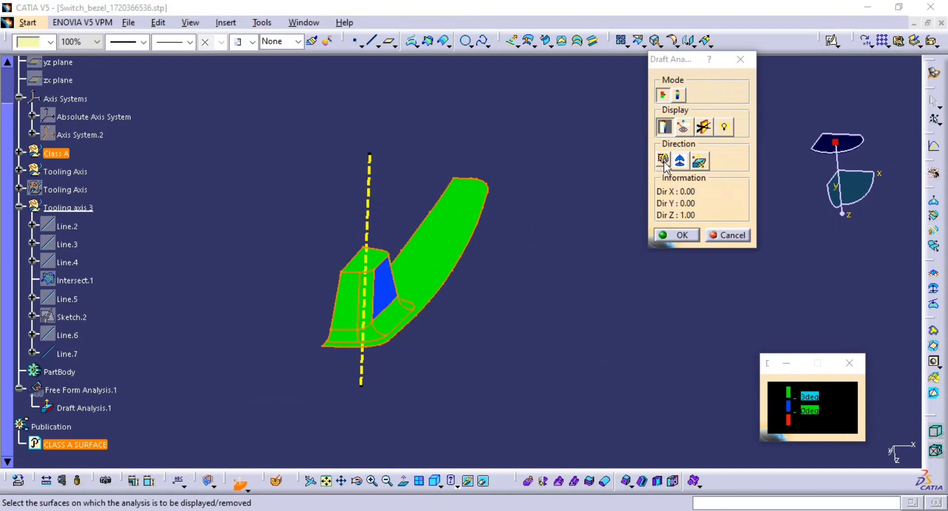
left_click(678, 163)
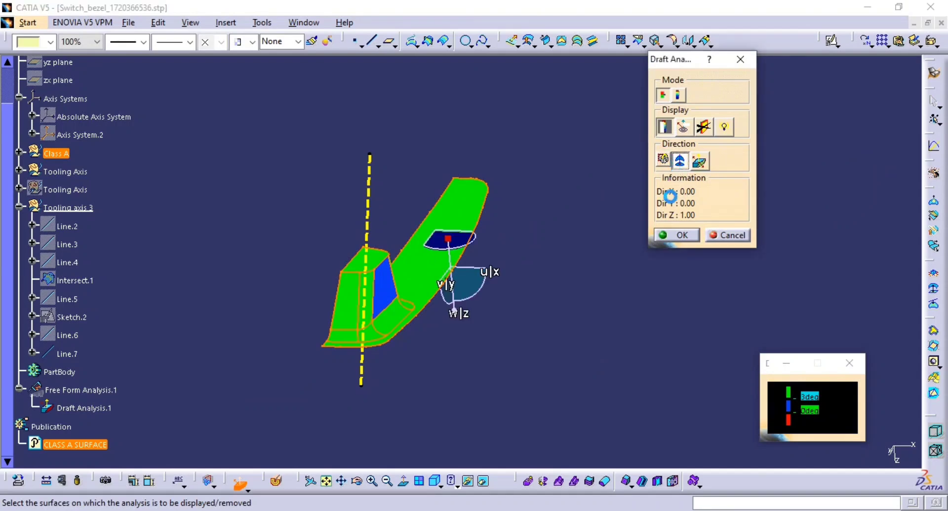
left_click_drag(447, 239, 369, 200)
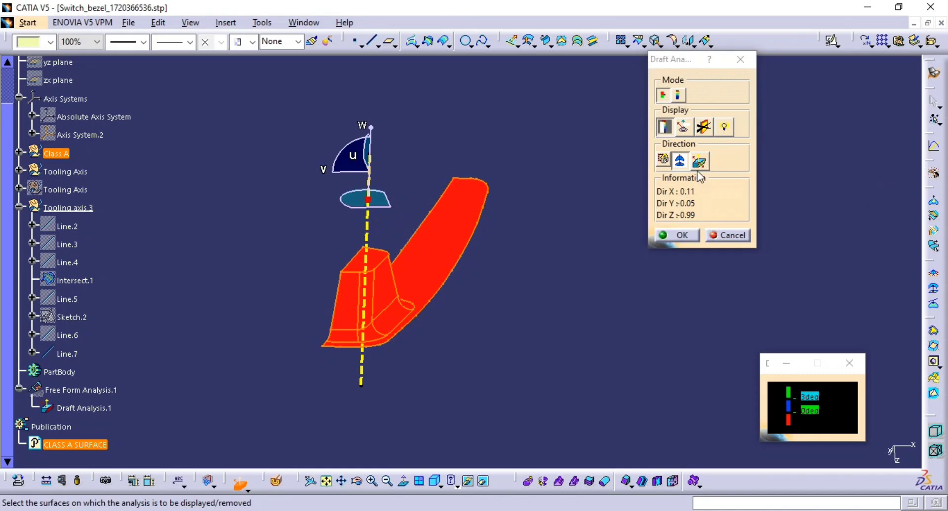
mouse_move(421, 311)
middle_mouse_down()
mouse_move(400, 320)
mouse_move(323, 309)
mouse_move(398, 328)
mouse_move(461, 279)
mouse_move(417, 321)
middle_mouse_up()
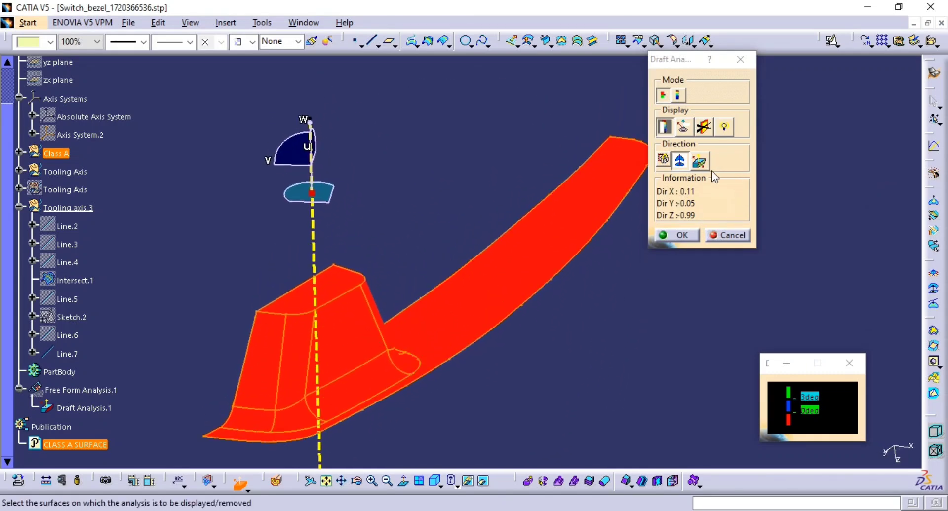
left_click(699, 161)
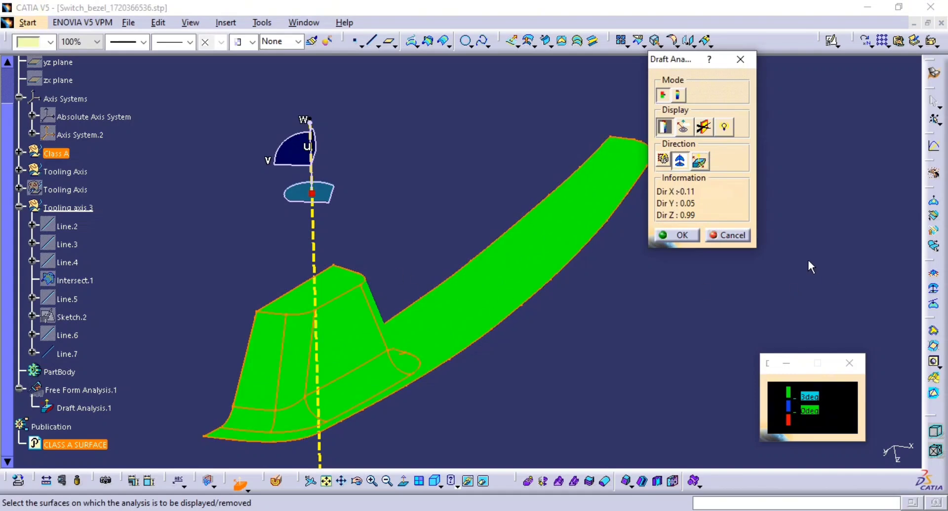
middle_click_drag(408, 311, 421, 280)
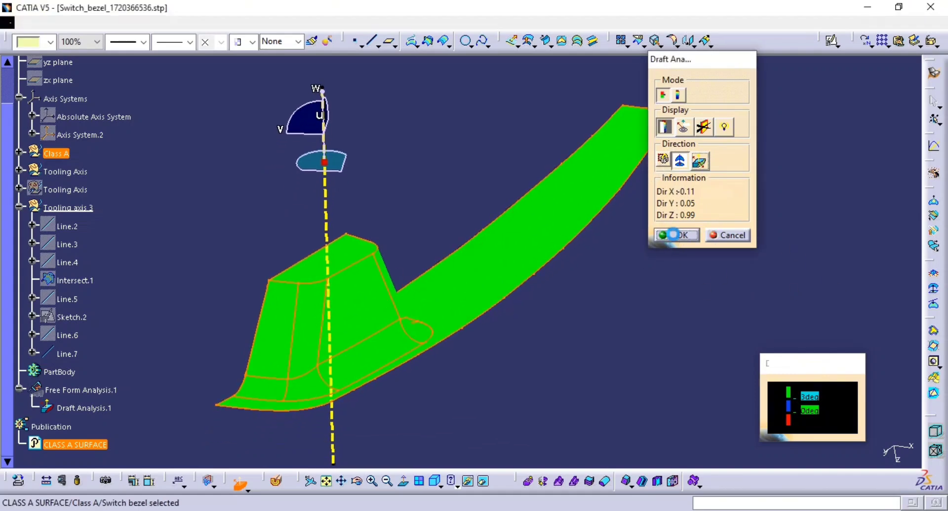
left_click(675, 235)
middle_click_drag(635, 292, 728, 350)
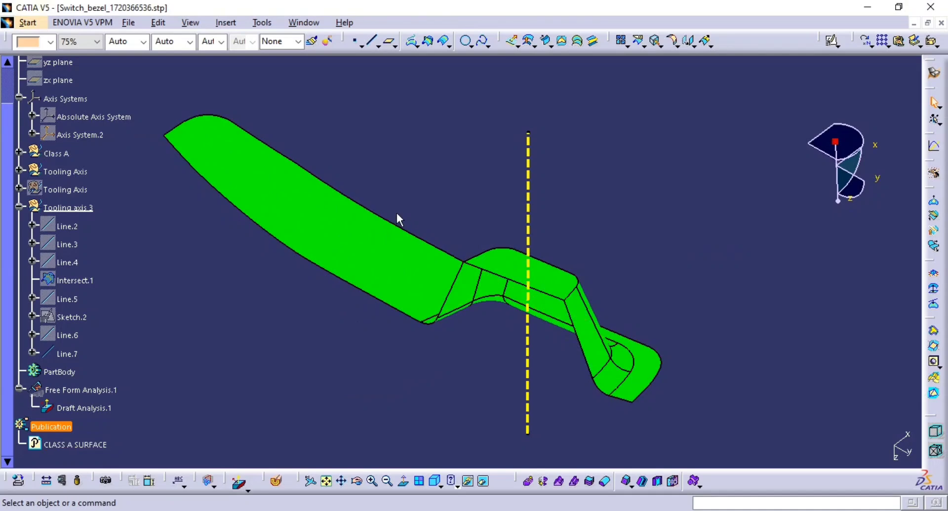